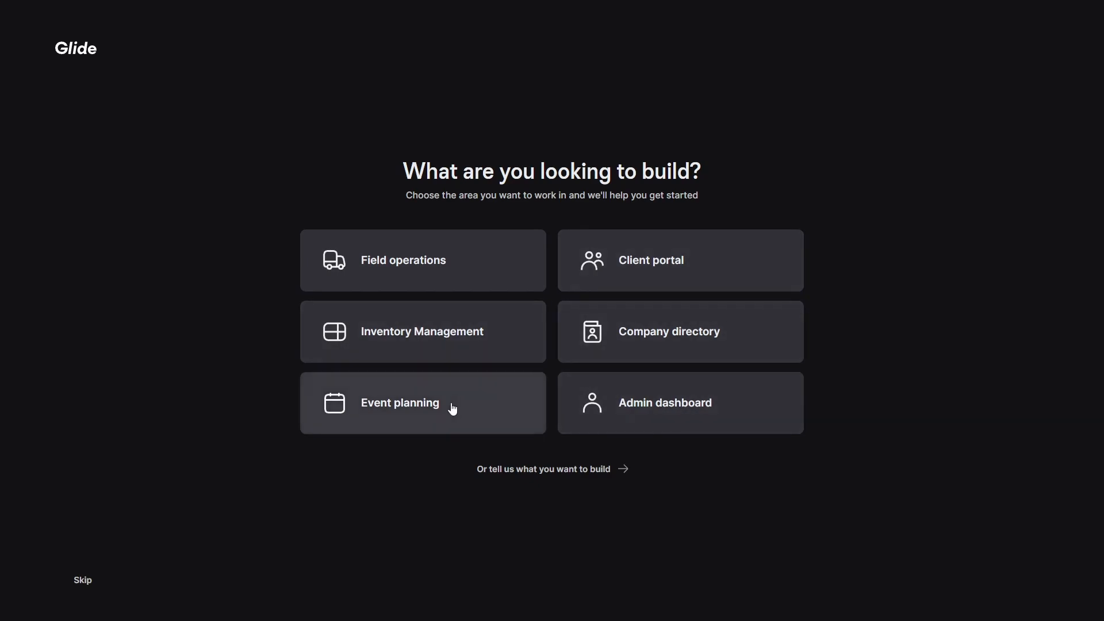
Create a new Admin dashboard app with no existing data connected.
click(670, 410)
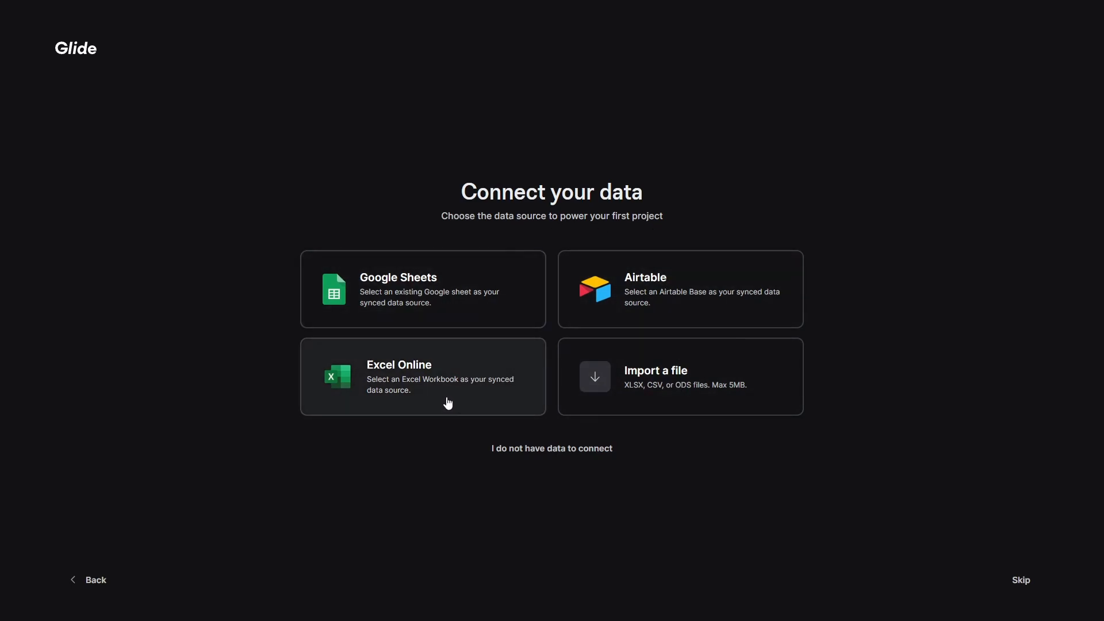
click(582, 456)
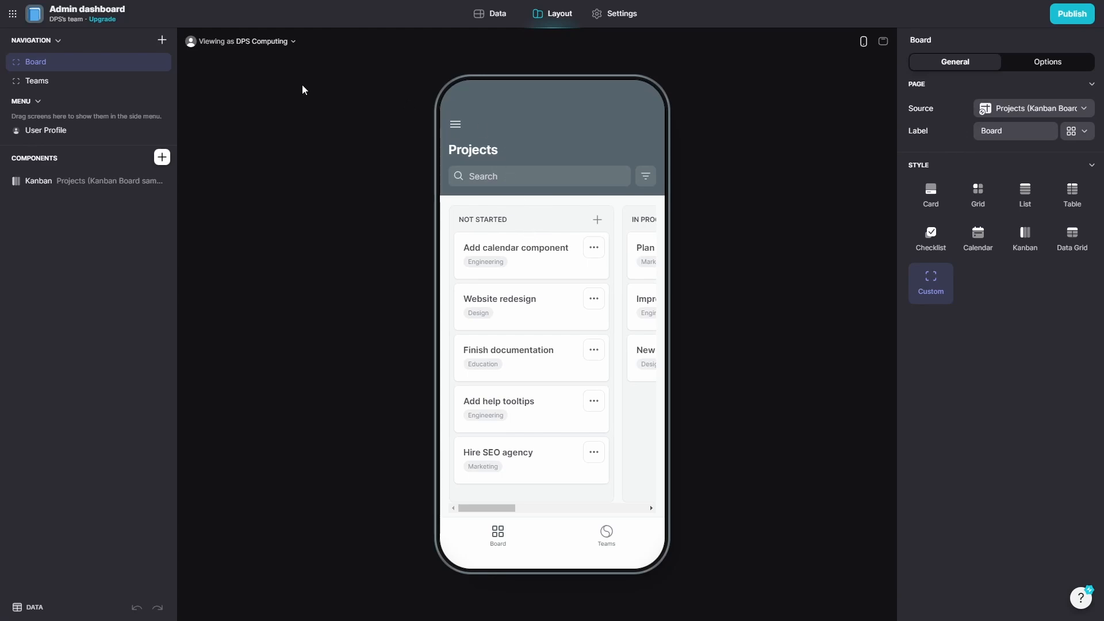
View the Add calendar component card, then filter the board by one team and back to all projects.
triple_click(533, 252)
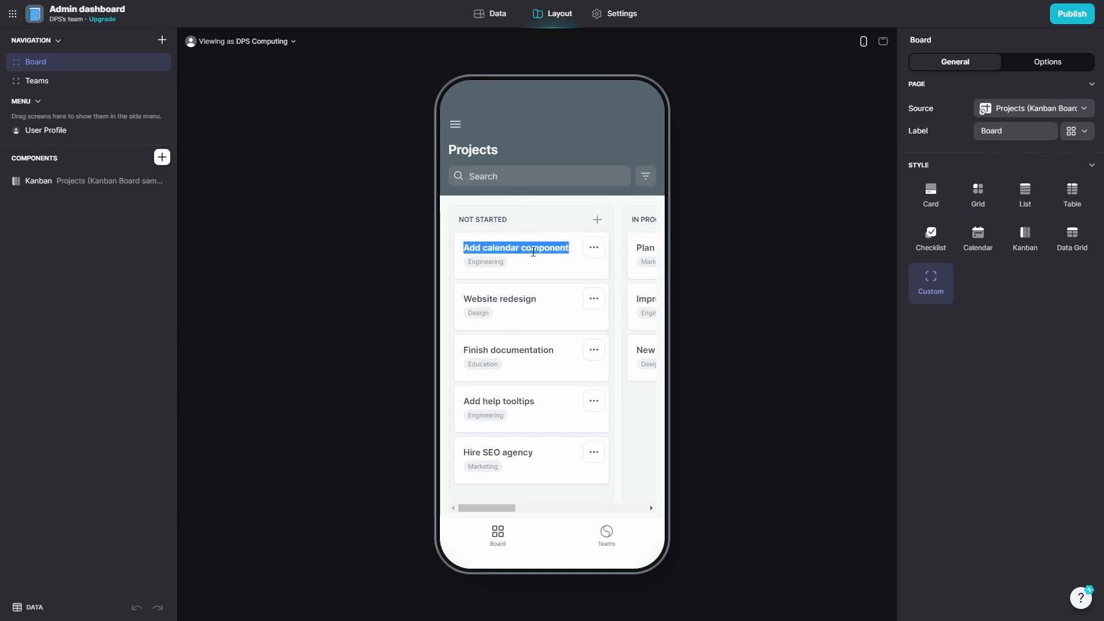
click(552, 264)
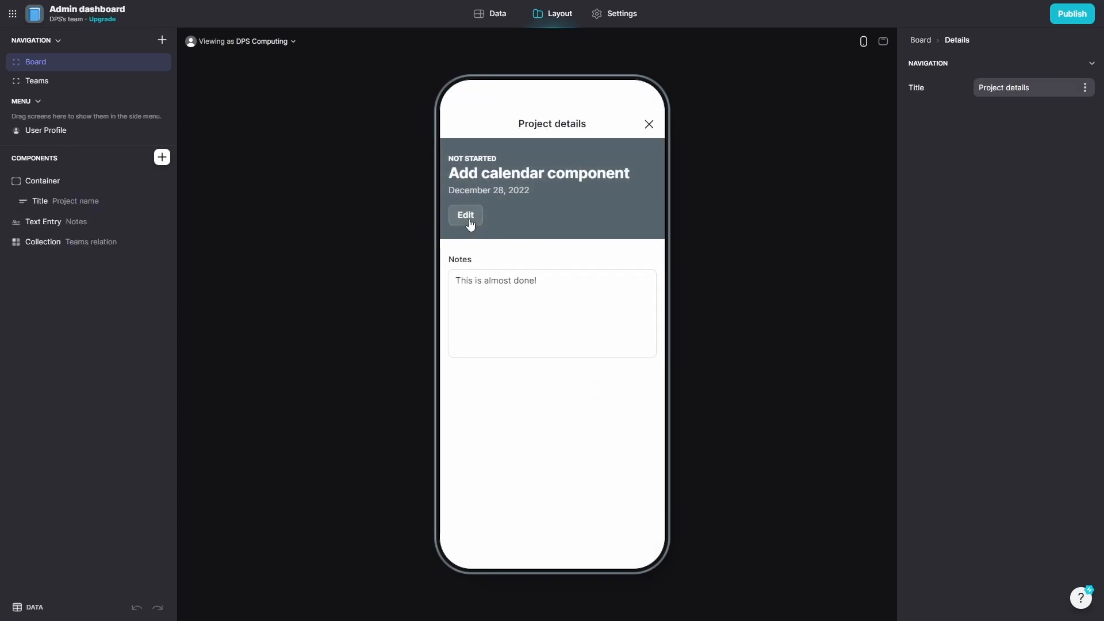
click(649, 124)
click(646, 176)
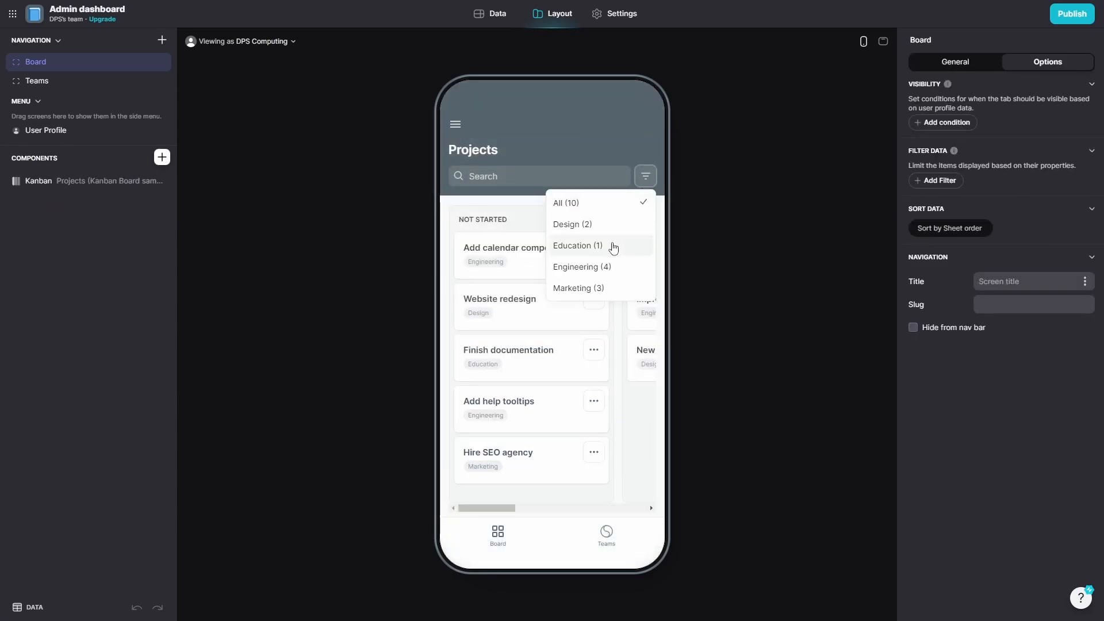
click(610, 226)
click(646, 176)
click(569, 202)
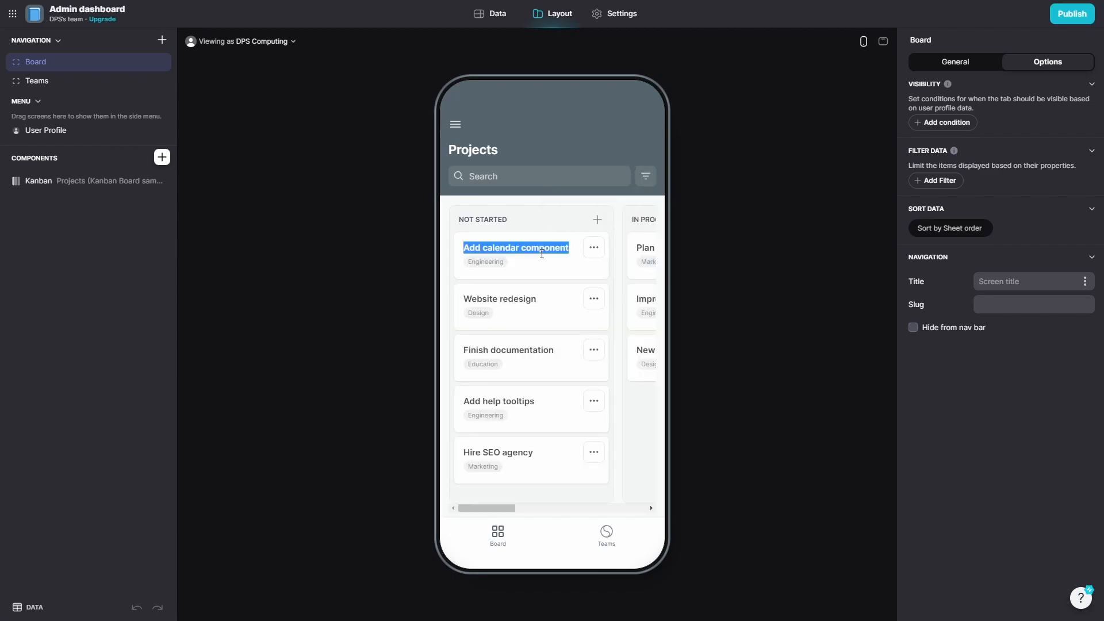
Rename the Website redesign project to 'Website redesign 2'.
click(542, 309)
click(464, 201)
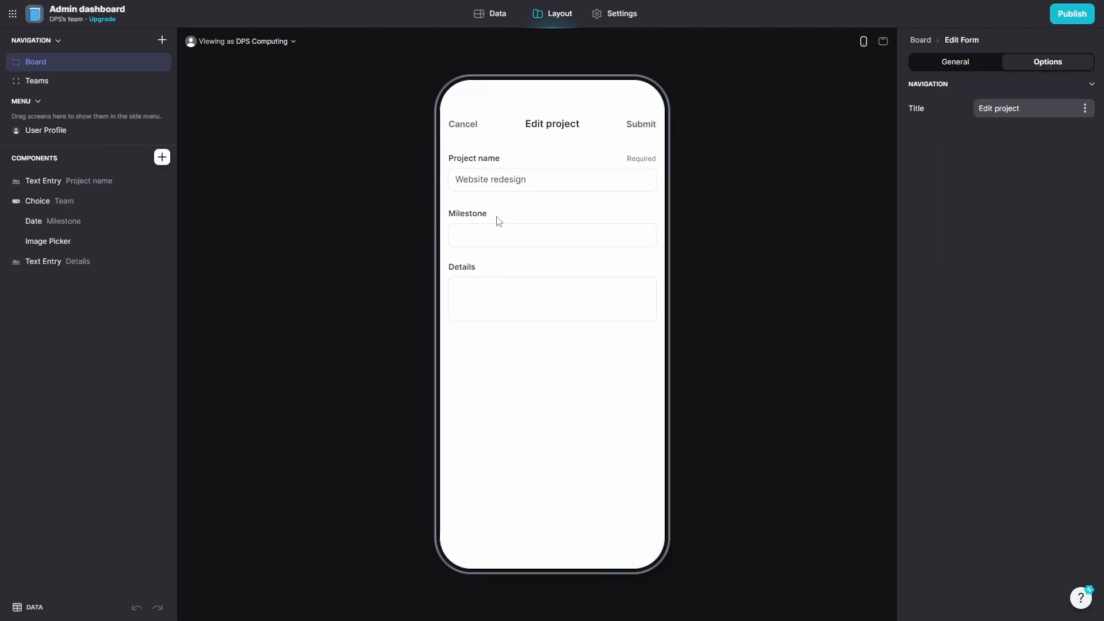
click(511, 183)
text(2)
click(640, 125)
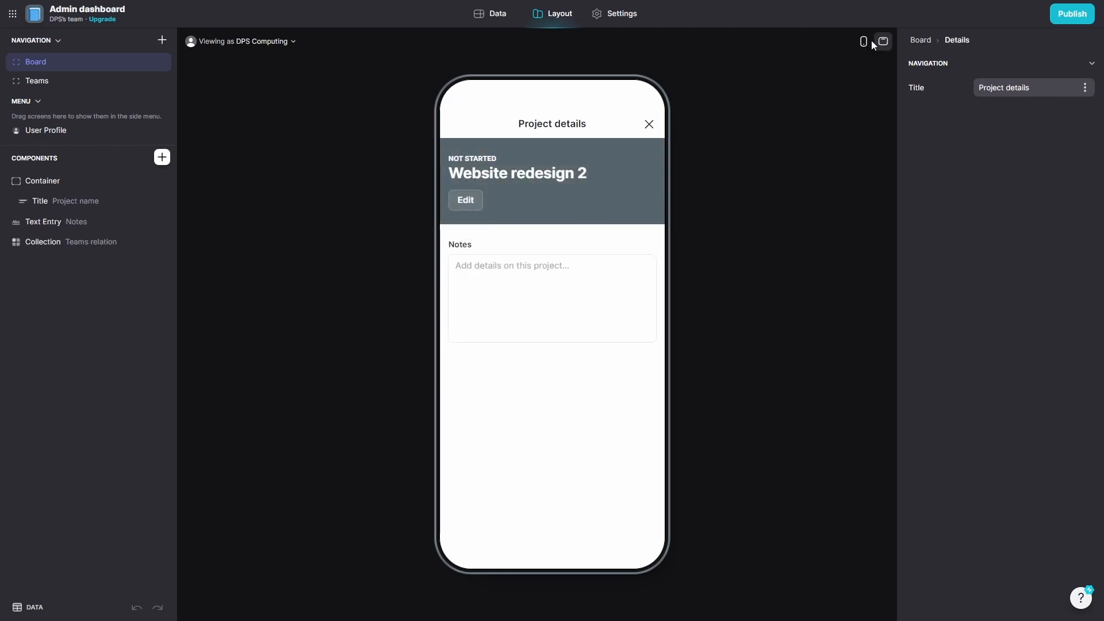
Switch between the Teams and Board screens, ending on the Board.
click(78, 82)
click(79, 69)
click(81, 82)
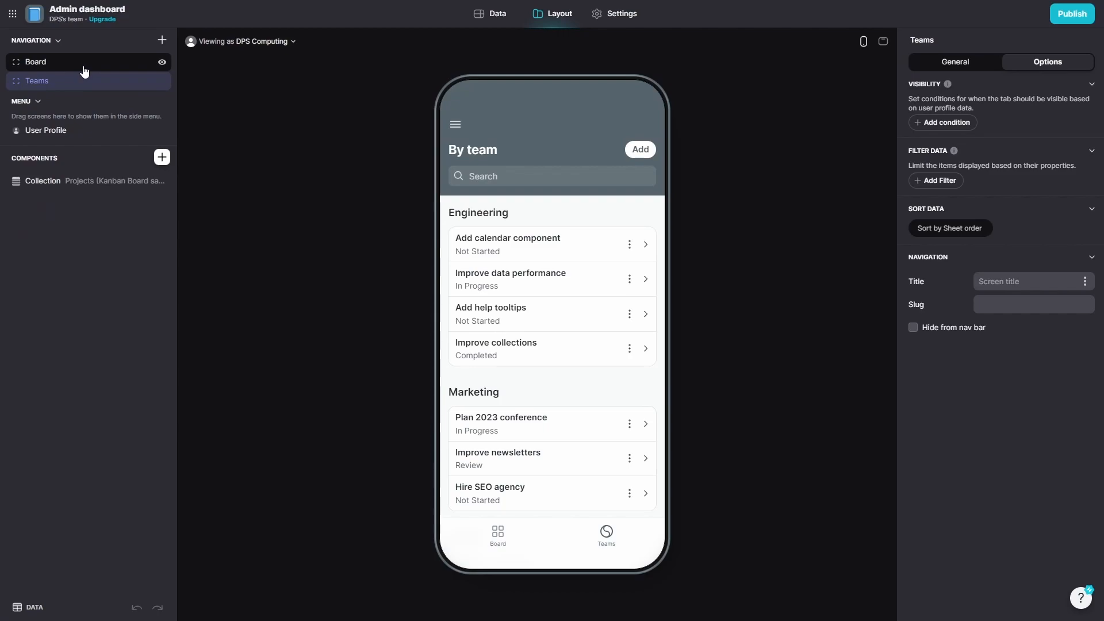
click(84, 71)
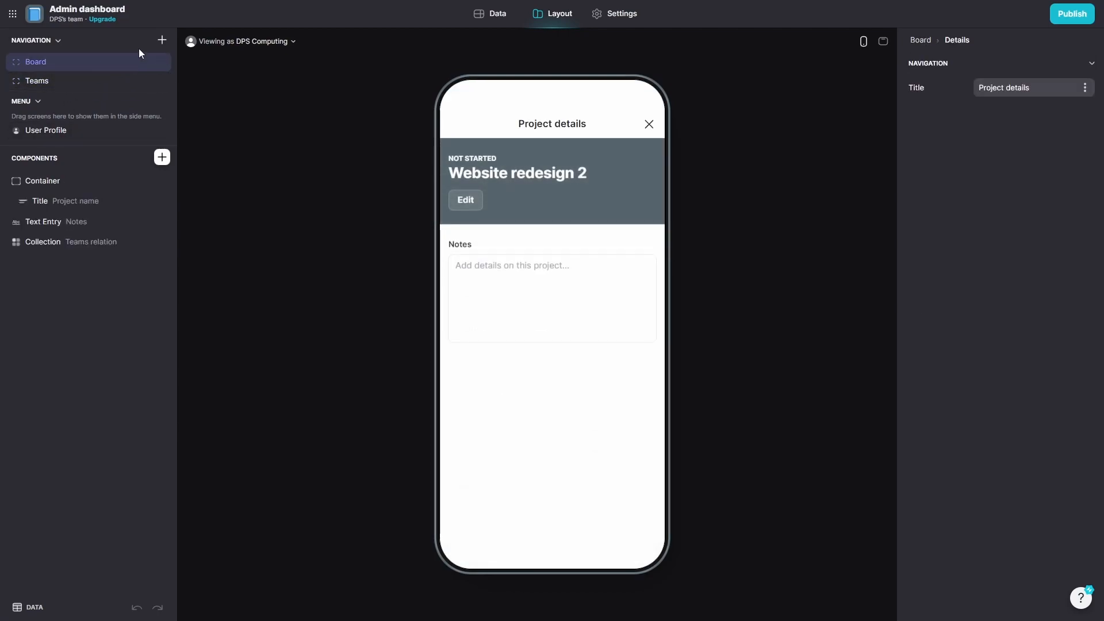
Start a Form screen on a new empty table, then abandon it.
click(162, 41)
mouse_move(183, 62)
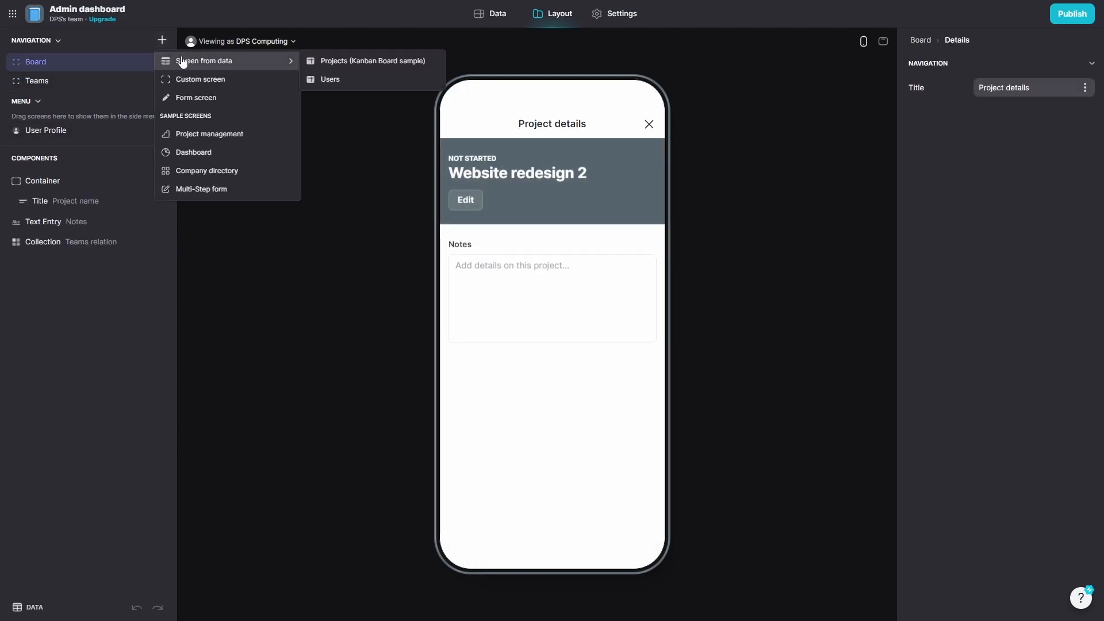
click(225, 98)
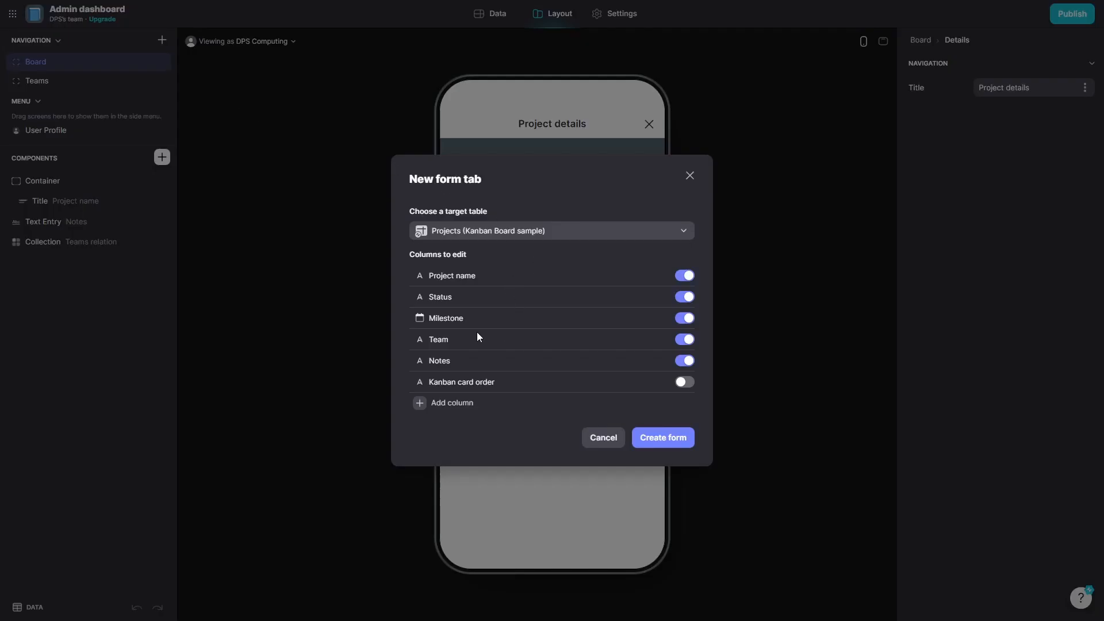
click(443, 343)
click(443, 344)
click(559, 230)
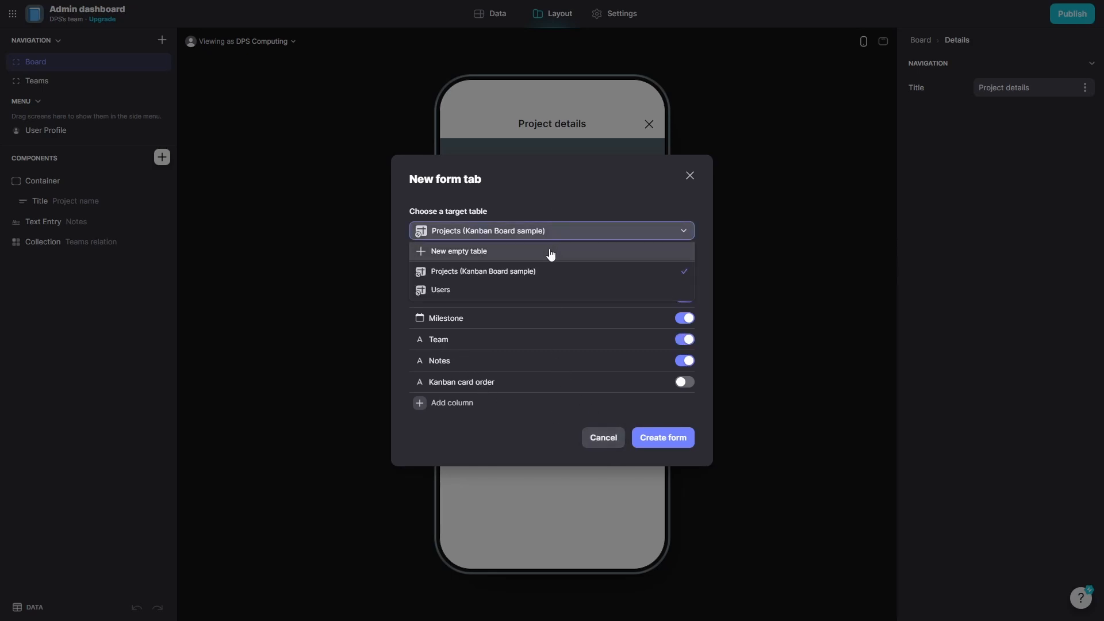
click(549, 256)
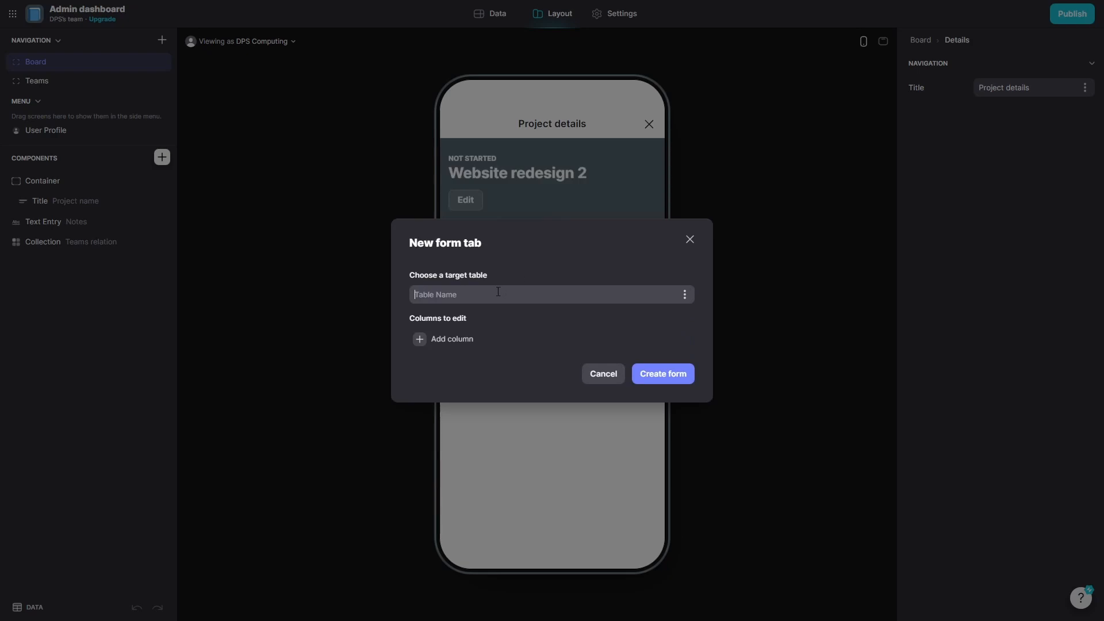
text(Em)
click(637, 377)
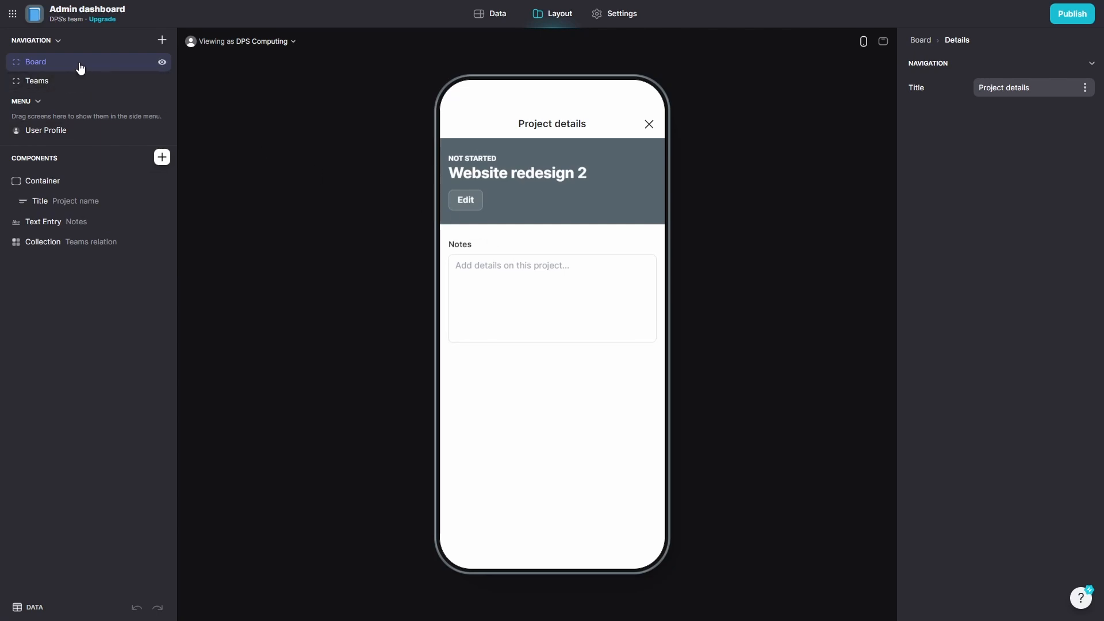
Start a new Form screen targeting a new empty table named Employees.
click(118, 59)
click(105, 81)
click(105, 65)
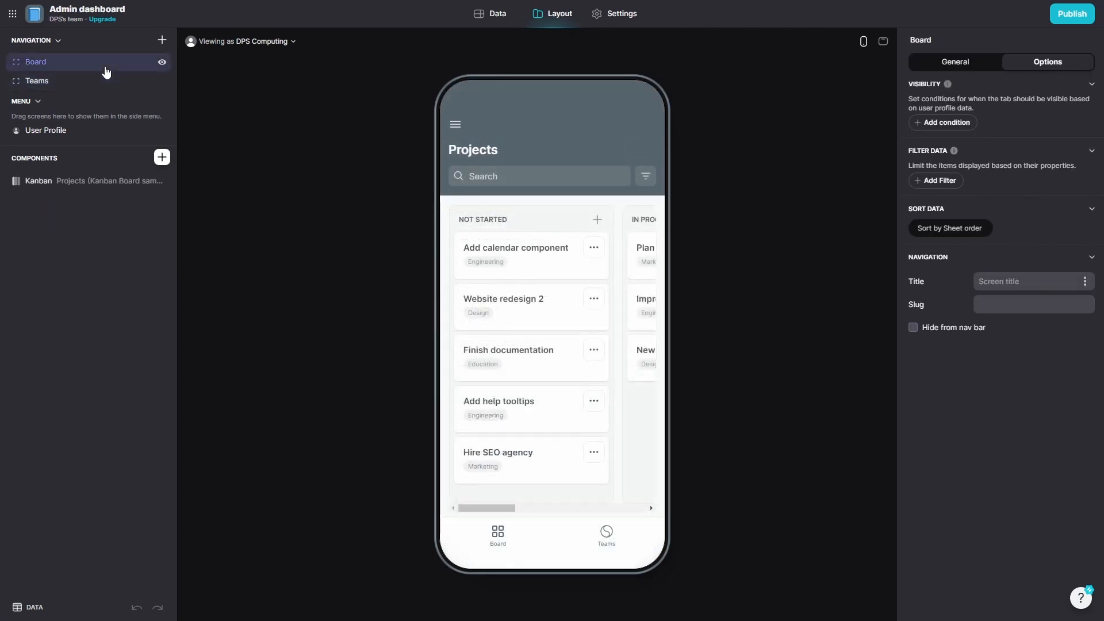
click(162, 39)
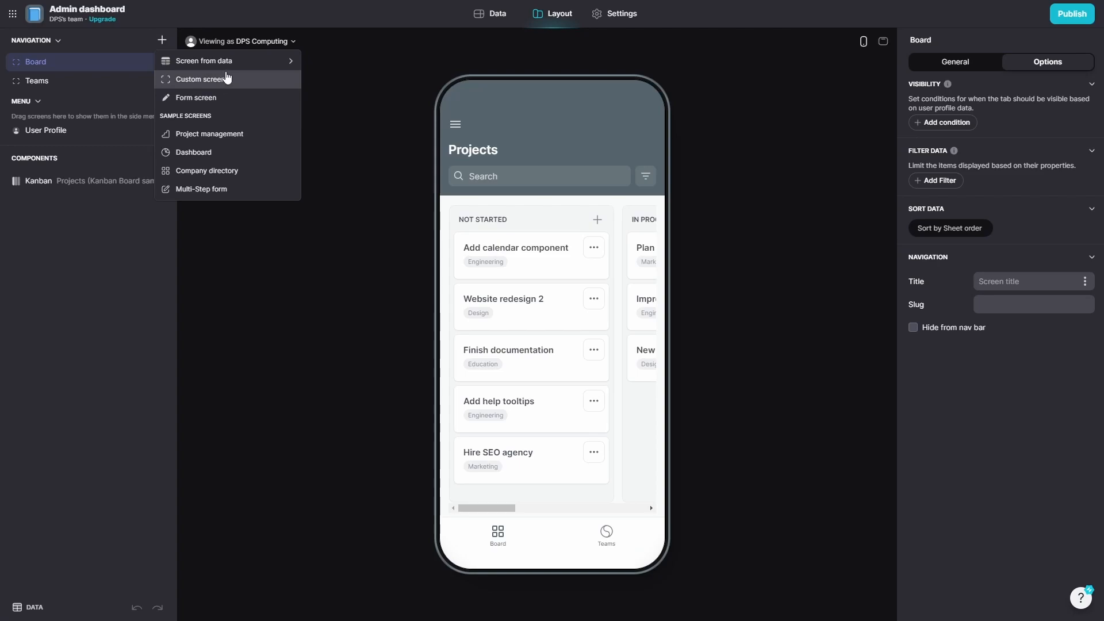
click(229, 99)
click(541, 232)
click(534, 253)
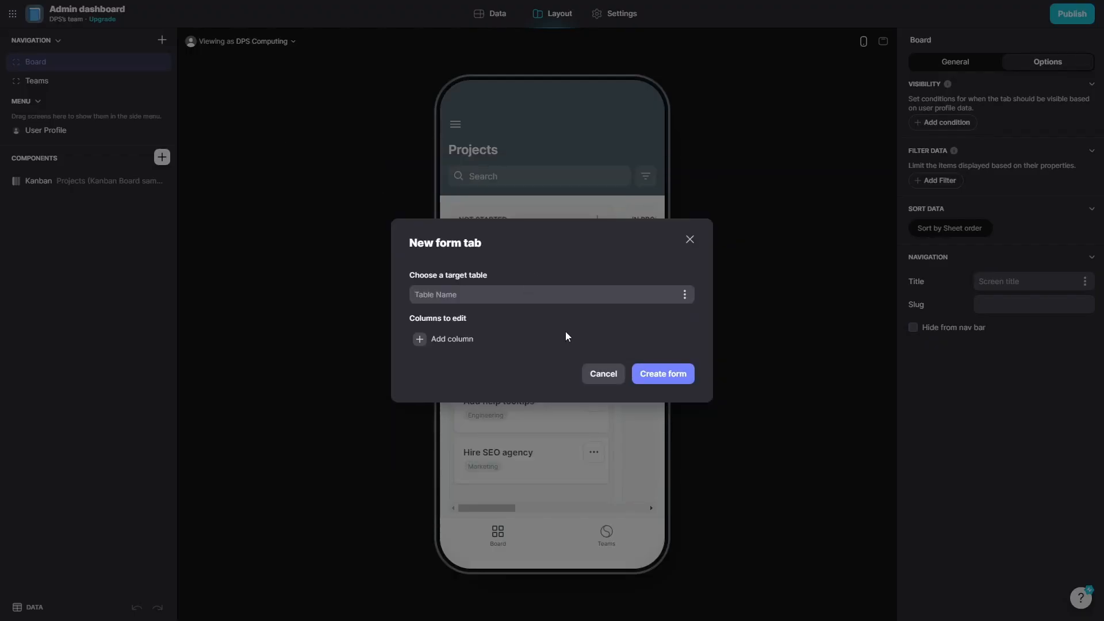
text(Employees)
Add four columns to the Employees table and name the first one EmployeeID.
click(440, 339)
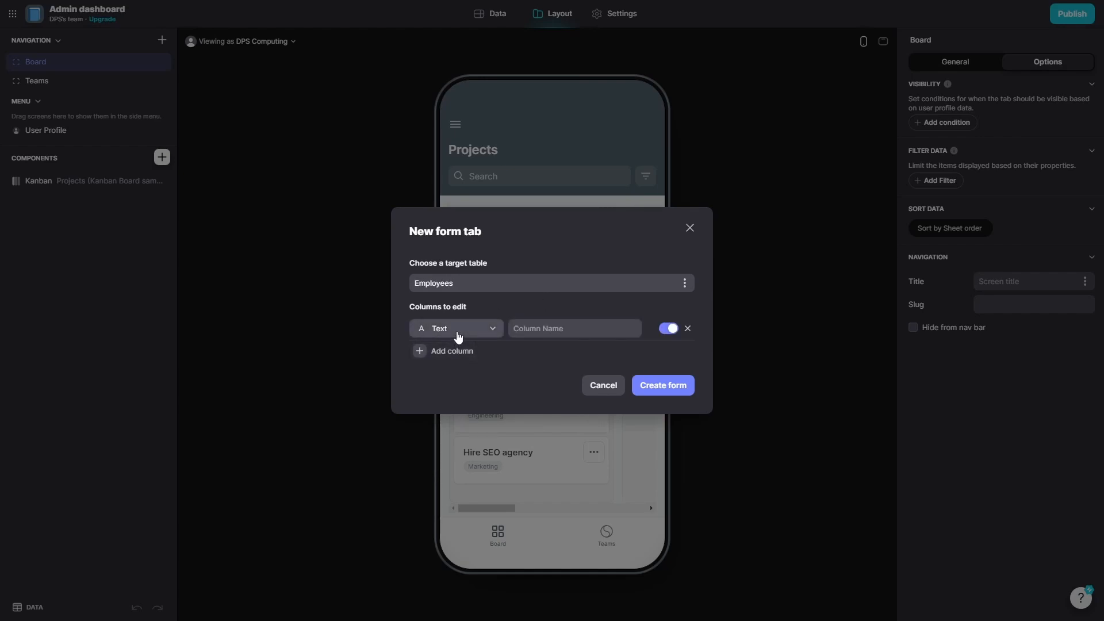
click(441, 356)
click(448, 362)
click(451, 375)
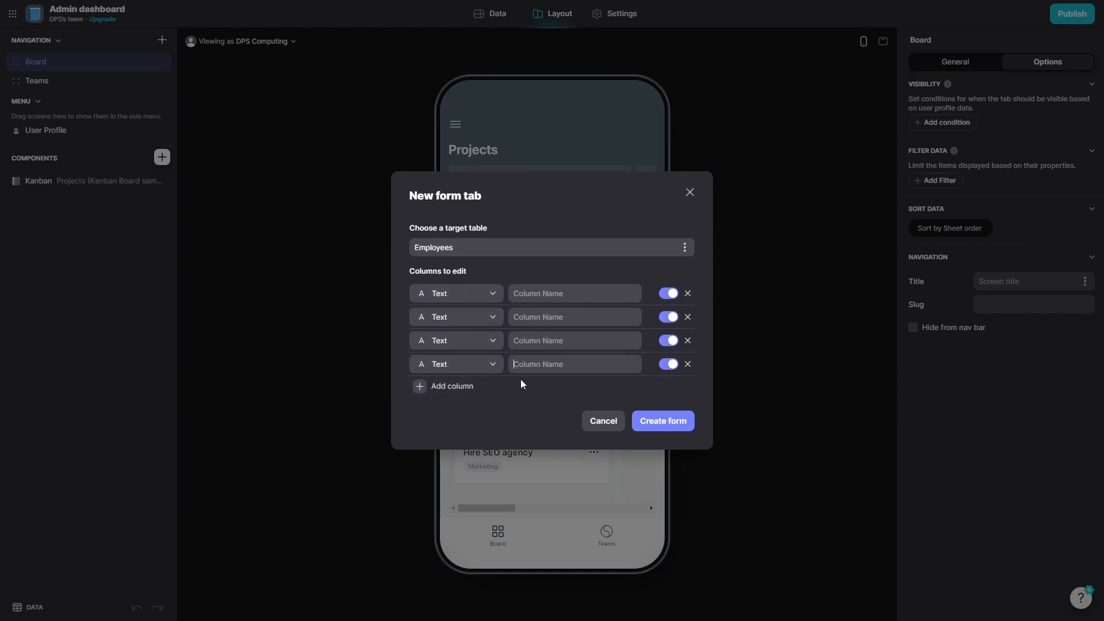
click(621, 299)
text(EmployeeID)
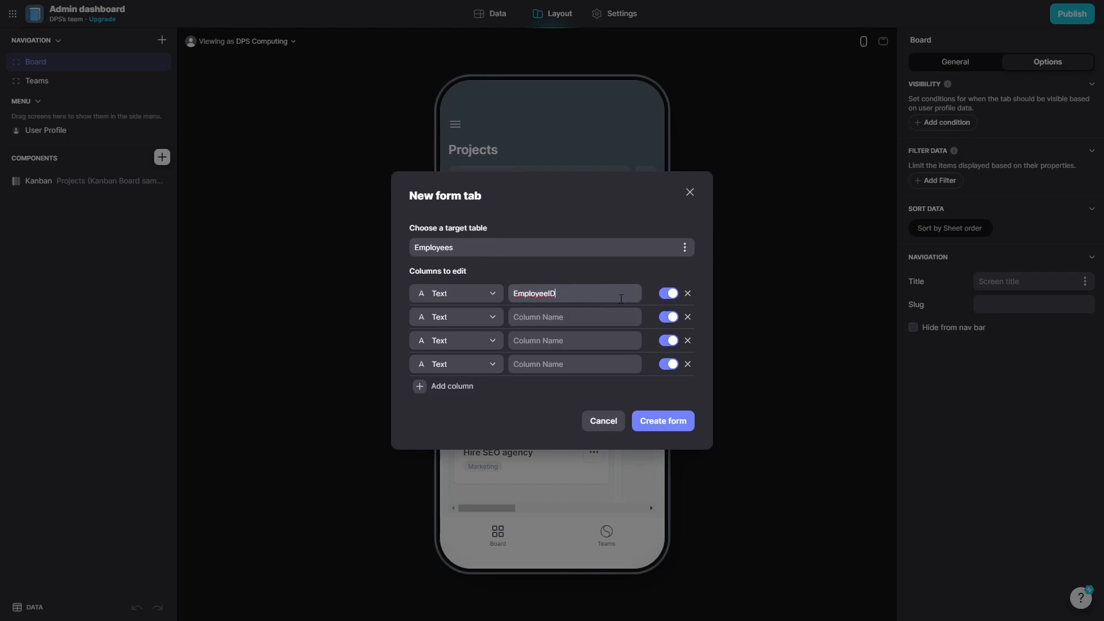
click(671, 301)
click(672, 301)
Name the remaining columns First Name, Last Name and Salary, and create the form.
click(591, 315)
text(First Name)
click(594, 345)
text(Last Name)
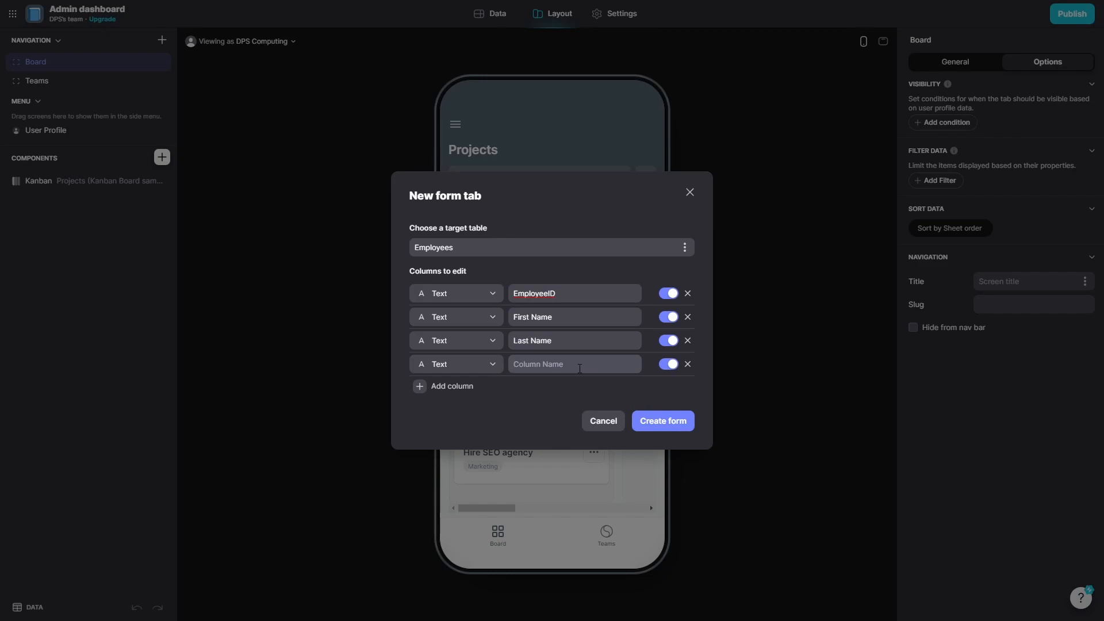
click(580, 369)
text(Salary)
click(676, 425)
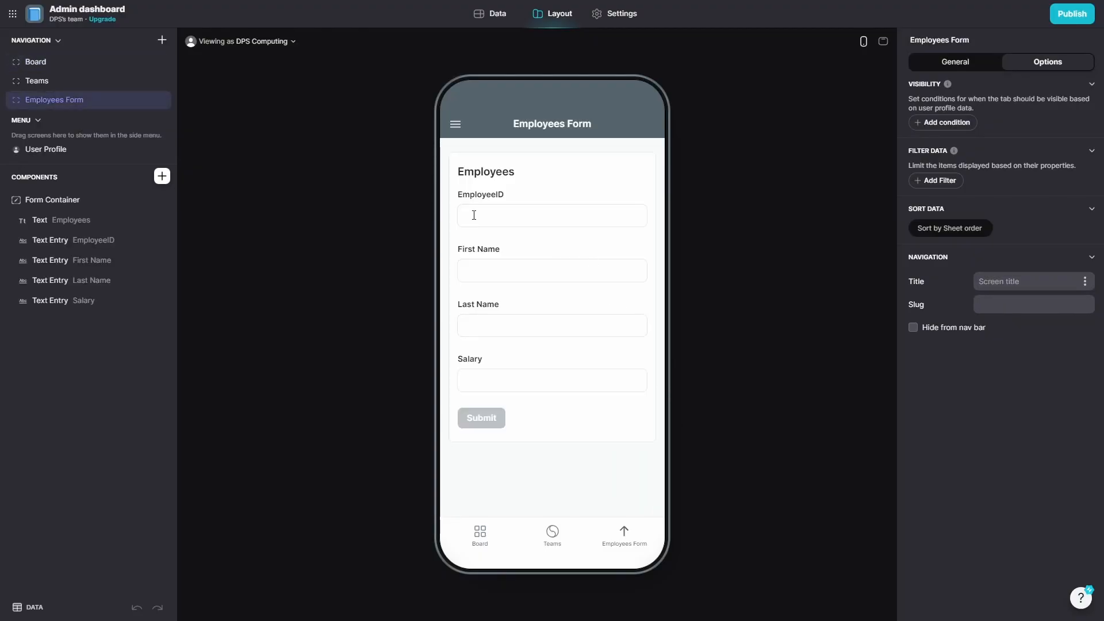
click(472, 214)
Submit a first employee with ID 1, first name DPS and a long salary number.
text(1)
click(503, 273)
text(DPS)
key(Tab)
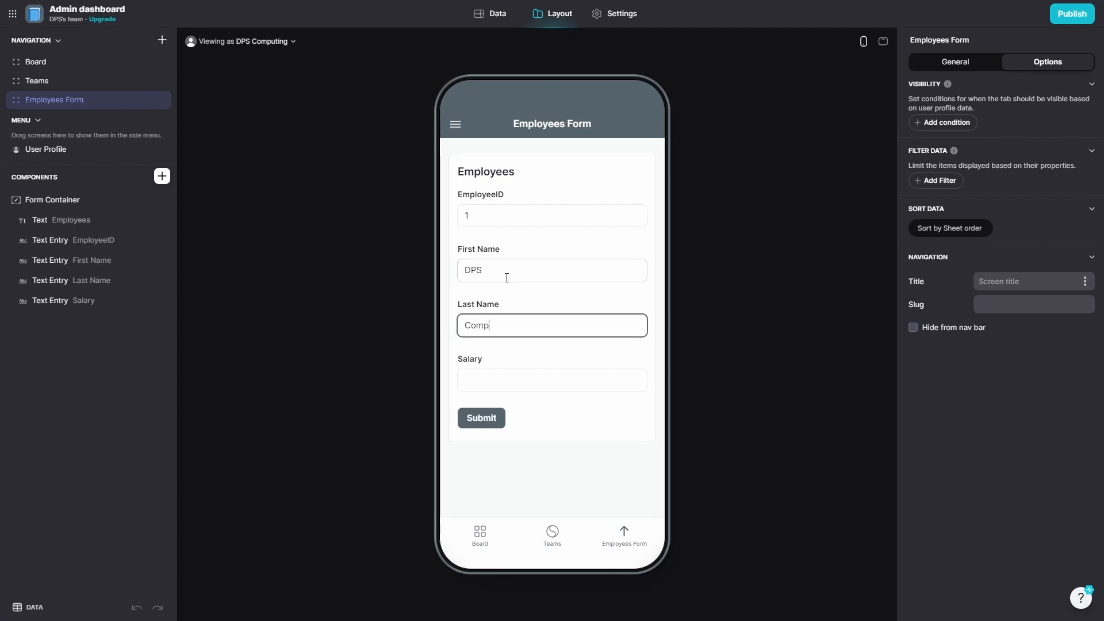
key(Tab)
text(329572395723898972358972347)
click(471, 418)
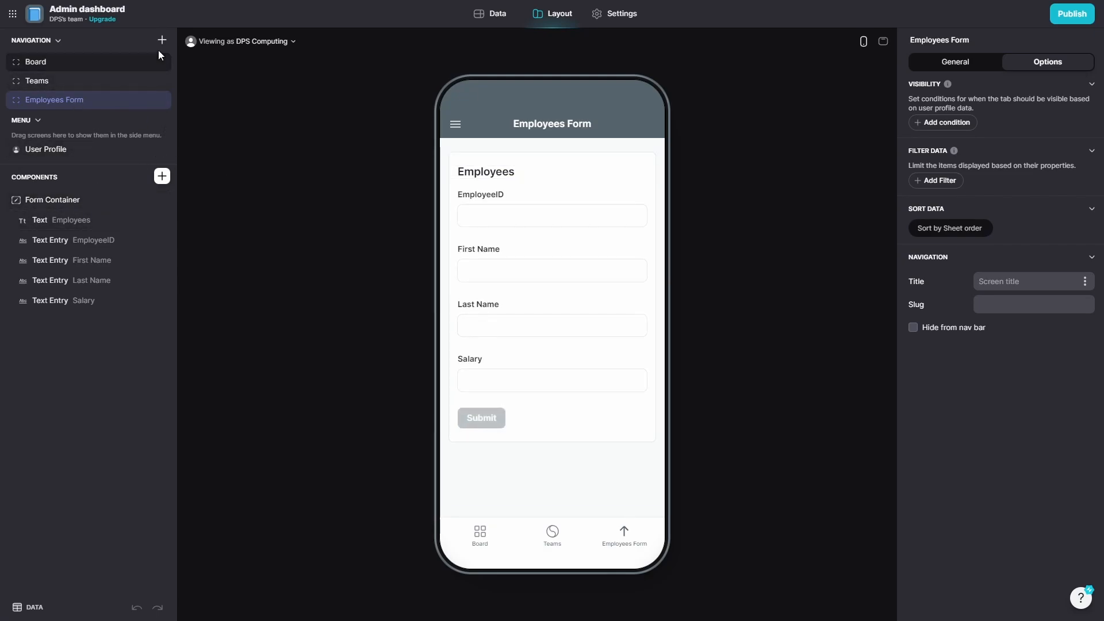
Change the EmployeeID field's label to 'Employee ID'.
click(103, 242)
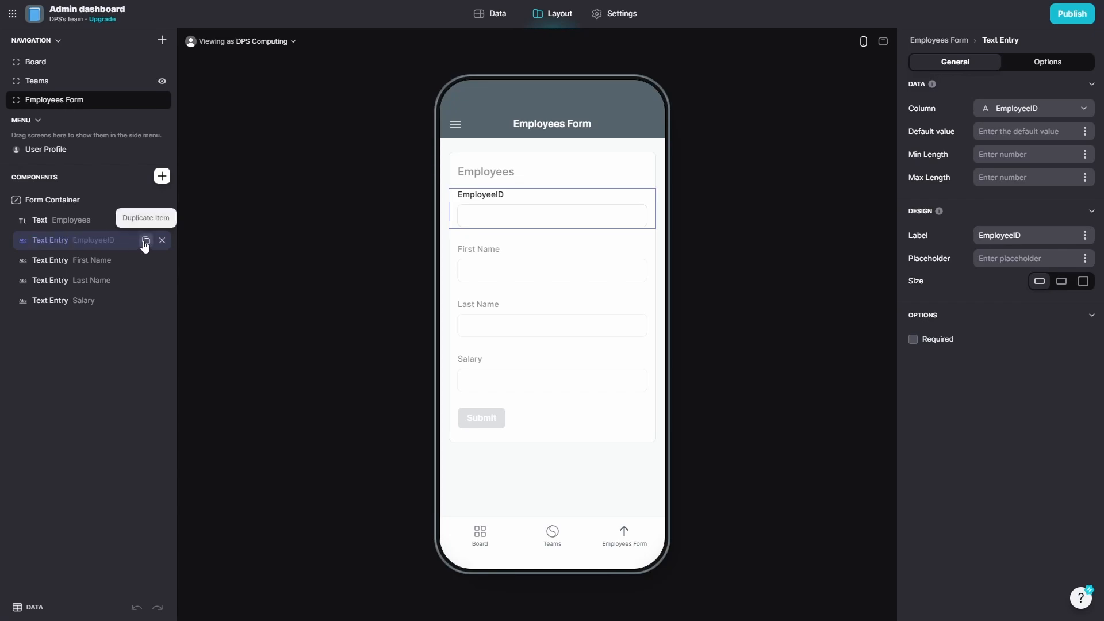
double_click(493, 197)
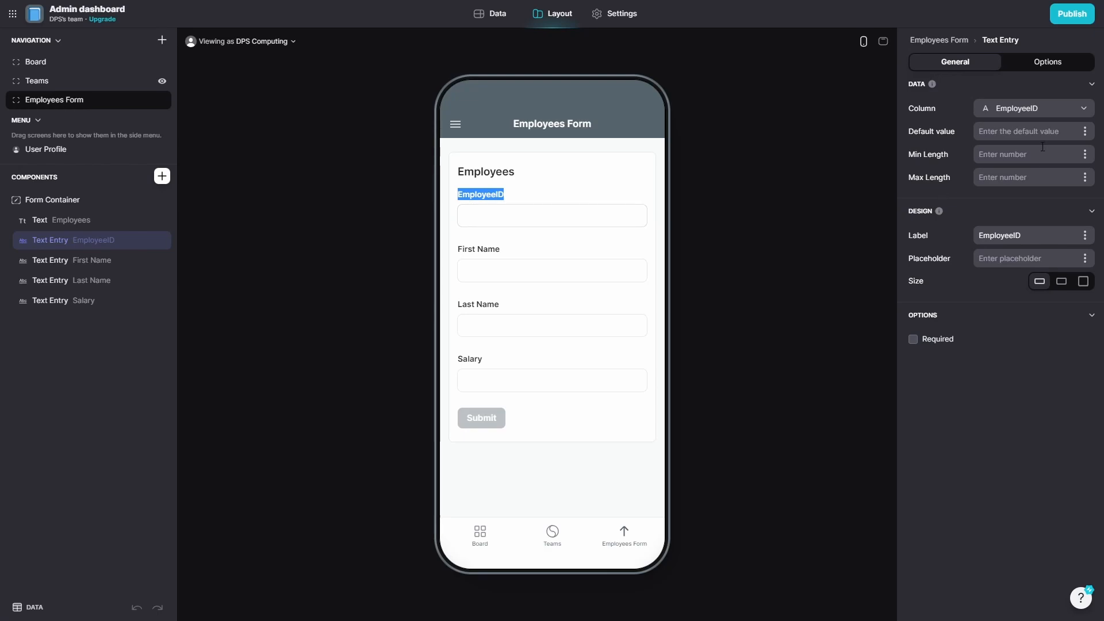
click(1036, 112)
click(1036, 112)
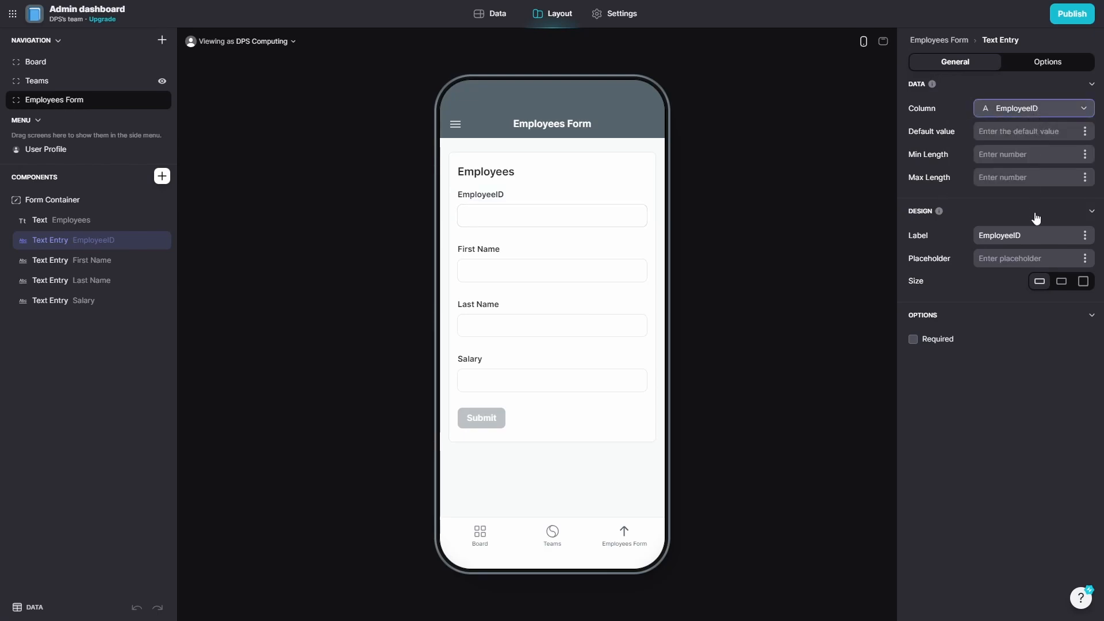
click(1013, 236)
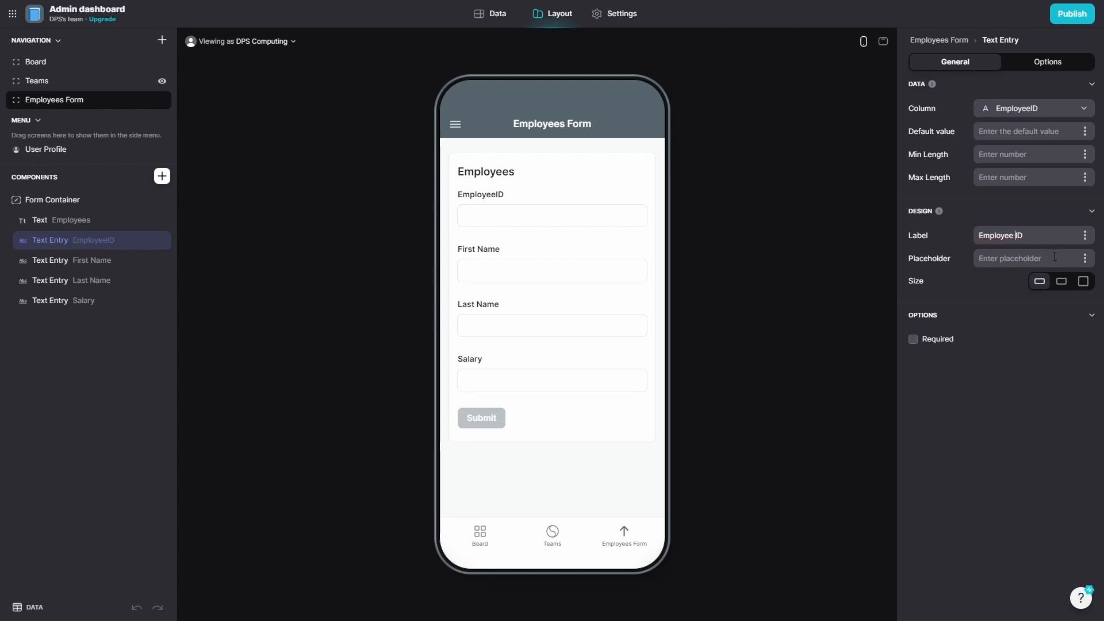
click(720, 215)
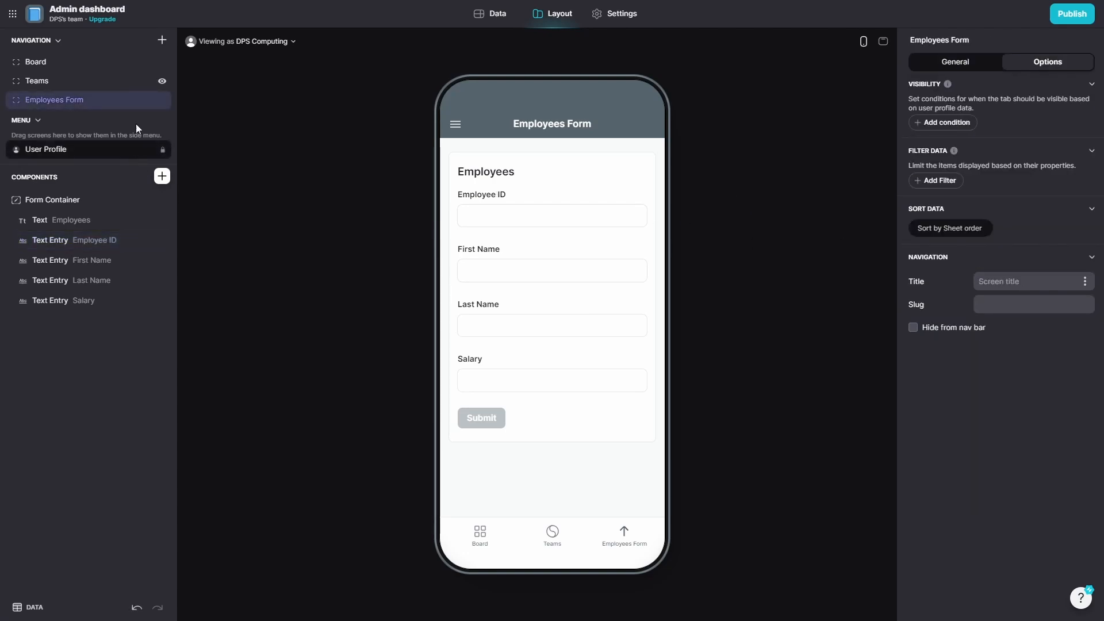
click(161, 40)
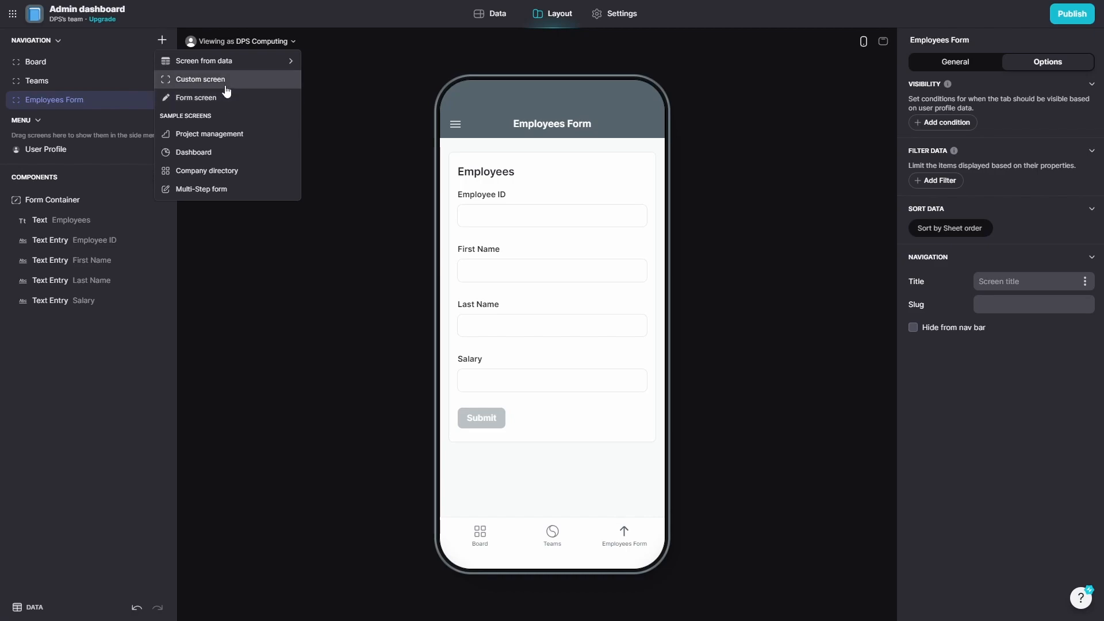
Add an Employees screen from the Employees data and check an employee's details.
mouse_move(223, 63)
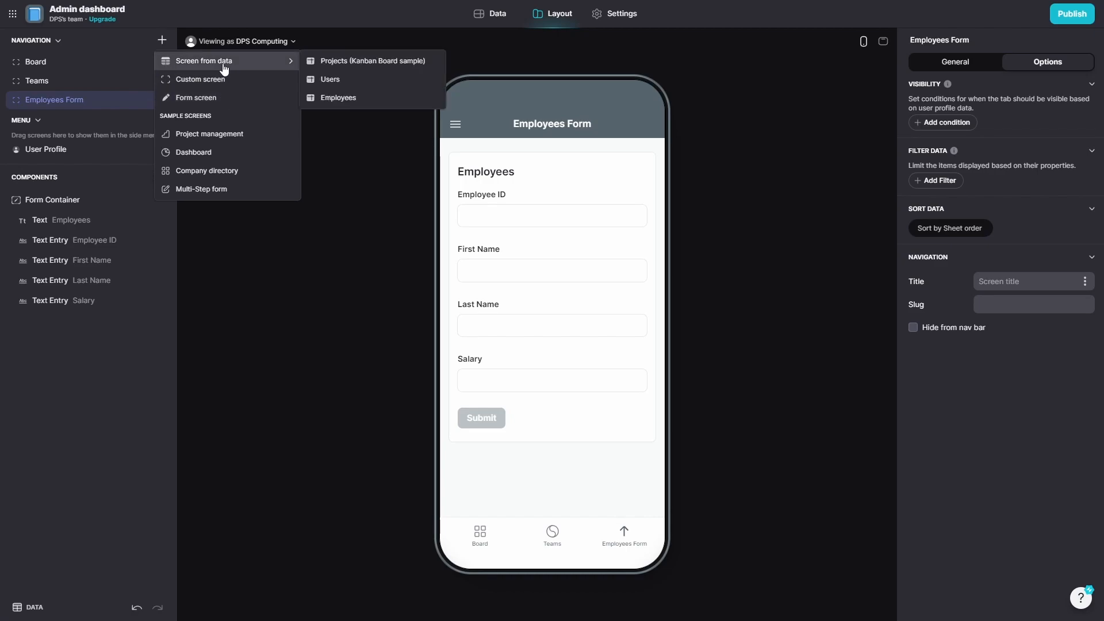
click(389, 95)
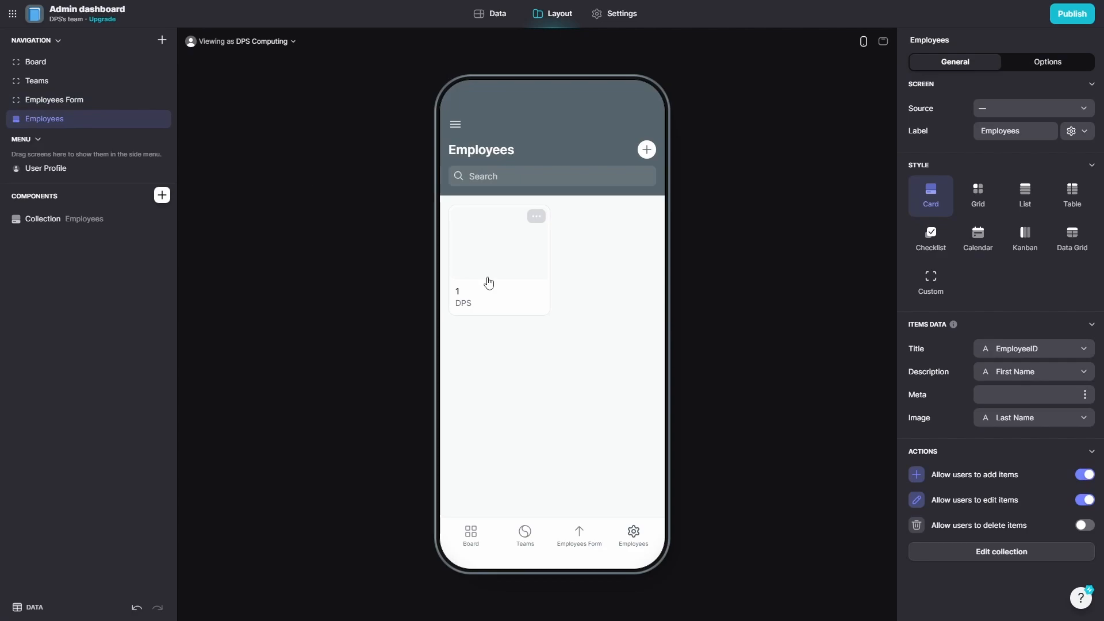
click(498, 288)
drag(535, 229, 601, 228)
click(456, 272)
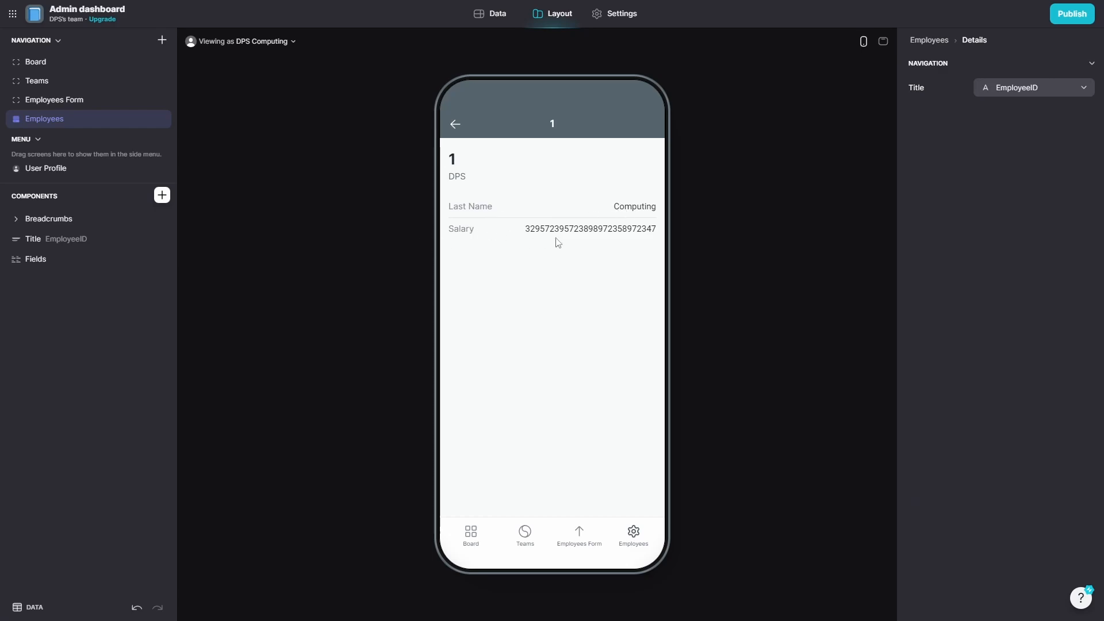
drag(527, 237, 570, 236)
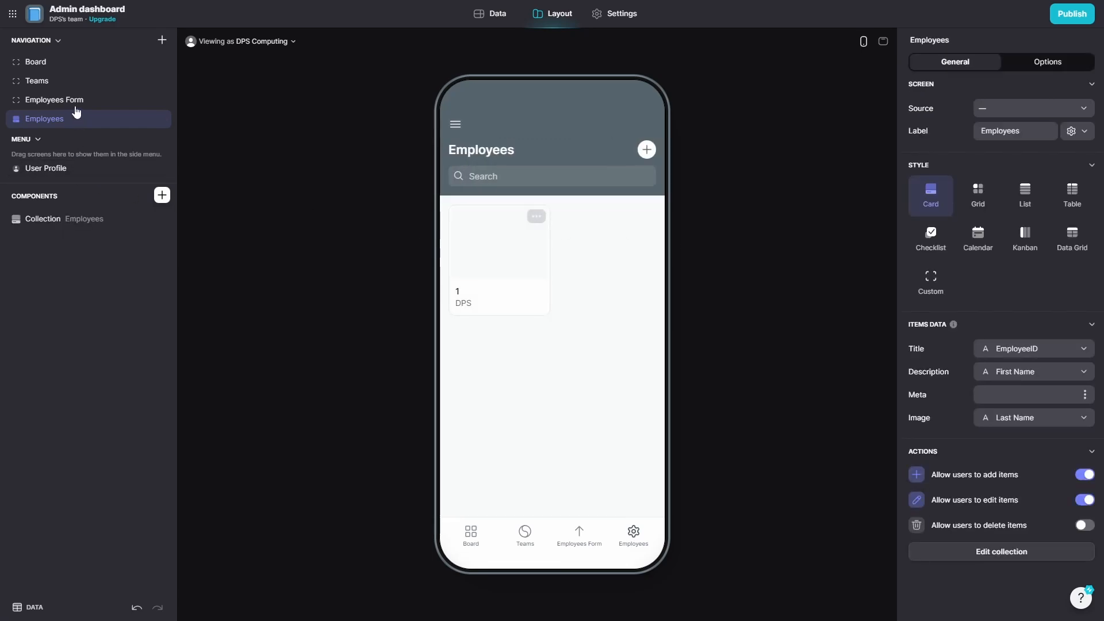
Submit employee 2 through the form: first name Test, last name Emp, salary 2.
click(54, 100)
click(515, 217)
text(2)
key(Tab)
text(Test)
key(Tab)
text(Emp)
key(Tab)
text(2)
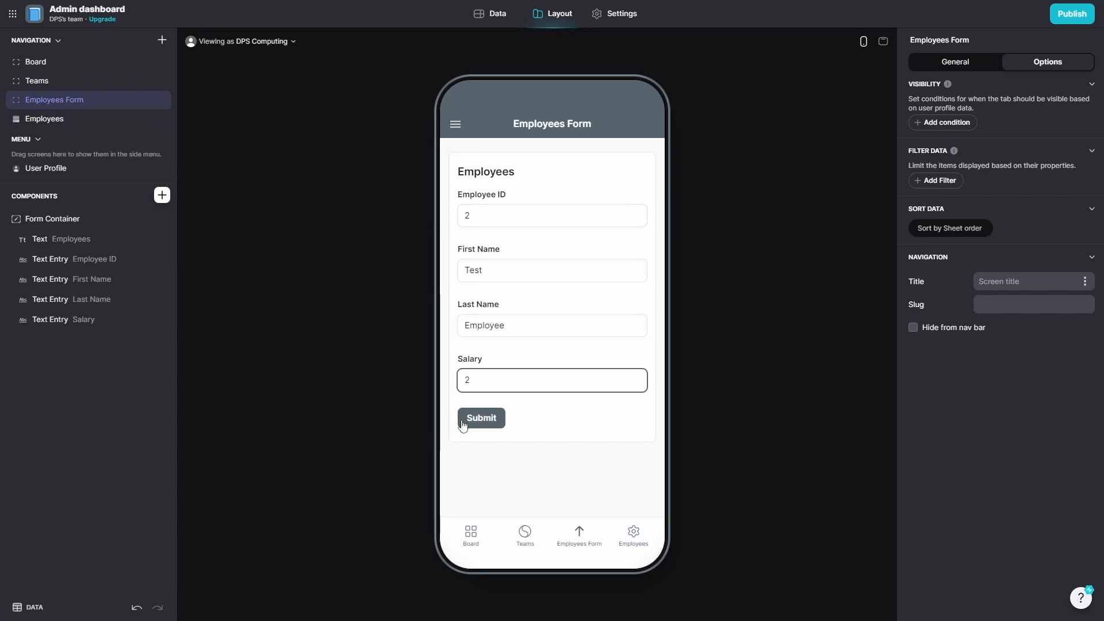
click(462, 426)
Check the Employees list in the preview, including its side menu and add-employee form.
click(86, 119)
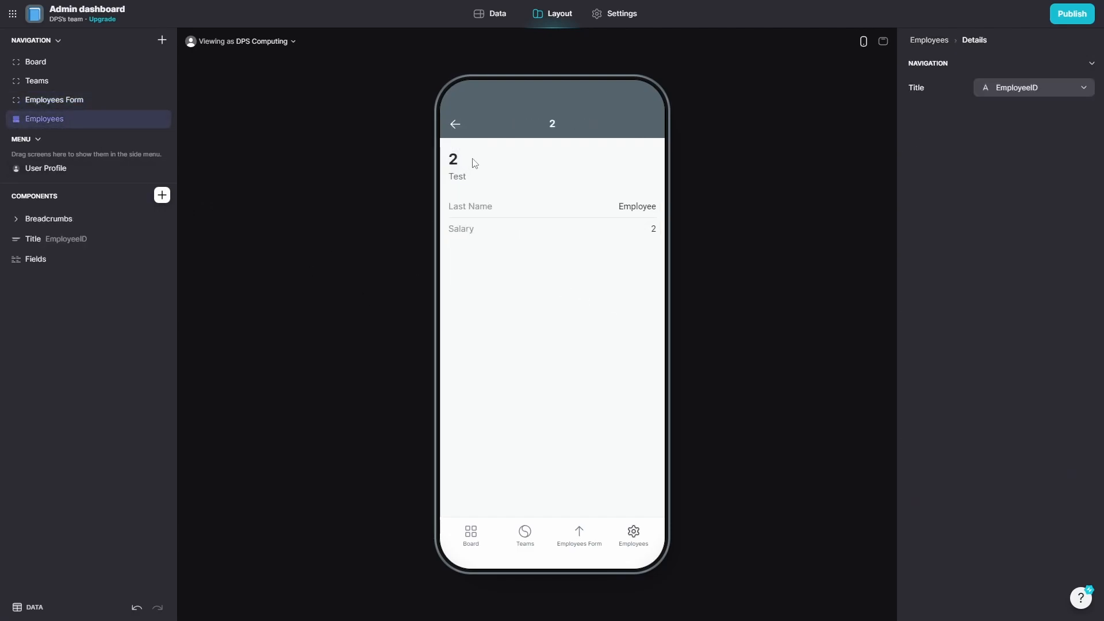
click(454, 123)
click(454, 127)
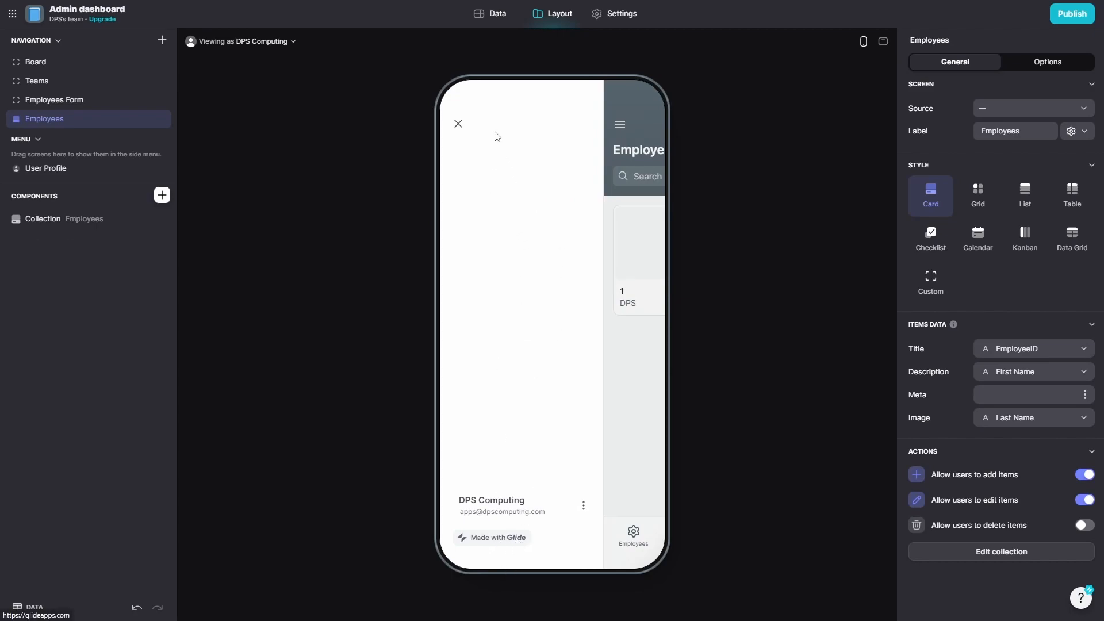
click(459, 124)
click(645, 150)
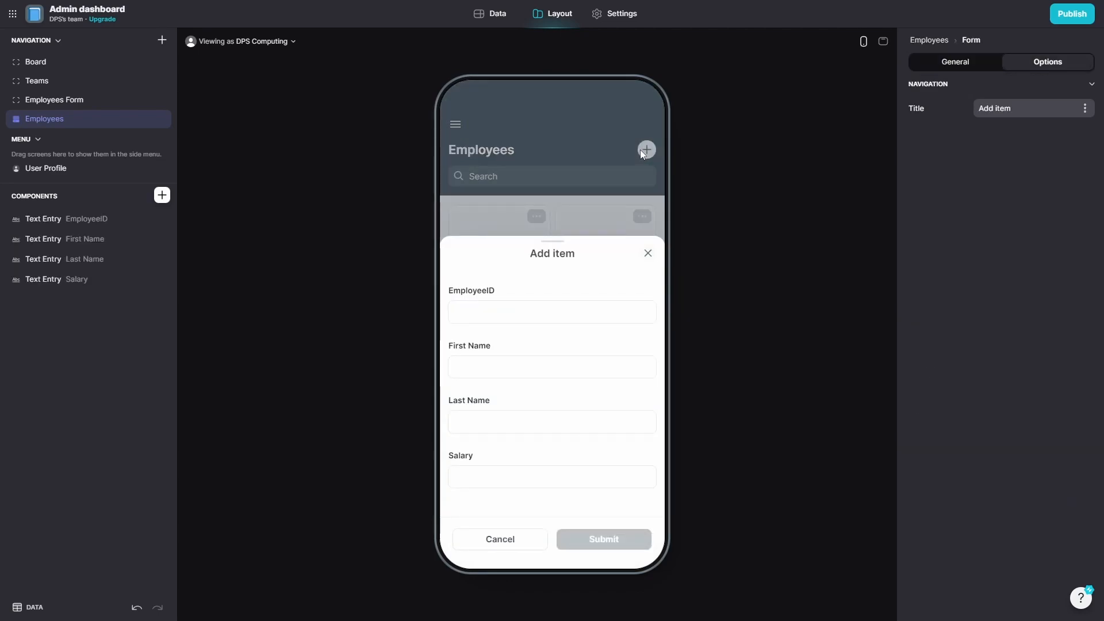
click(649, 253)
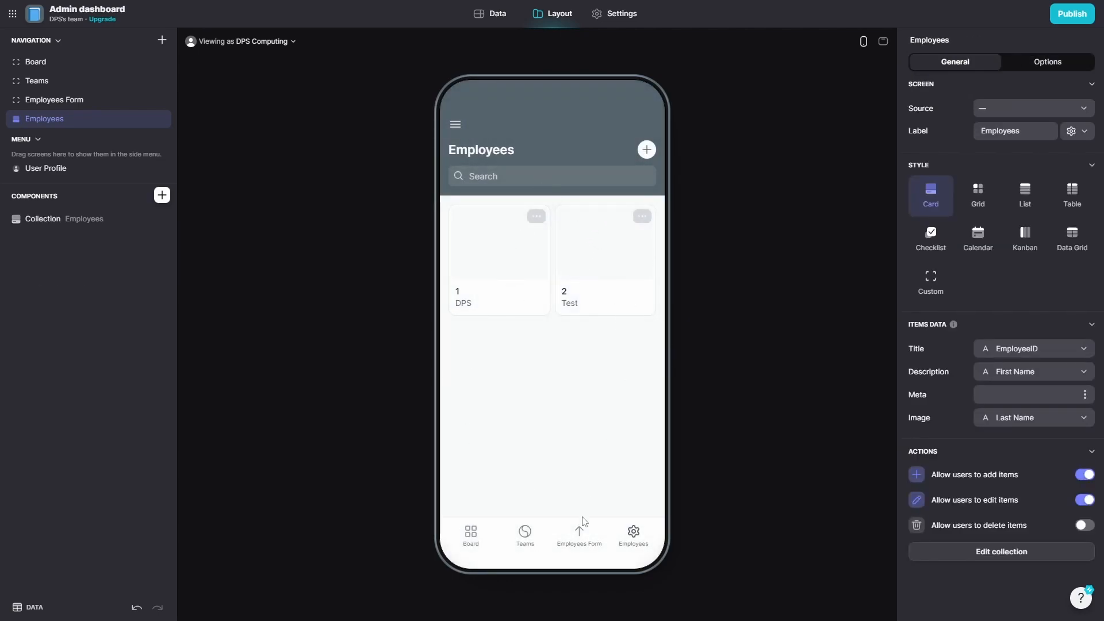
Cycle through the Board, Teams, Employees Form and Employees tabs in the preview.
click(475, 546)
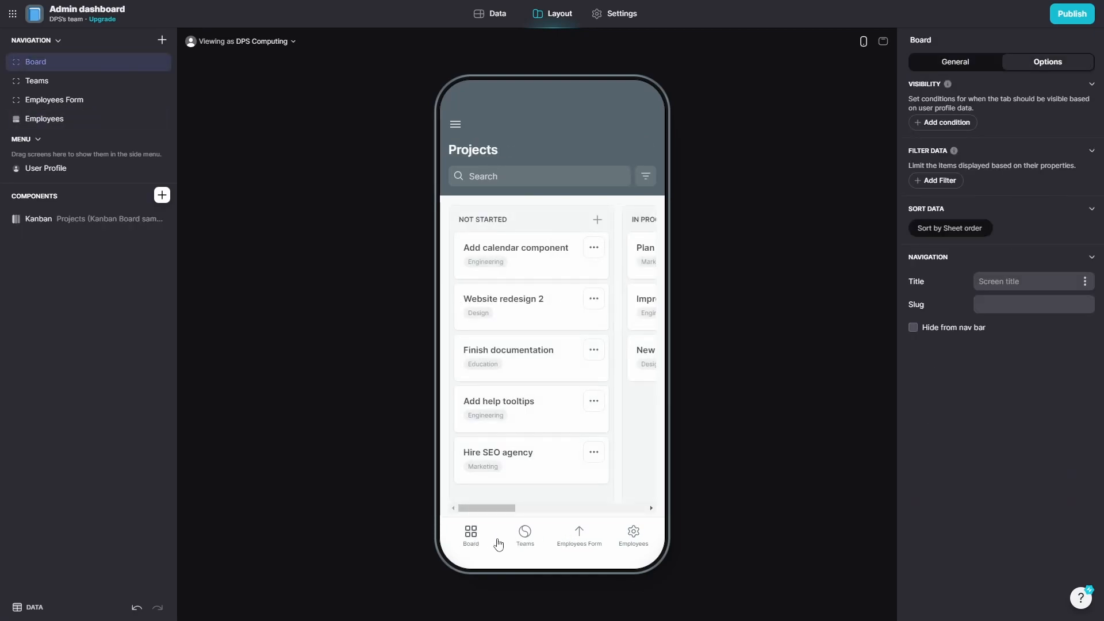
click(525, 535)
click(577, 537)
click(632, 541)
click(577, 540)
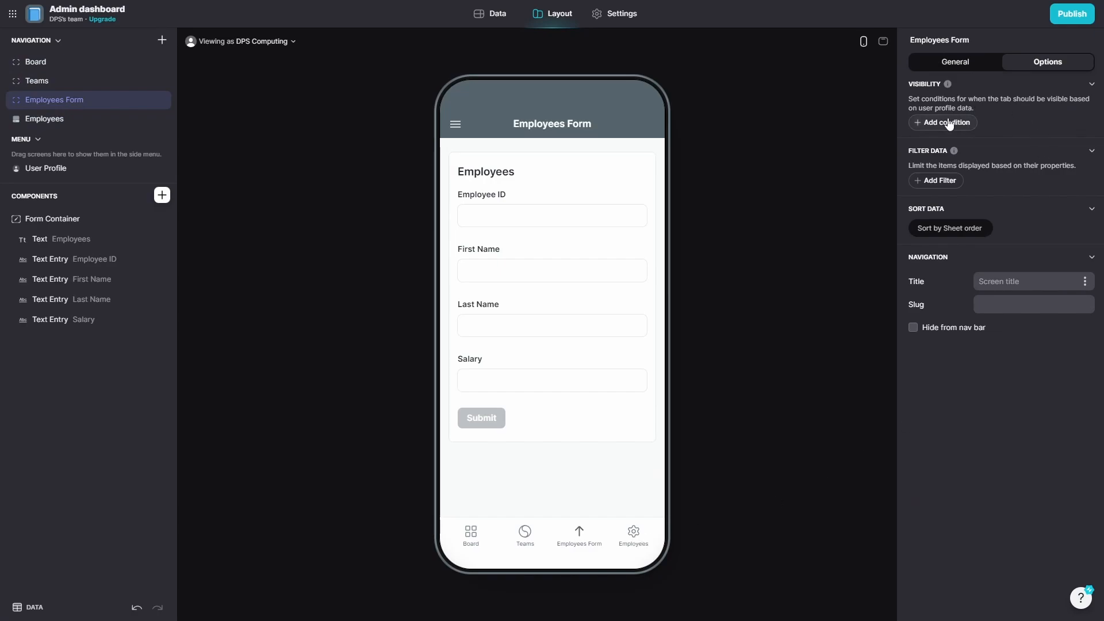
click(632, 537)
click(642, 153)
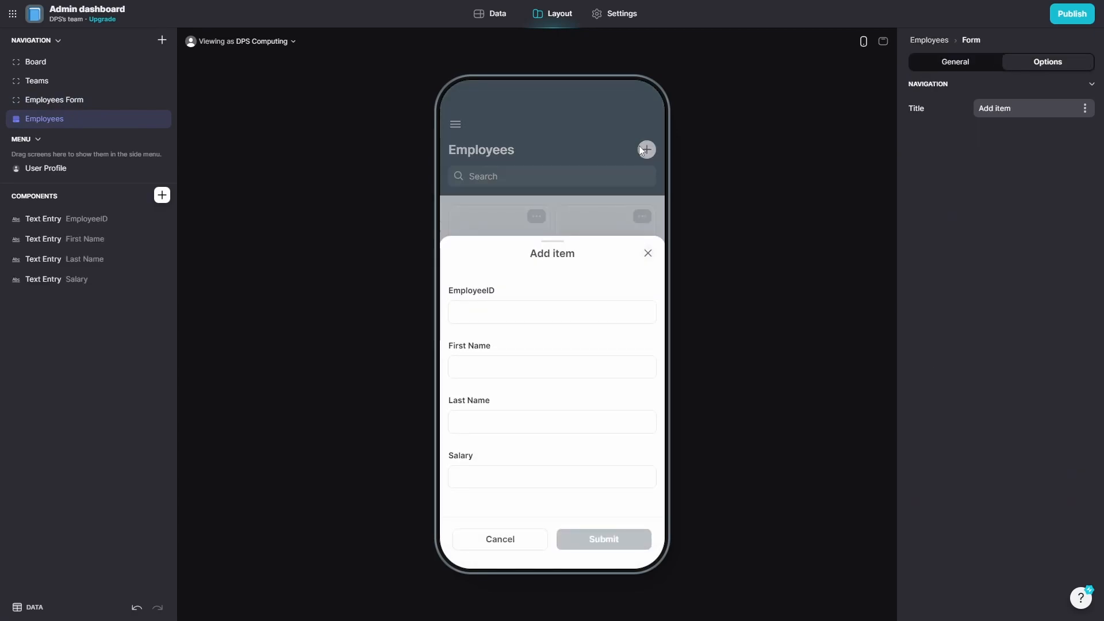
click(648, 253)
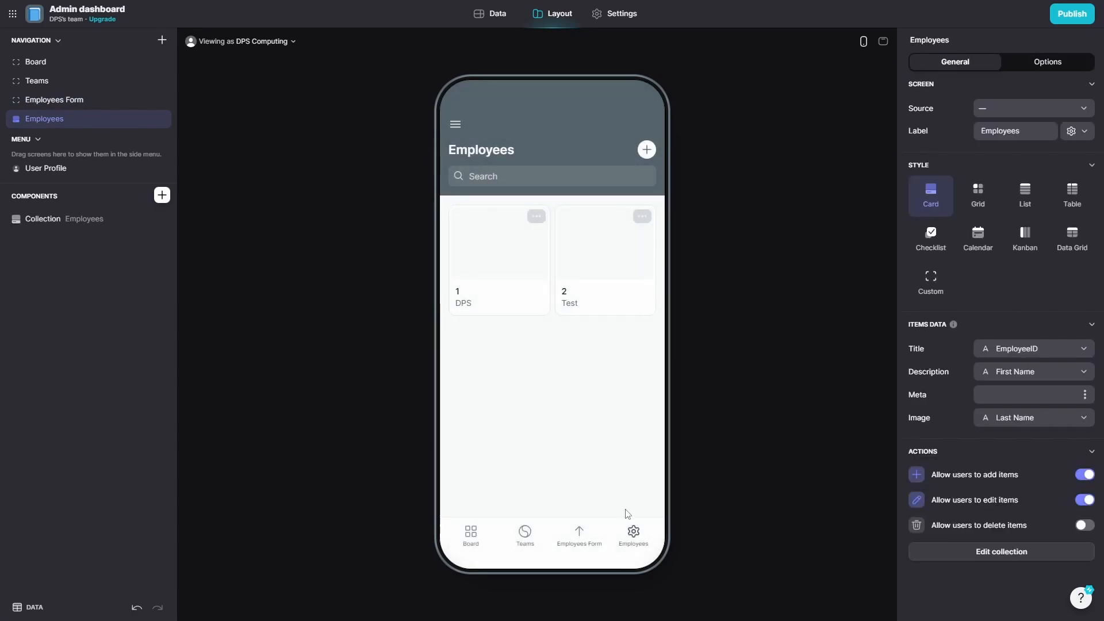
Hide the Employees Form screen from the app.
click(579, 535)
right_click(52, 107)
click(54, 106)
click(162, 100)
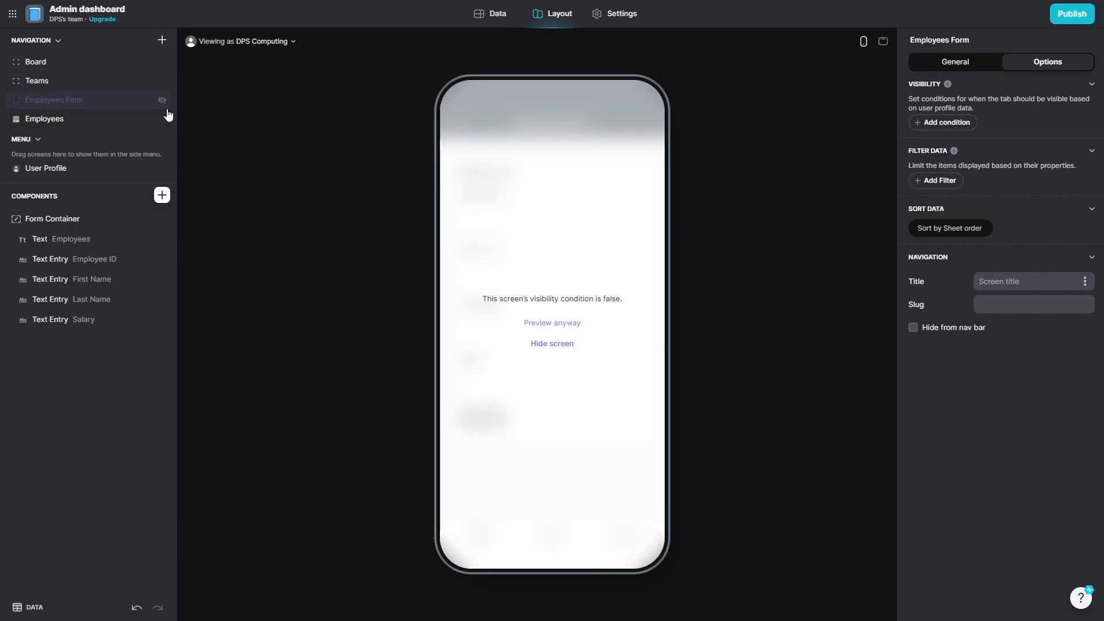
Toggle the Employees Form screen visible and hidden again, then preview it anyway.
click(163, 101)
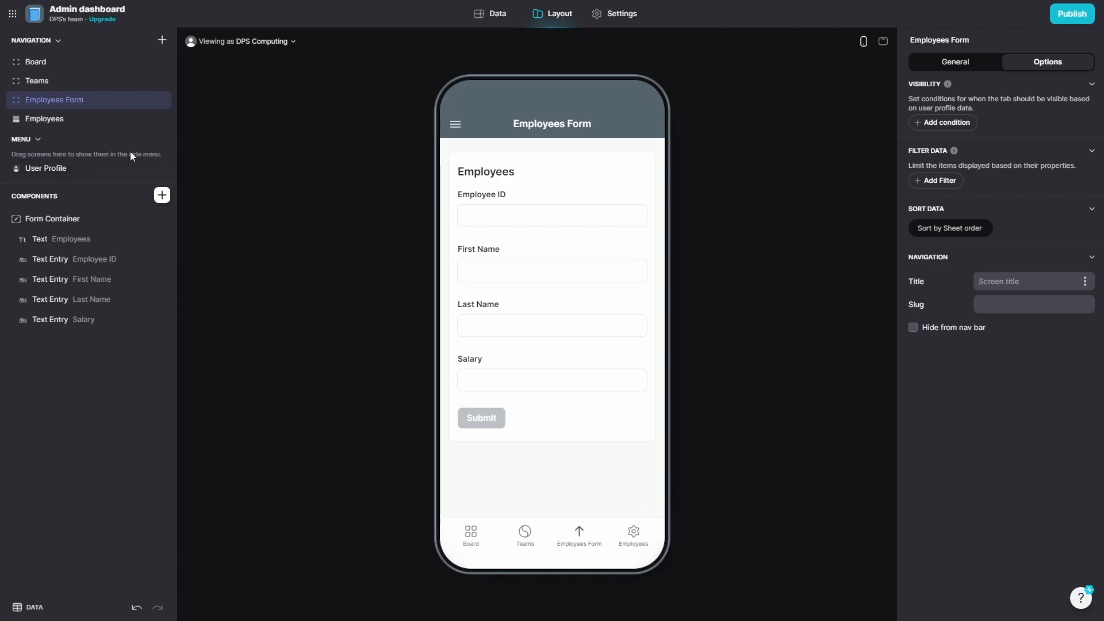
click(51, 40)
click(51, 40)
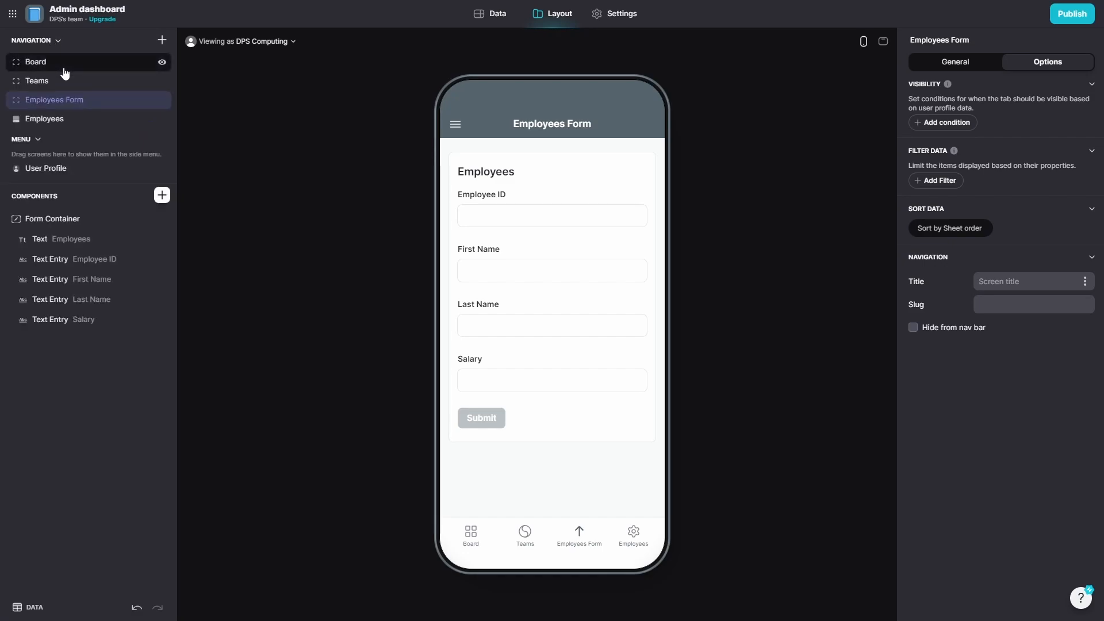
click(163, 101)
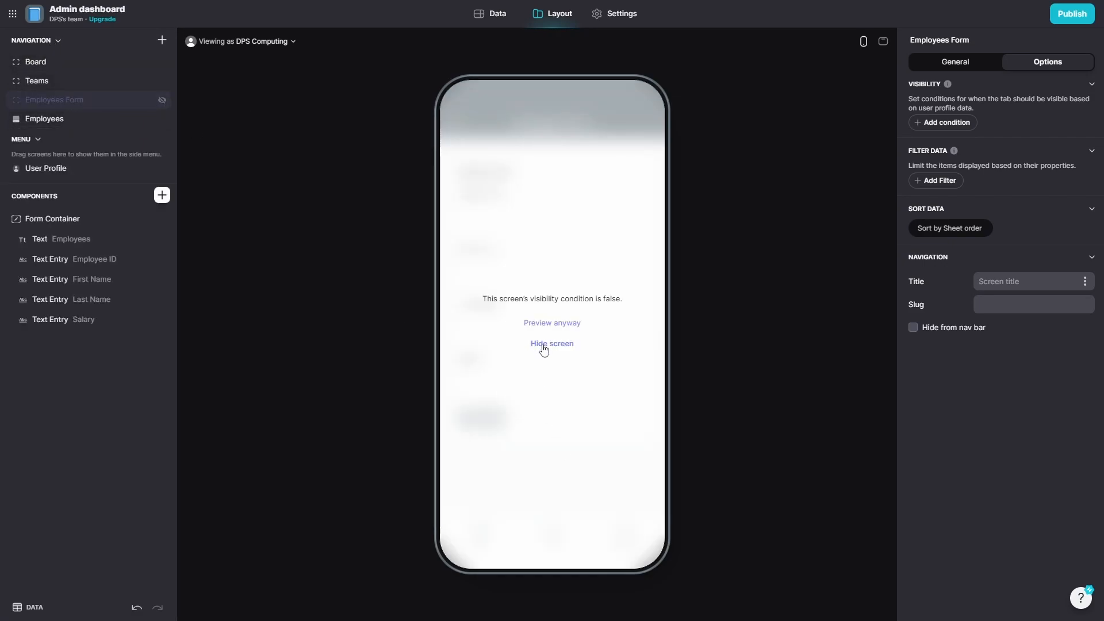
click(551, 324)
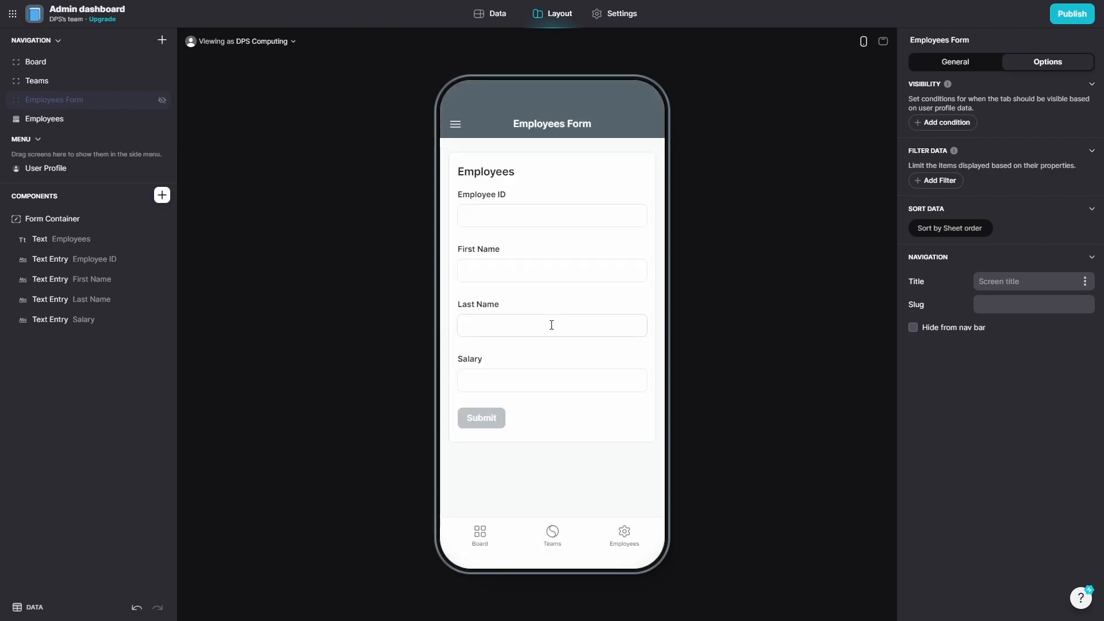
Switch between the Teams, Employees Form and Employees screens, ending on Employees.
click(552, 535)
click(624, 534)
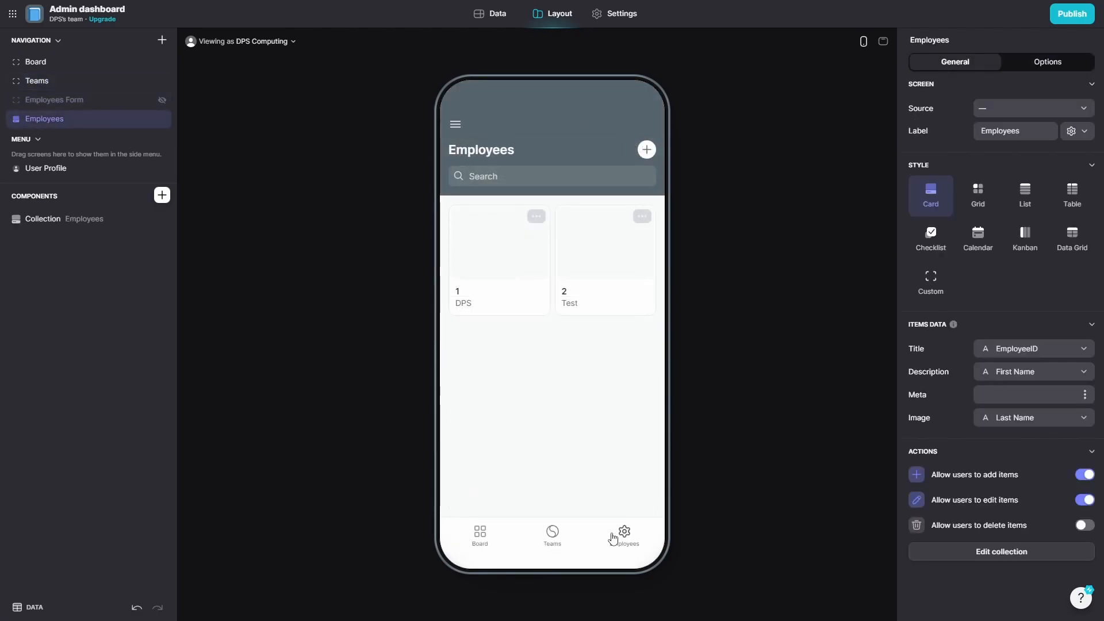
click(76, 80)
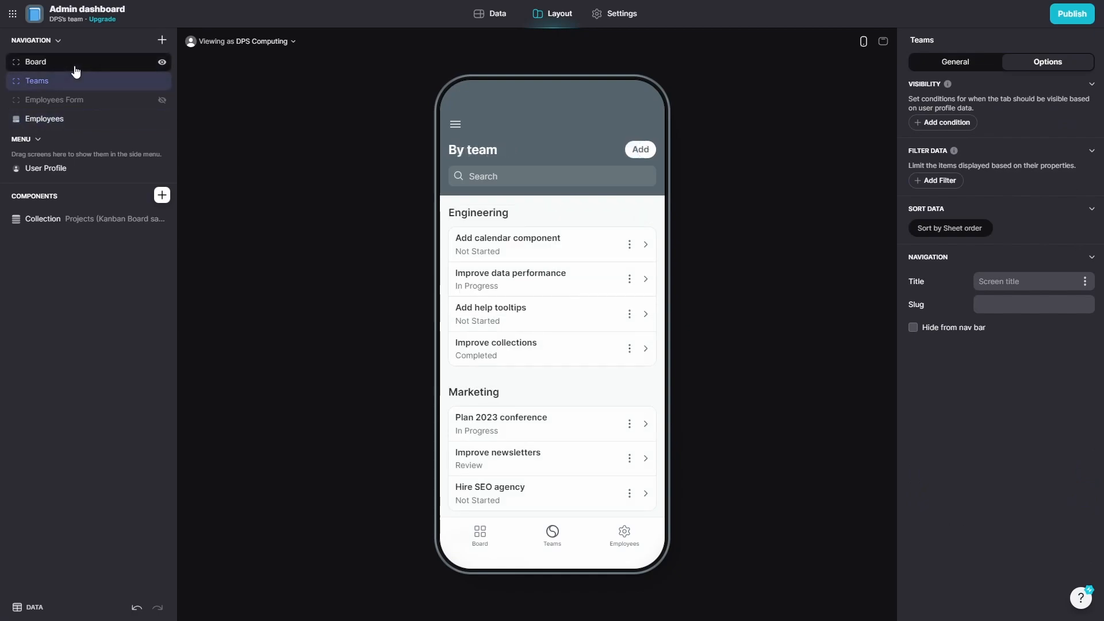
click(81, 100)
click(95, 121)
click(103, 102)
click(104, 121)
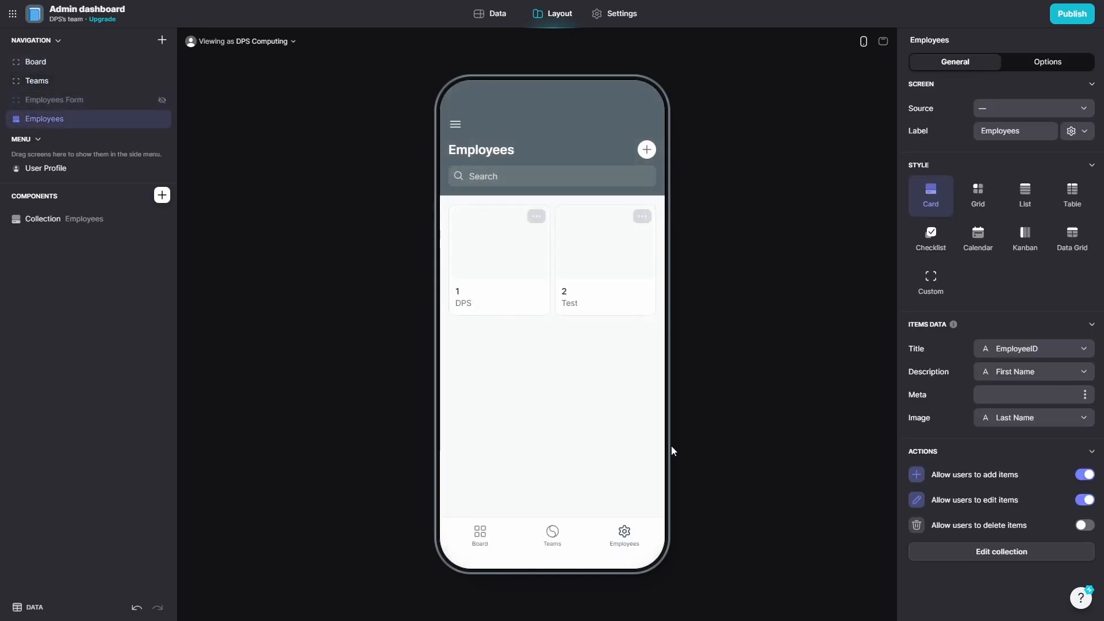
Add employee 3 with first name Poor and last name ly via the Employees add form.
click(491, 537)
click(550, 538)
click(620, 540)
click(646, 151)
click(529, 308)
text(3)
key(Tab)
text(Poor)
key(Tab)
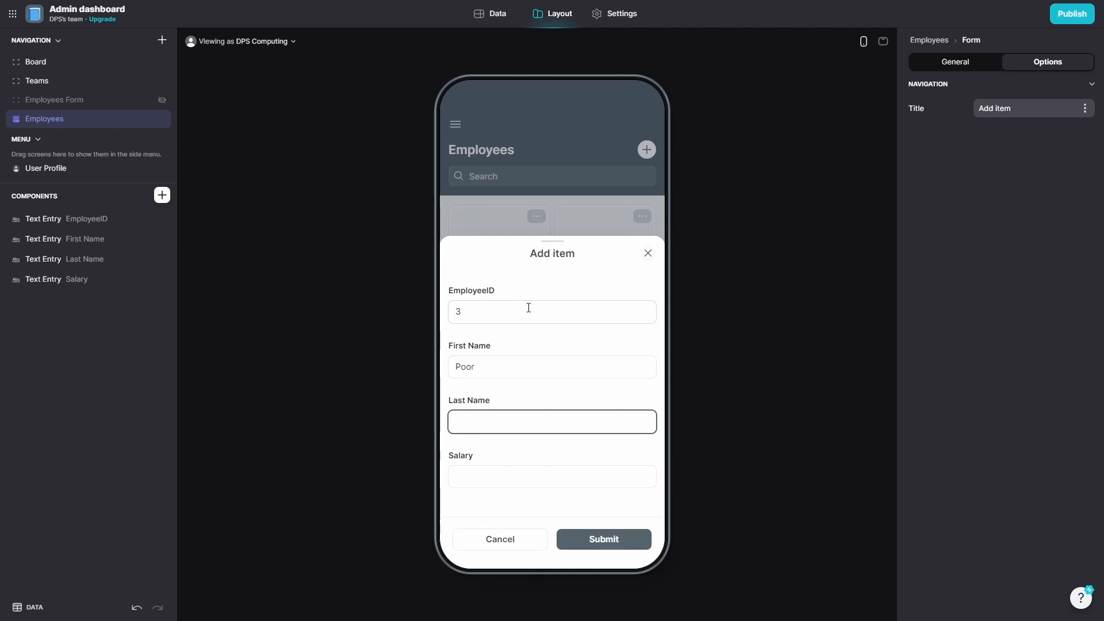
text(ly Paid)
click(499, 473)
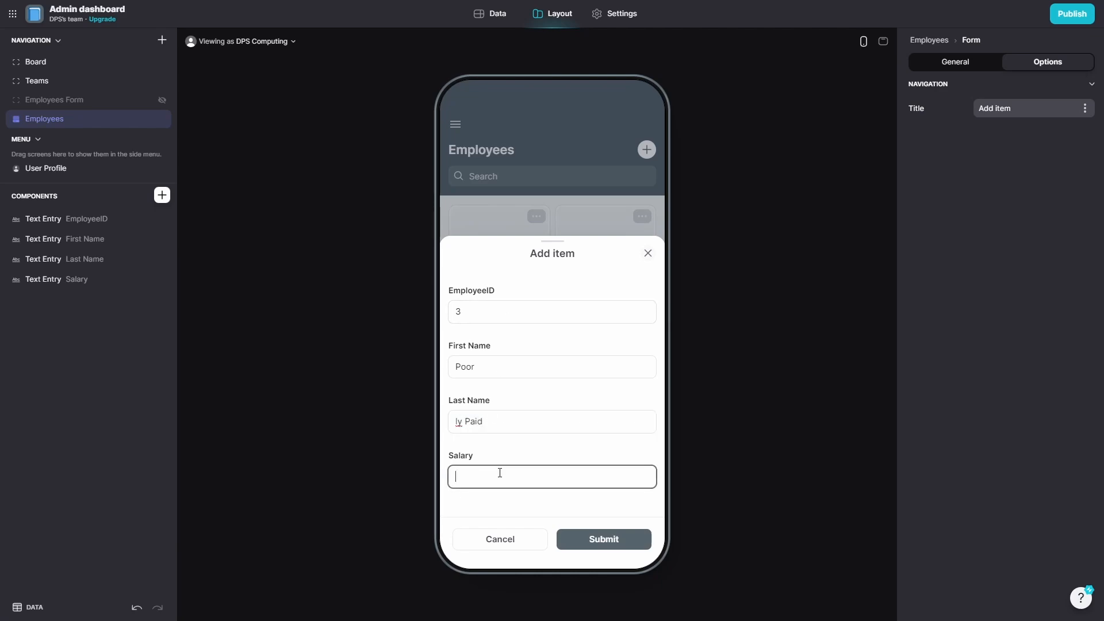
click(622, 542)
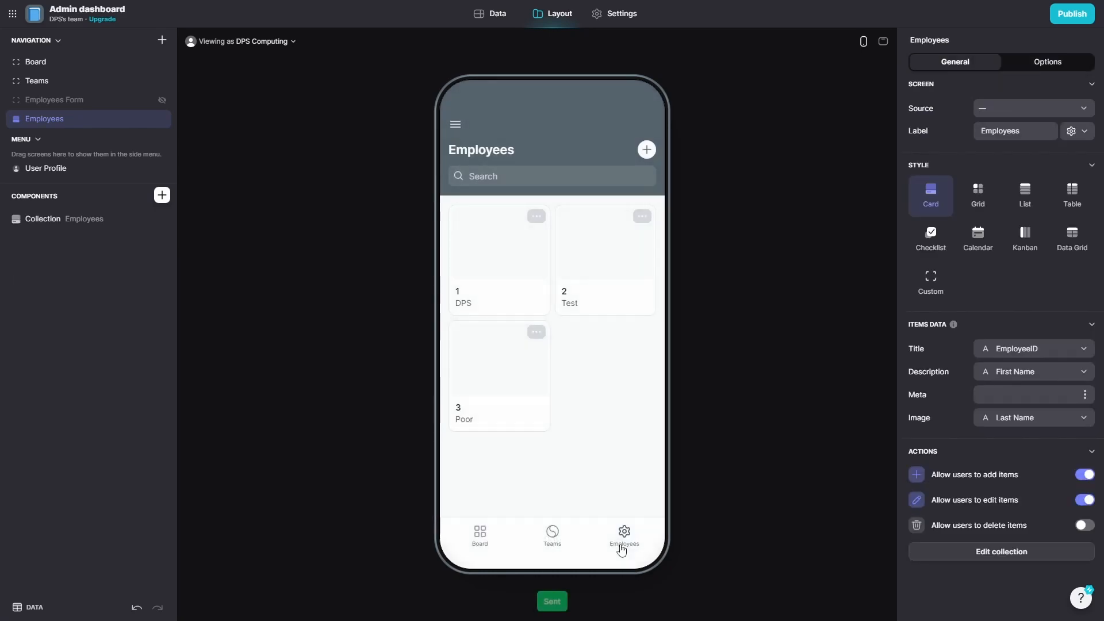
View employee 3's details, then open and close the add-employee form.
click(481, 391)
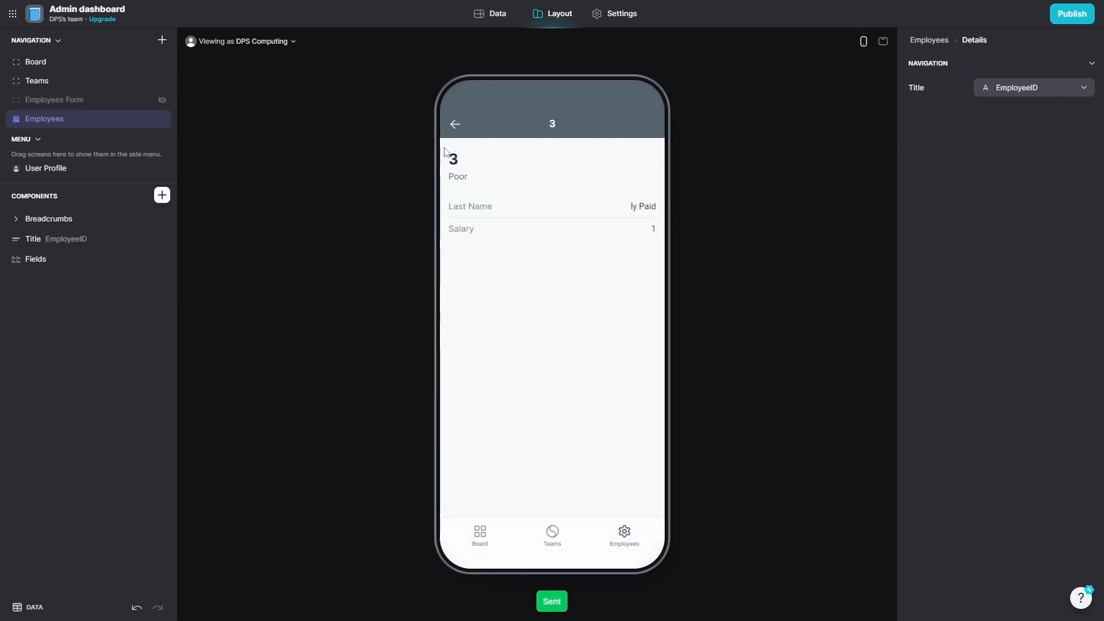
click(458, 126)
click(642, 148)
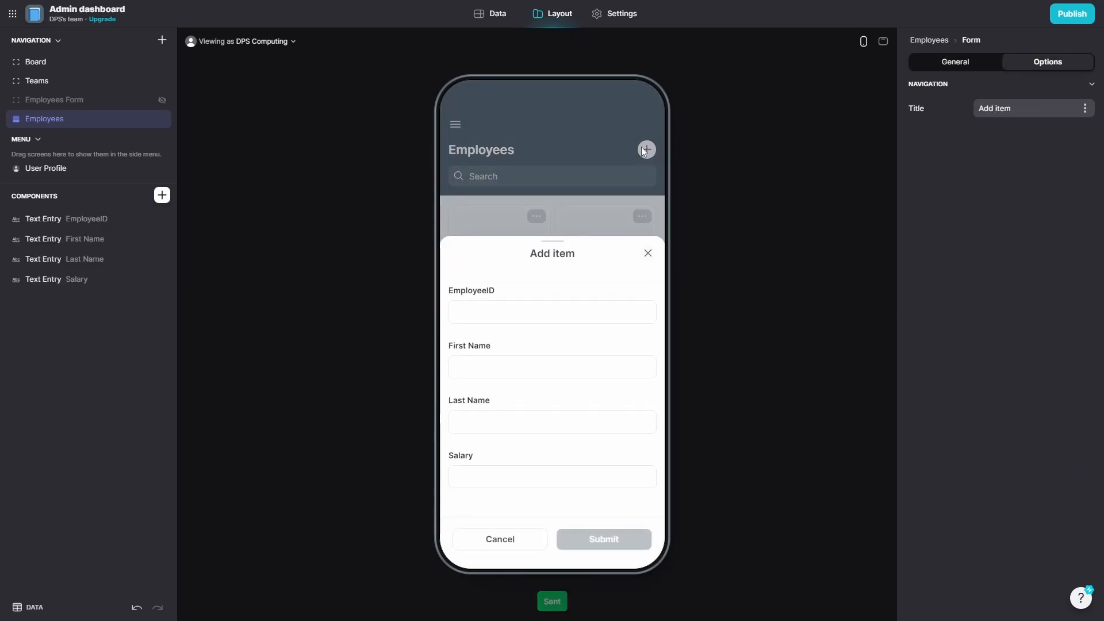
click(649, 253)
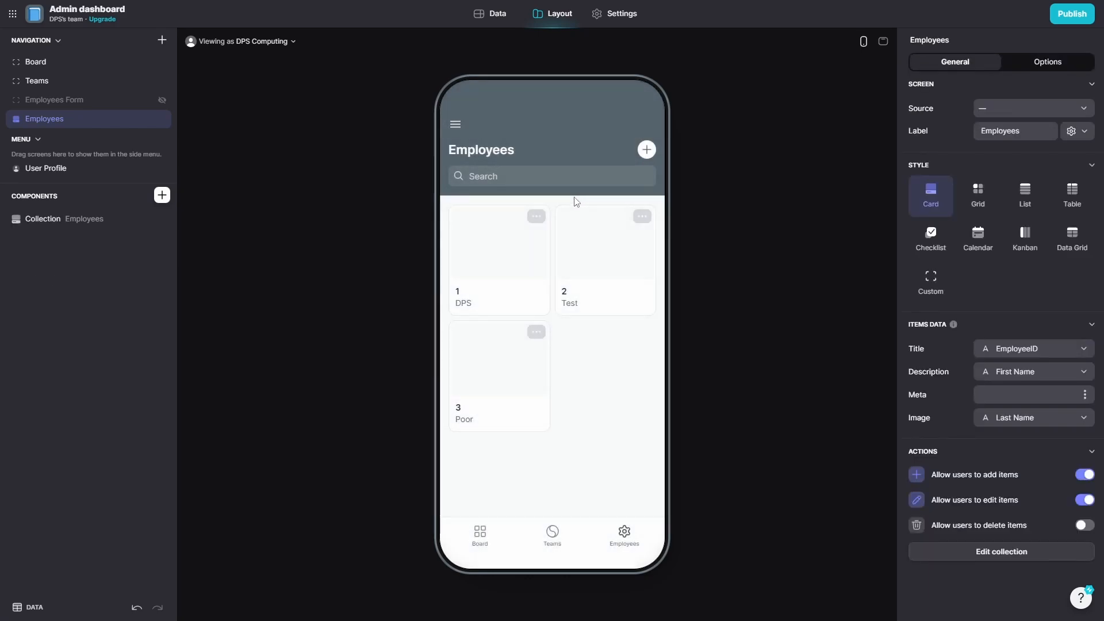
Search the Employees list for 'poor', view that employee, then open the User Profile screen.
click(535, 179)
text(poor)
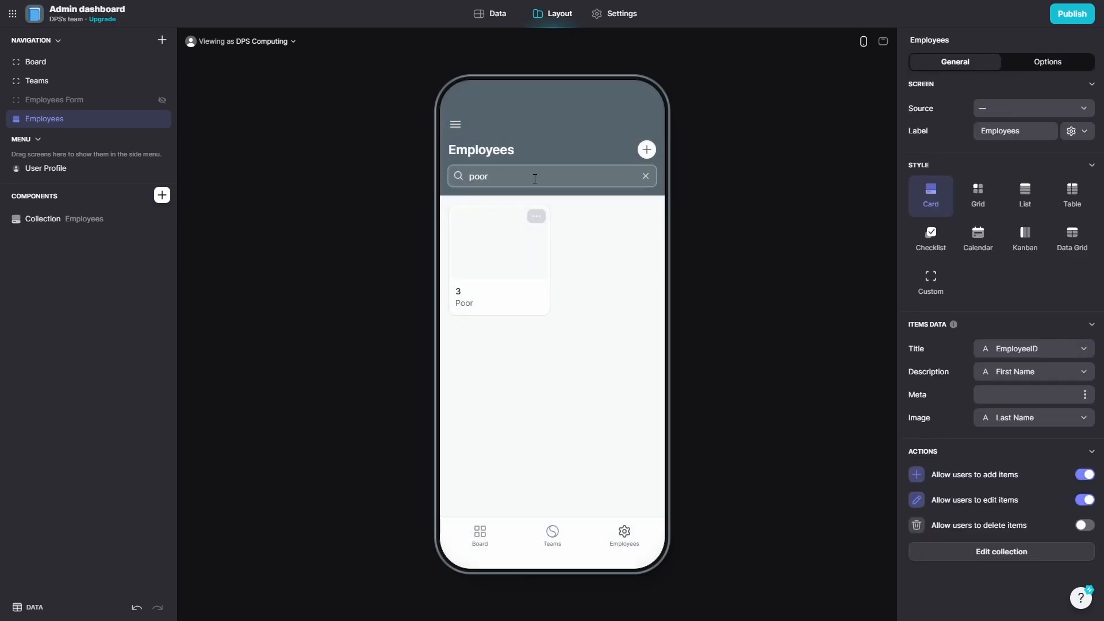
click(488, 270)
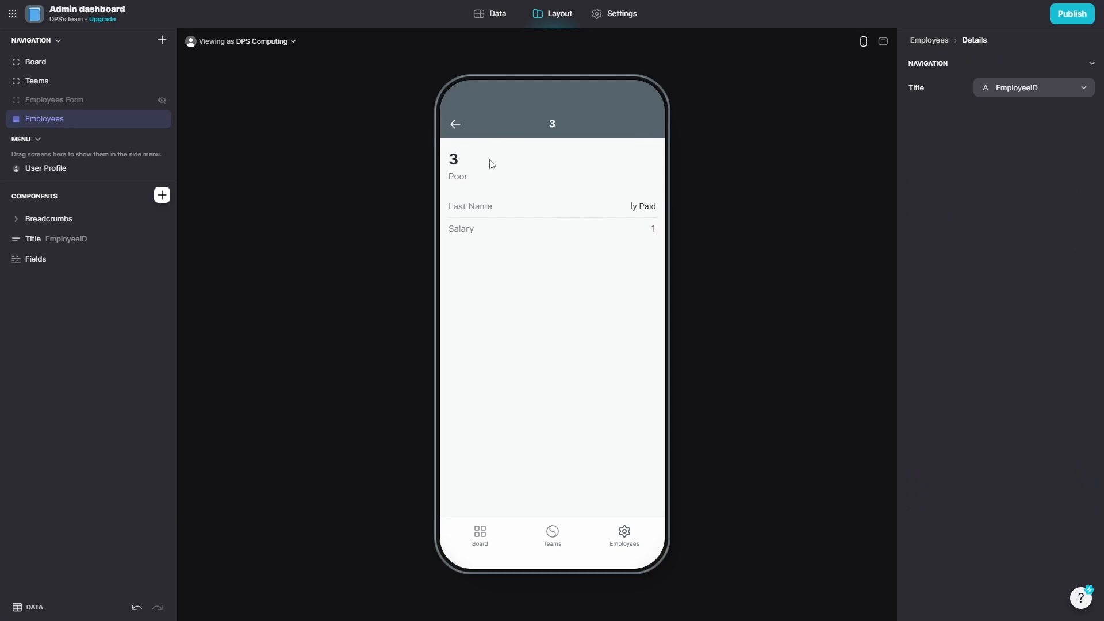
click(455, 125)
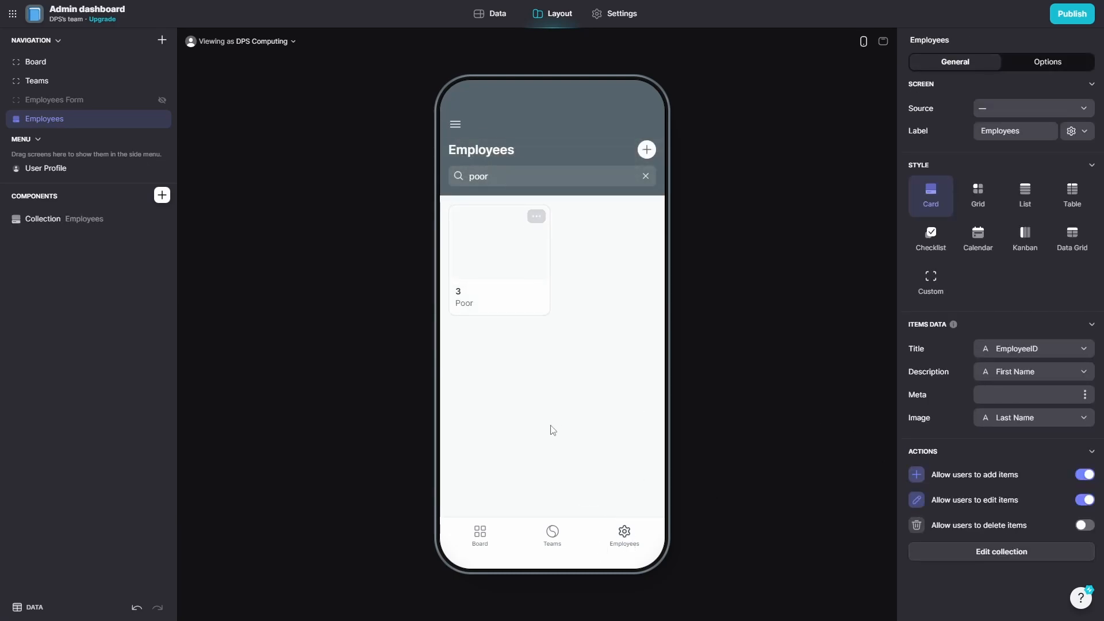
click(38, 170)
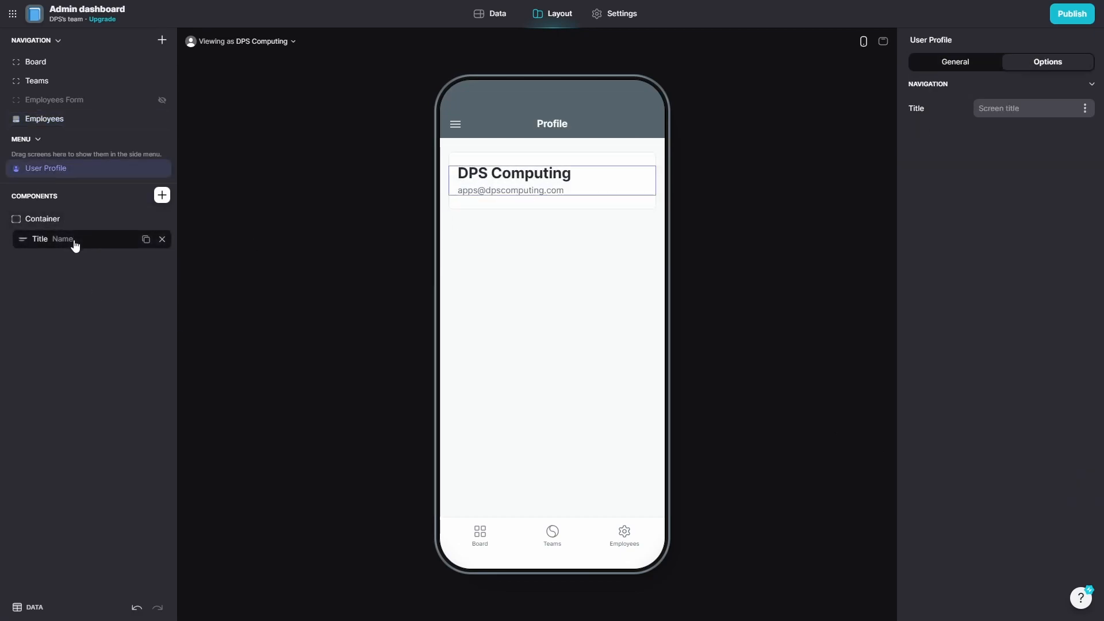
Switch the profile card's container to the 4 columns layout.
click(74, 221)
click(76, 240)
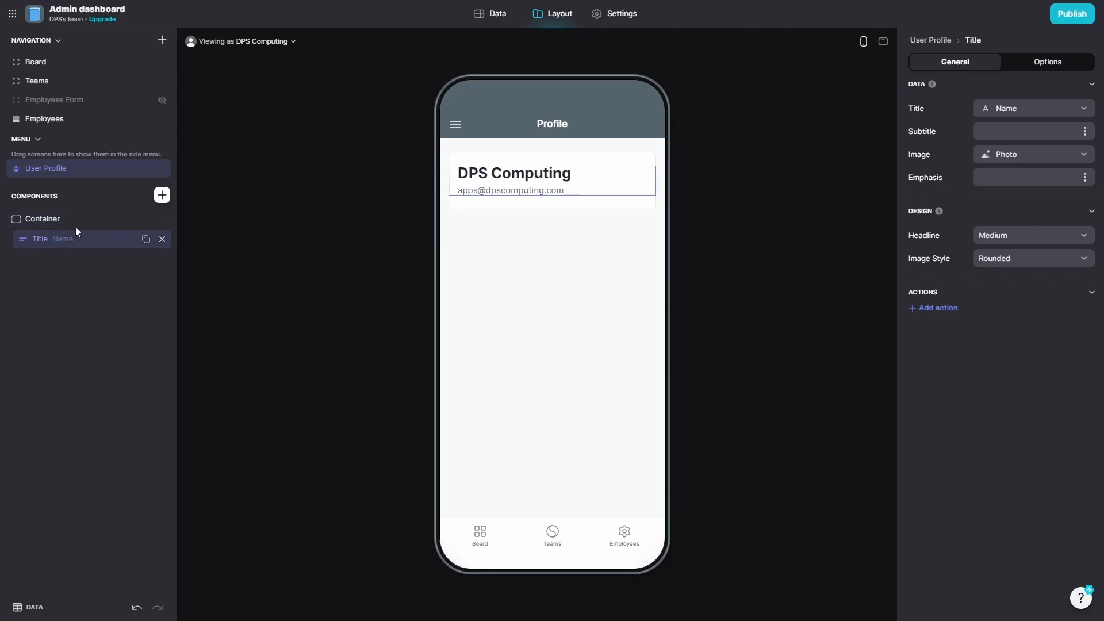
click(75, 222)
click(1048, 62)
click(956, 62)
click(975, 115)
click(943, 122)
click(978, 118)
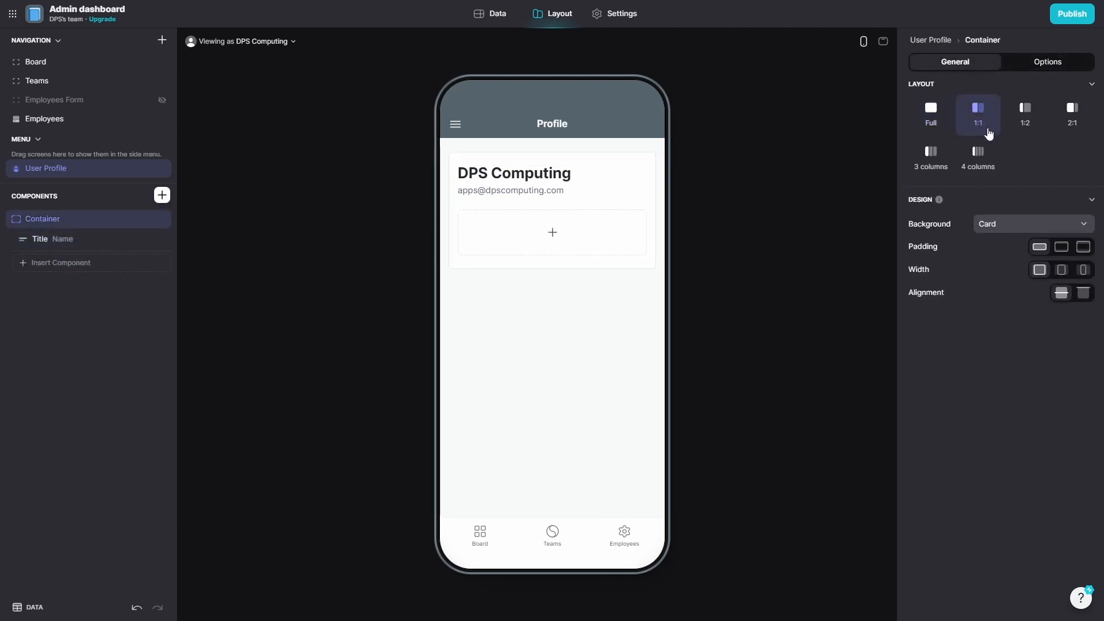
click(979, 158)
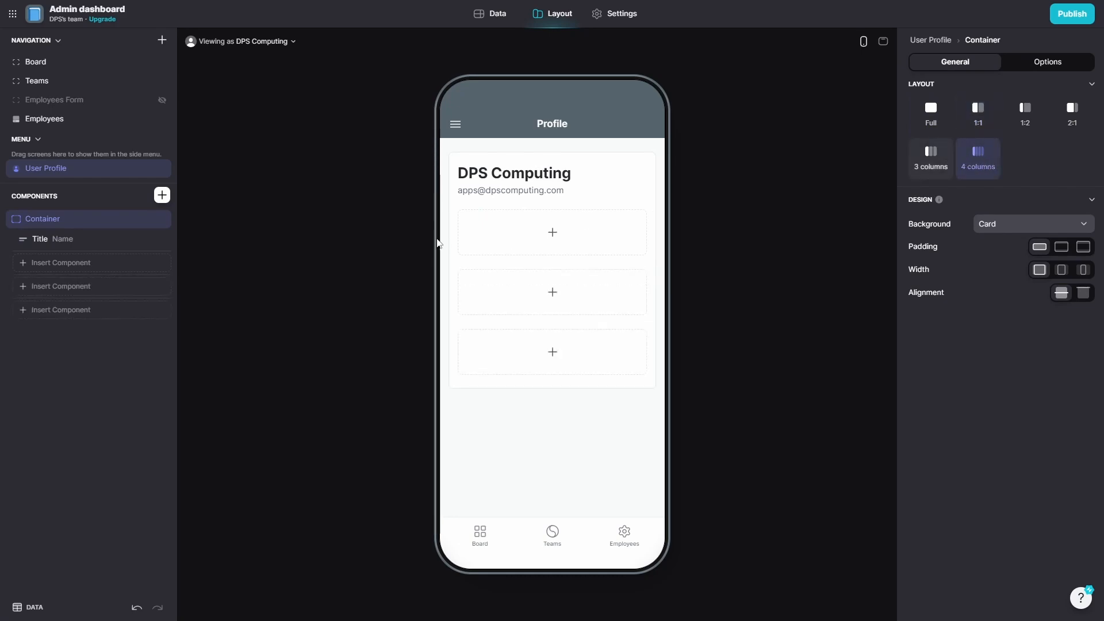
Insert a Separator and a Hint into the empty slots below the title.
click(535, 243)
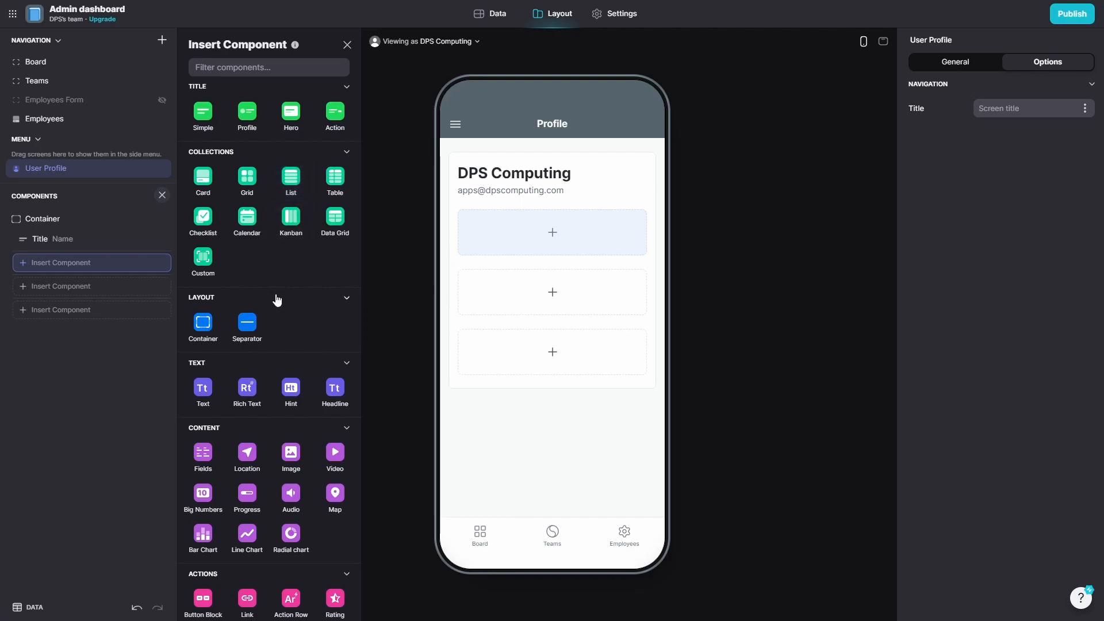
scroll(265, 287, down, 1)
click(248, 270)
click(567, 260)
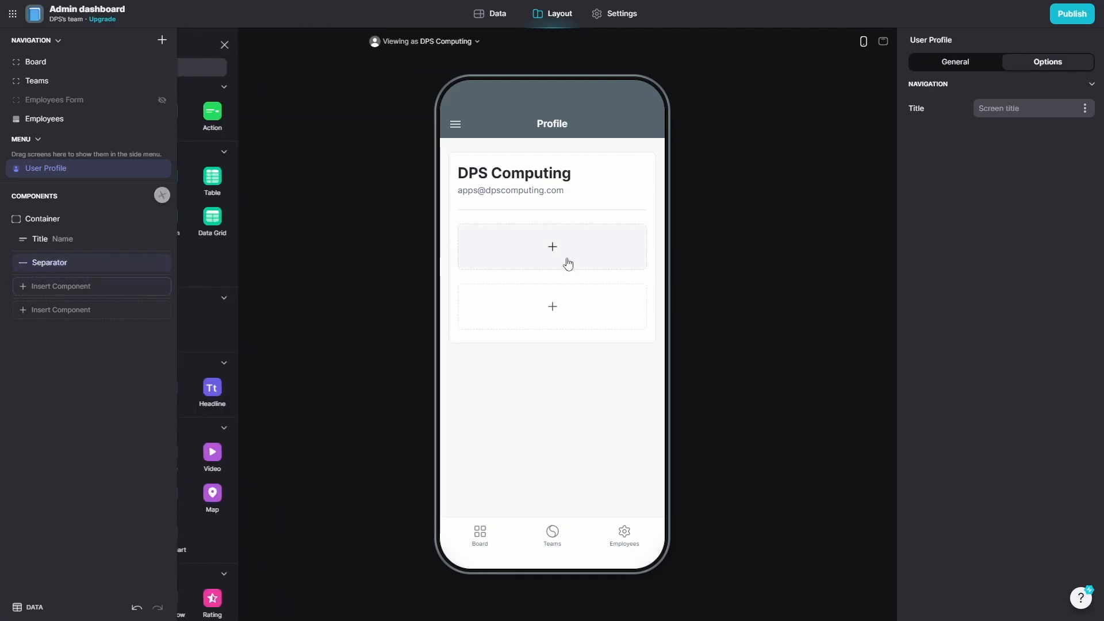
scroll(236, 417, down, 1)
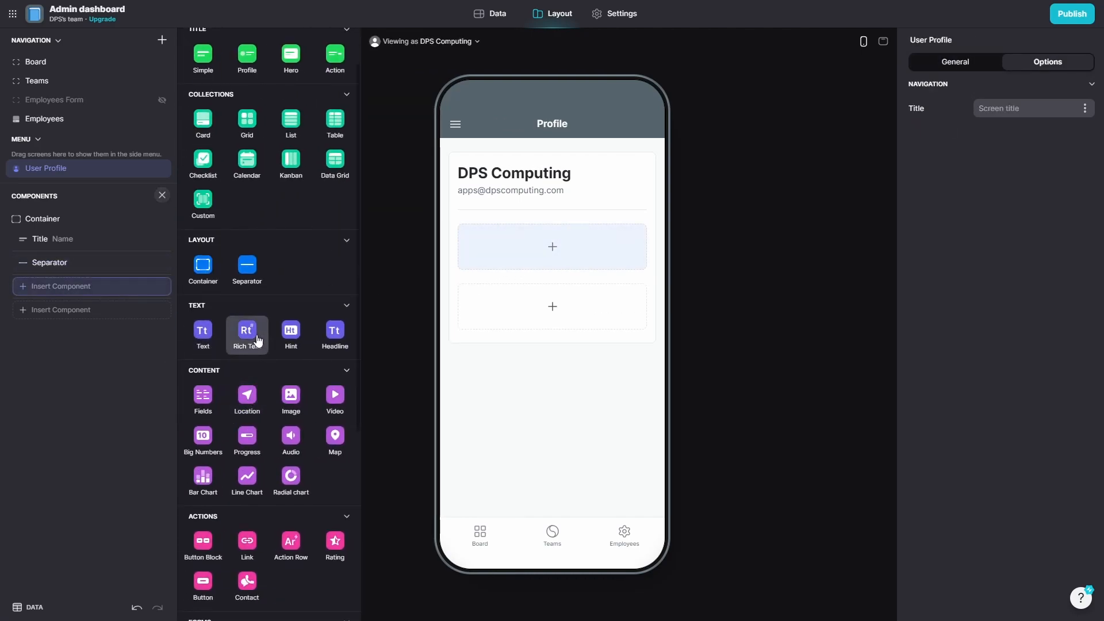
click(291, 335)
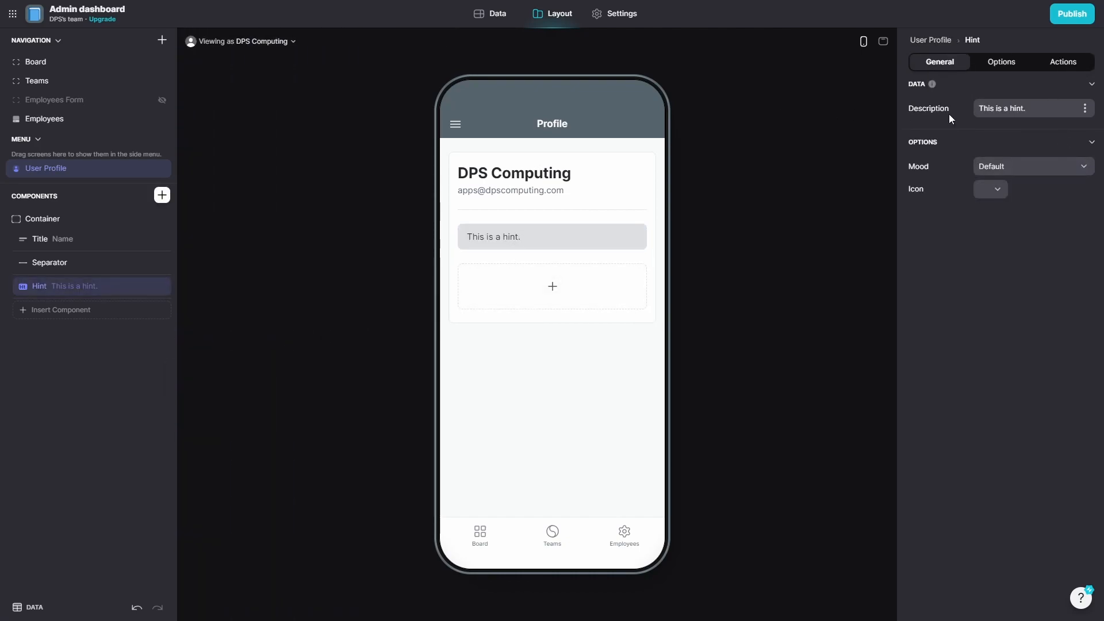
Make the hint read 'Gide is a pretty coool app. Just like this one!' with Success mood and two-people icon.
drag(1032, 109, 892, 91)
text(G)
key(BackSpace)
text(Gide is a pretty coool app)
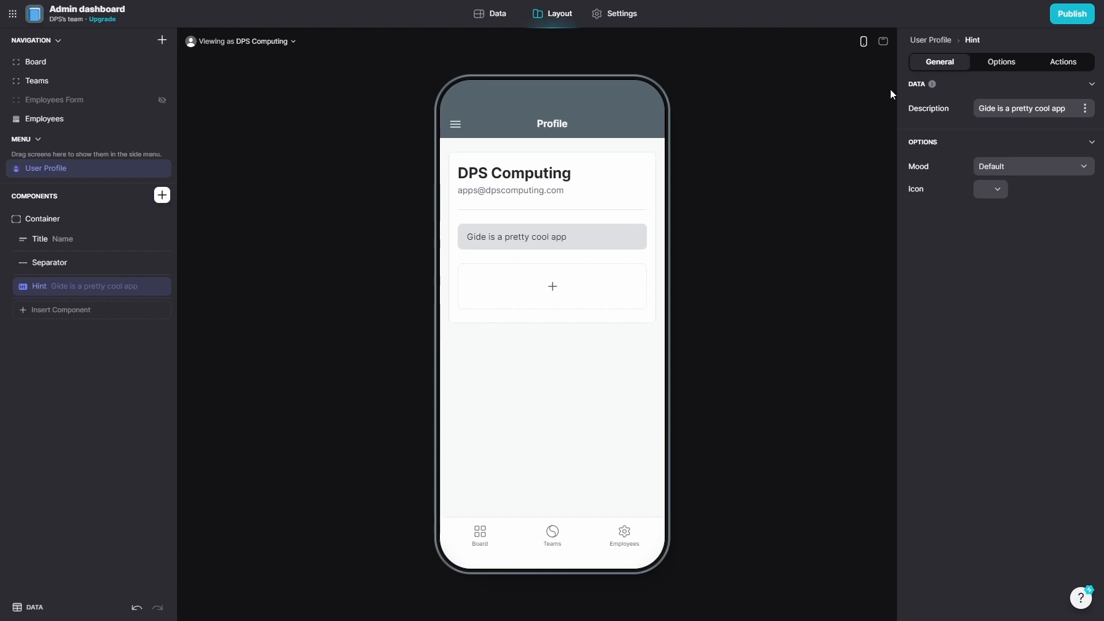
text(. Just like this one!)
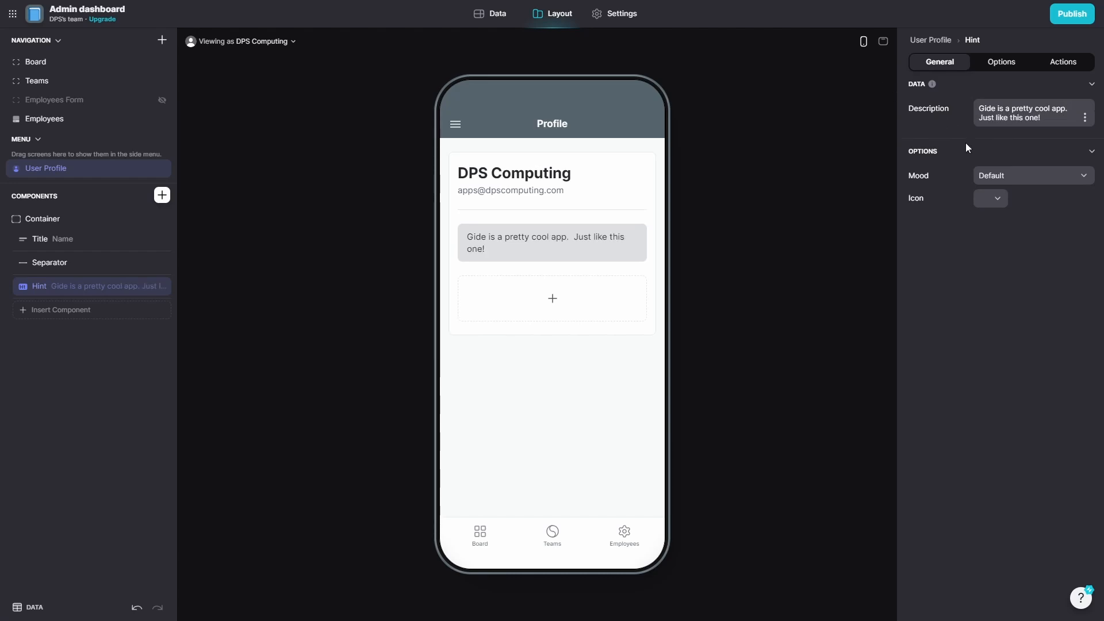
click(1013, 179)
click(1004, 257)
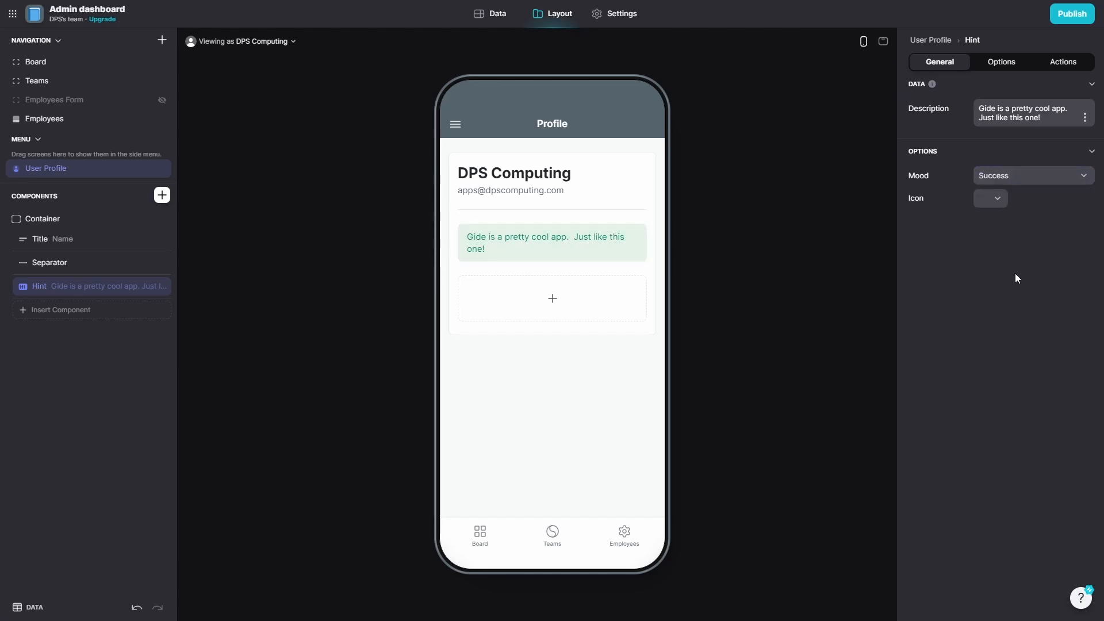
click(990, 201)
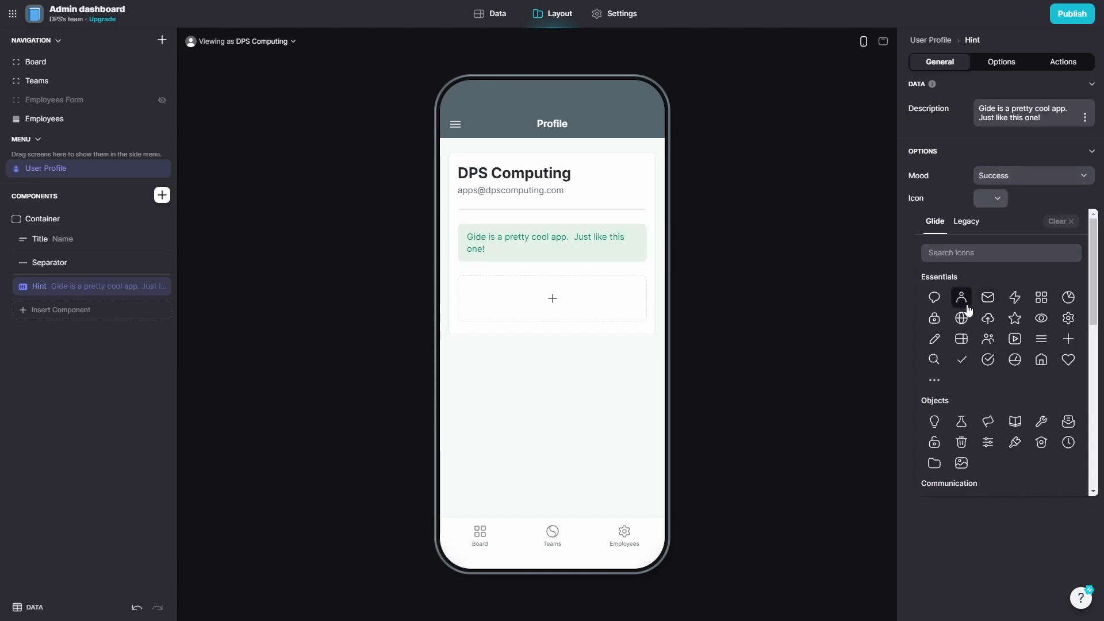
click(988, 339)
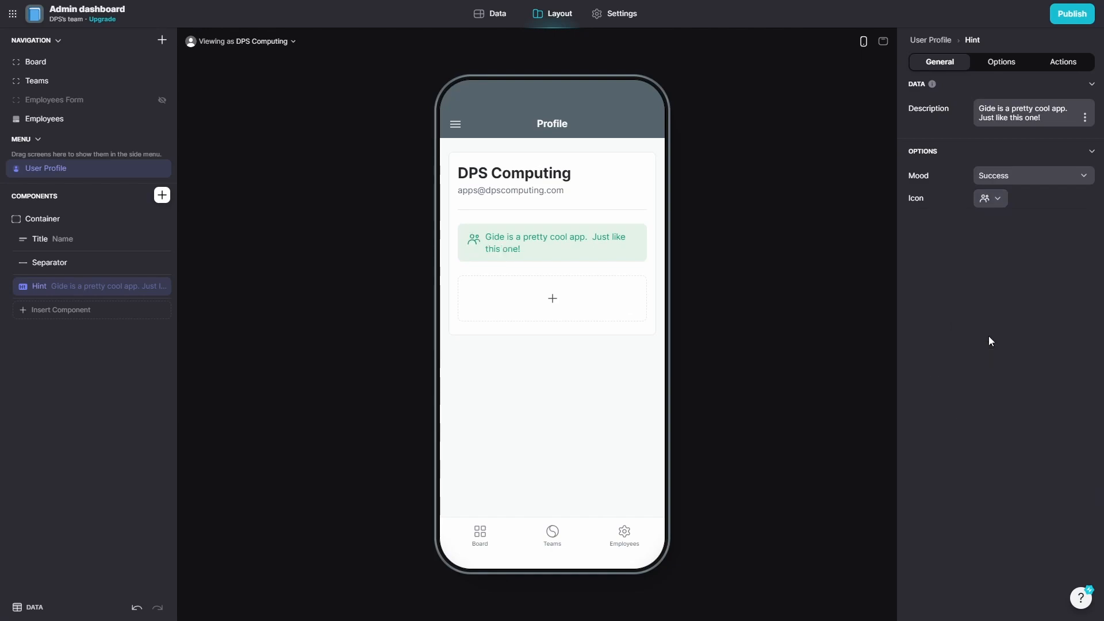
Return the preview to the Employees screen.
click(670, 337)
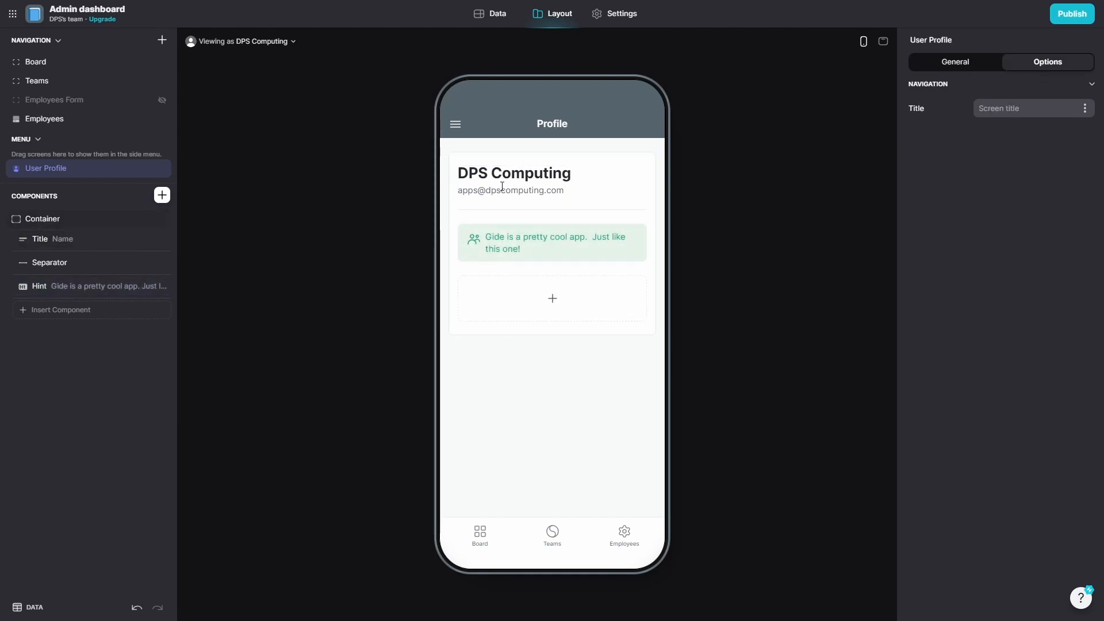
click(457, 125)
click(552, 535)
click(624, 535)
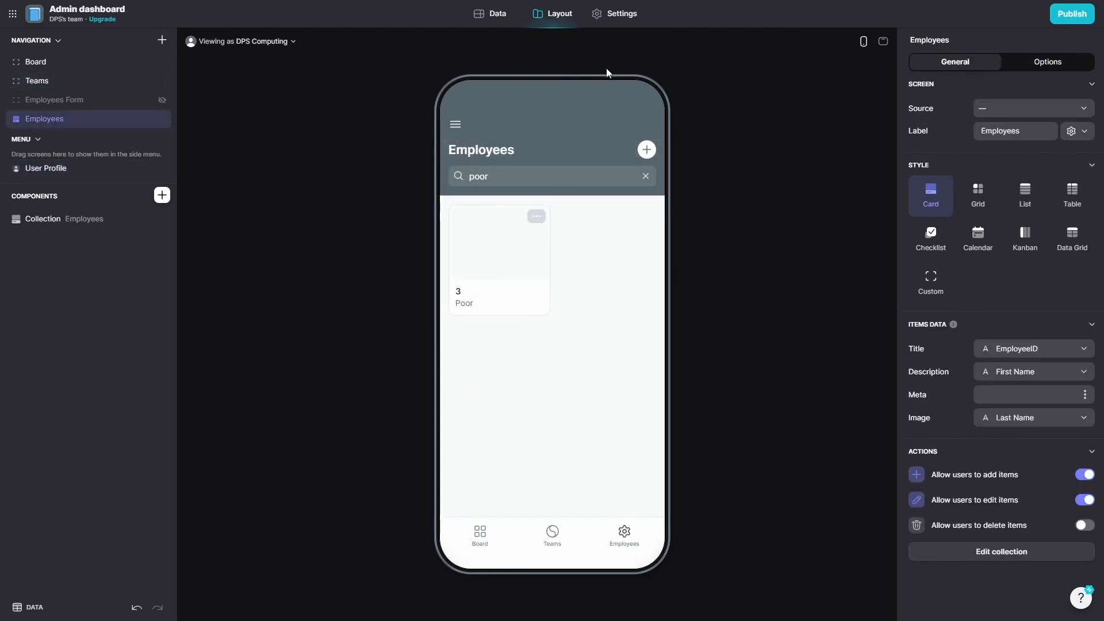
Rename the app 'DPS Computing Admin' and make the menu show its Title.
click(617, 13)
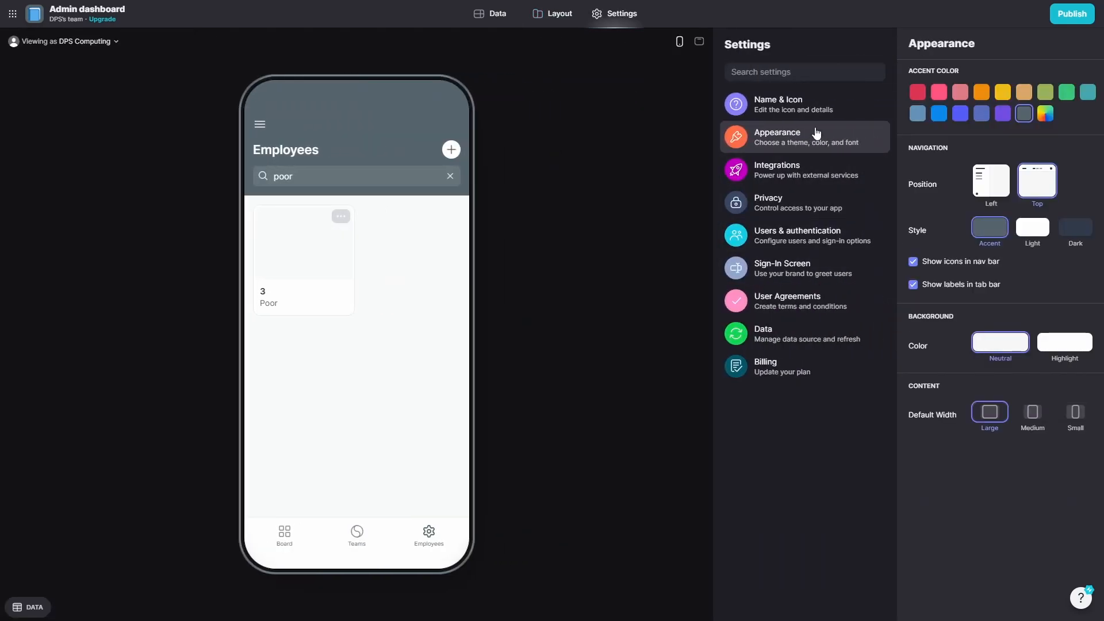
click(814, 106)
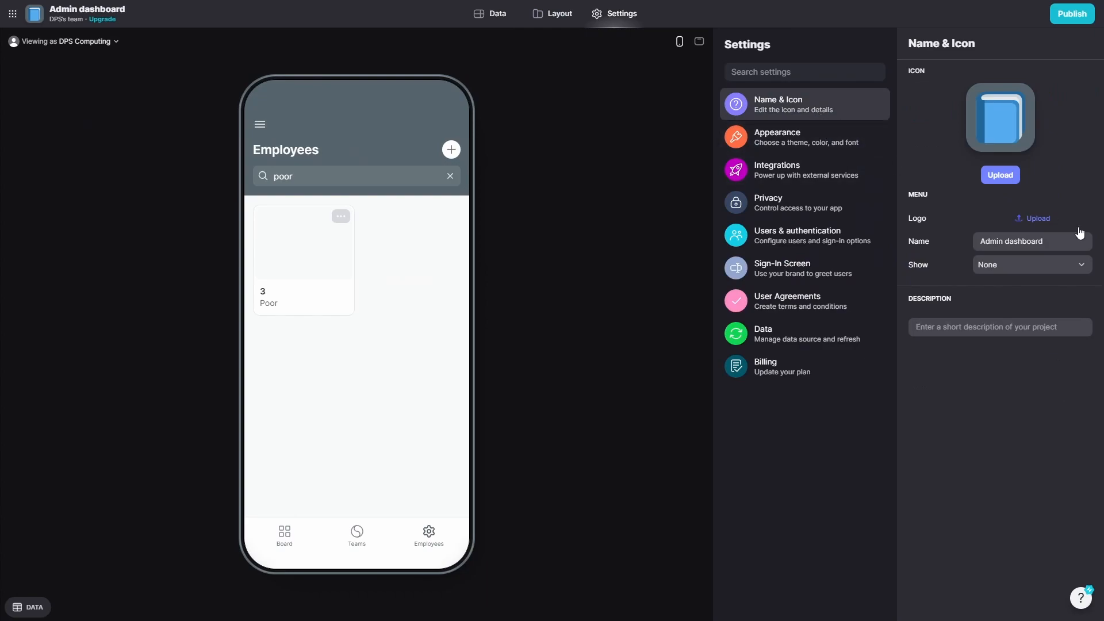
click(1044, 241)
text(DPS Computing Admin)
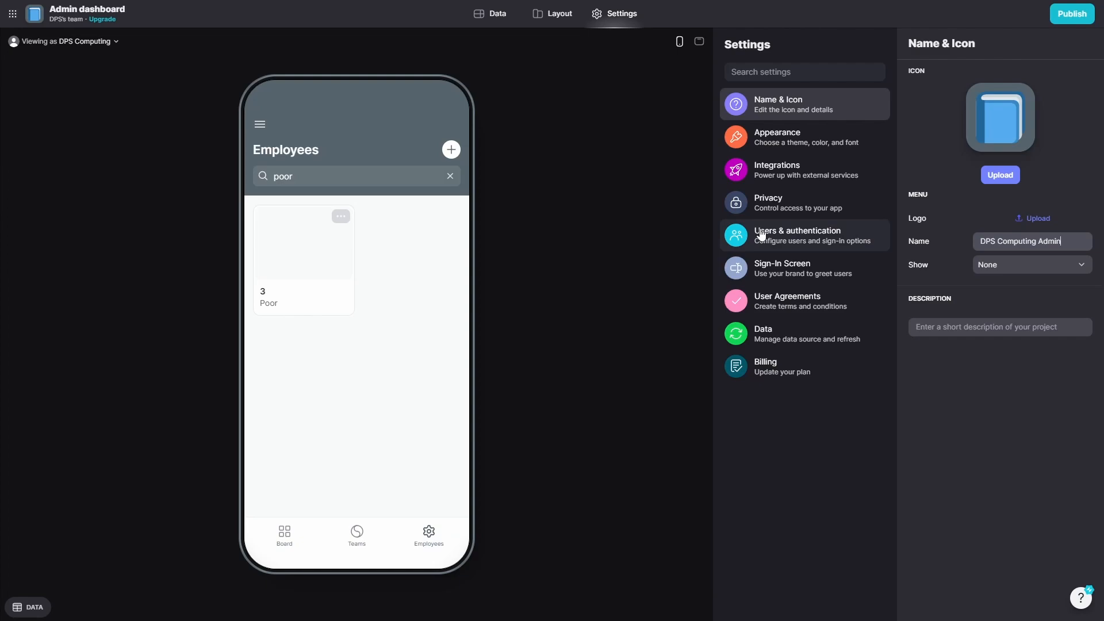
click(1011, 270)
click(998, 303)
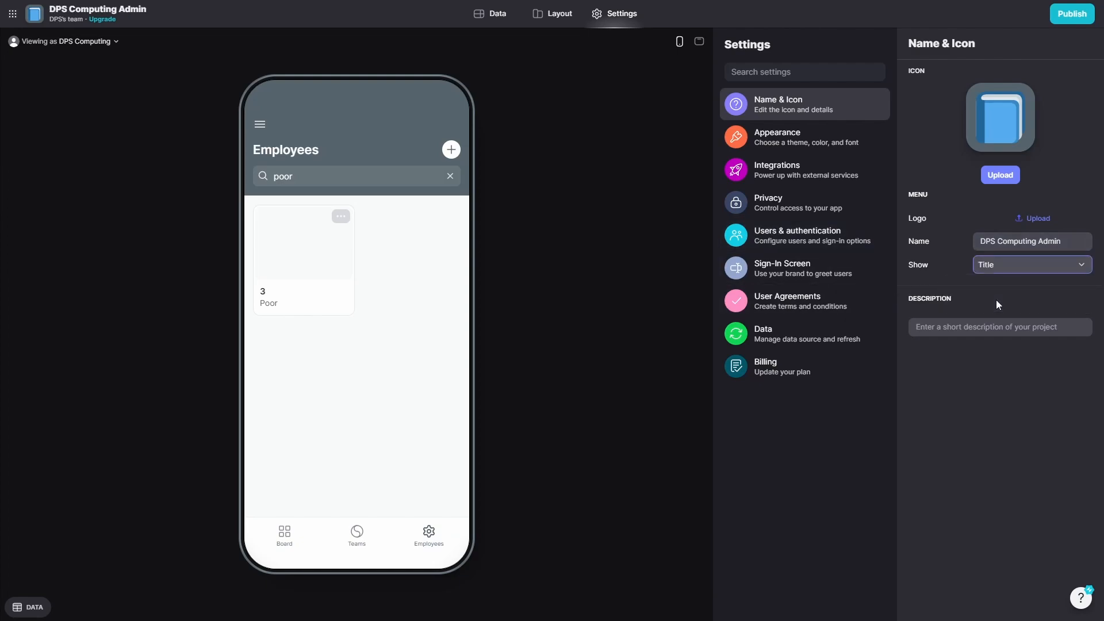
Write an app description about managing teams, employees and projects.
click(987, 328)
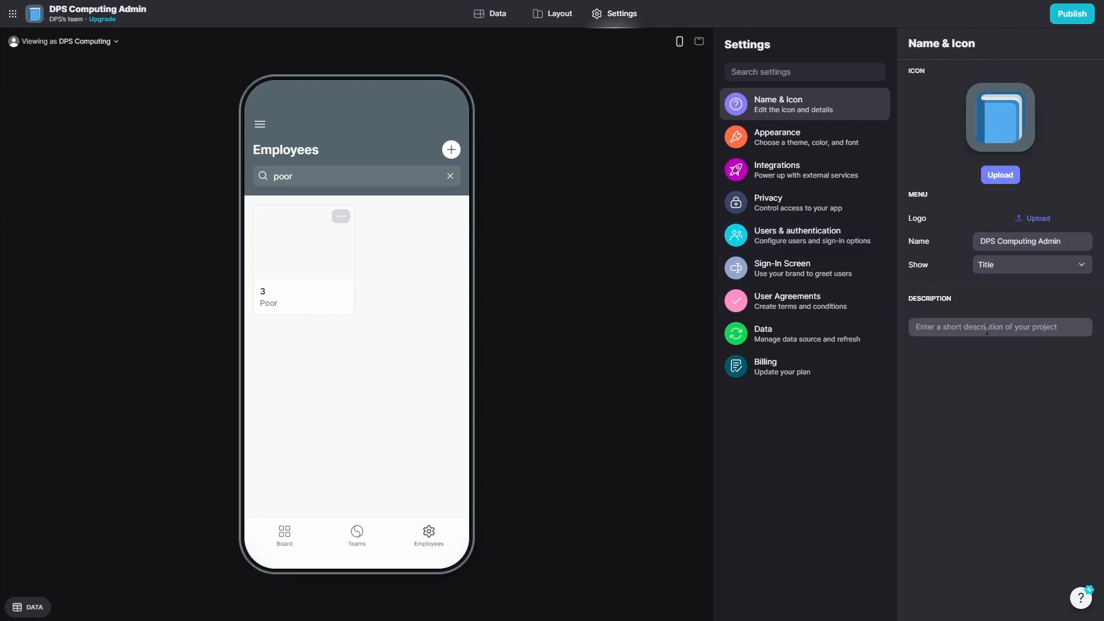
text(Thi)
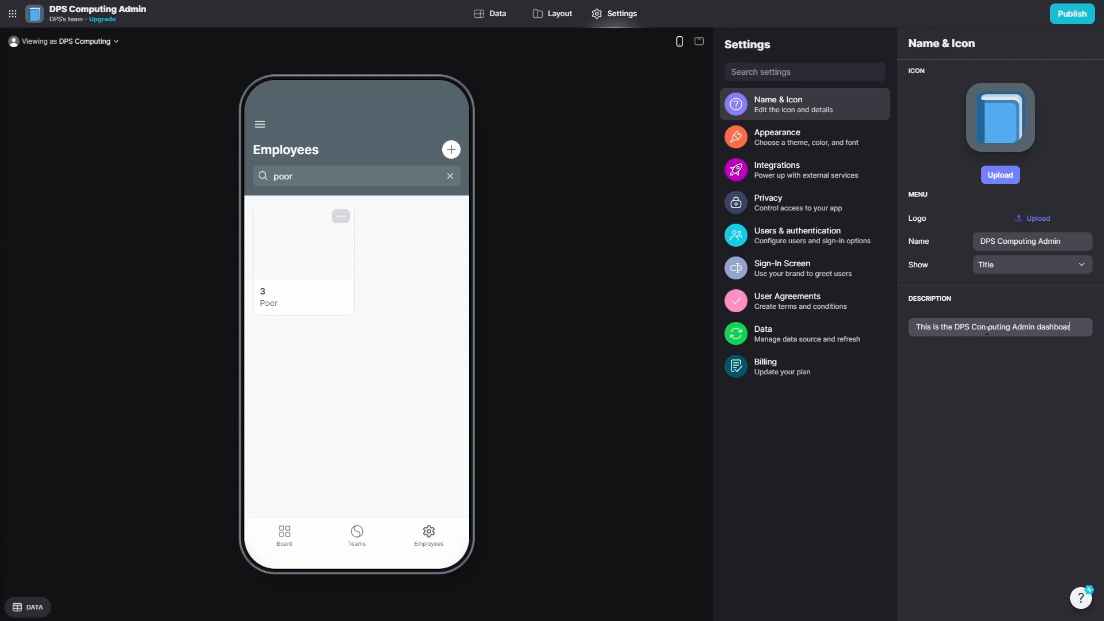
text(manage tea)
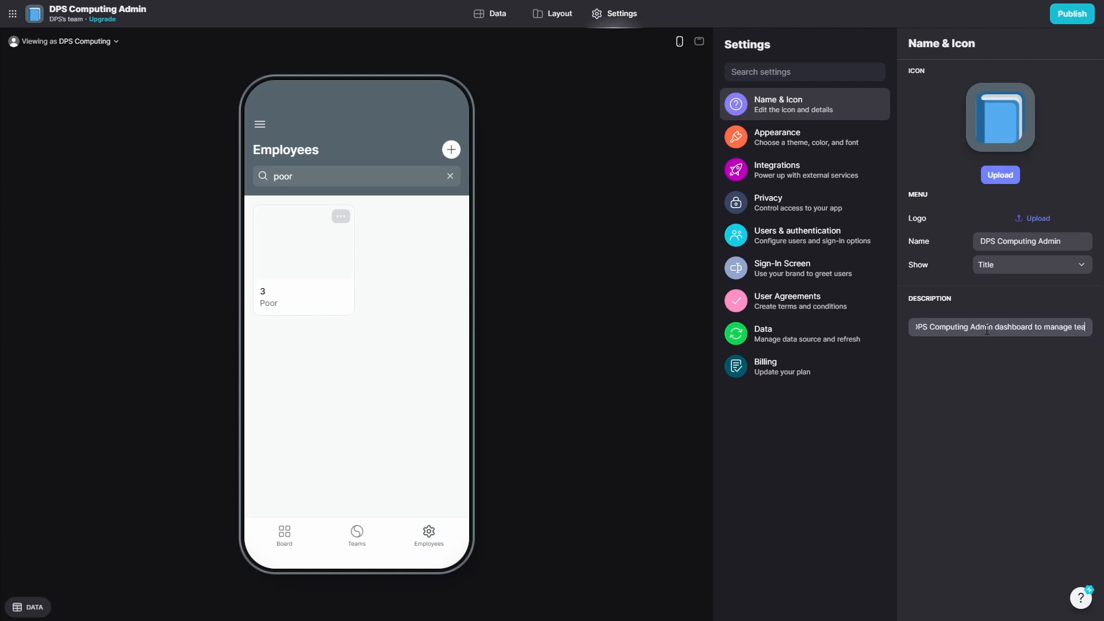
text(ms, employees an)
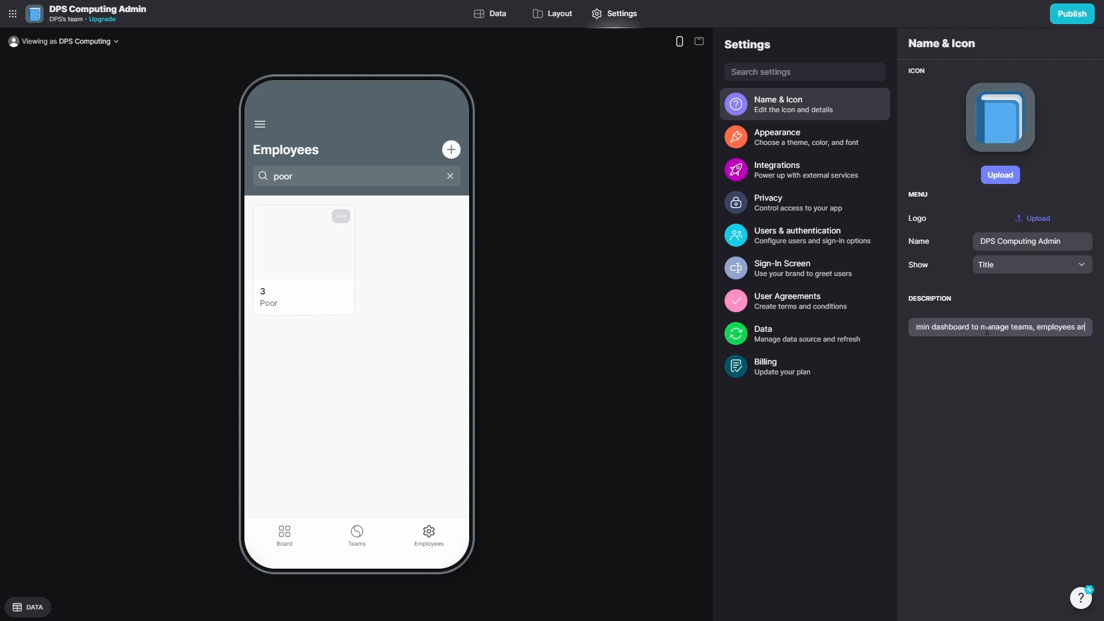
text(d projects)
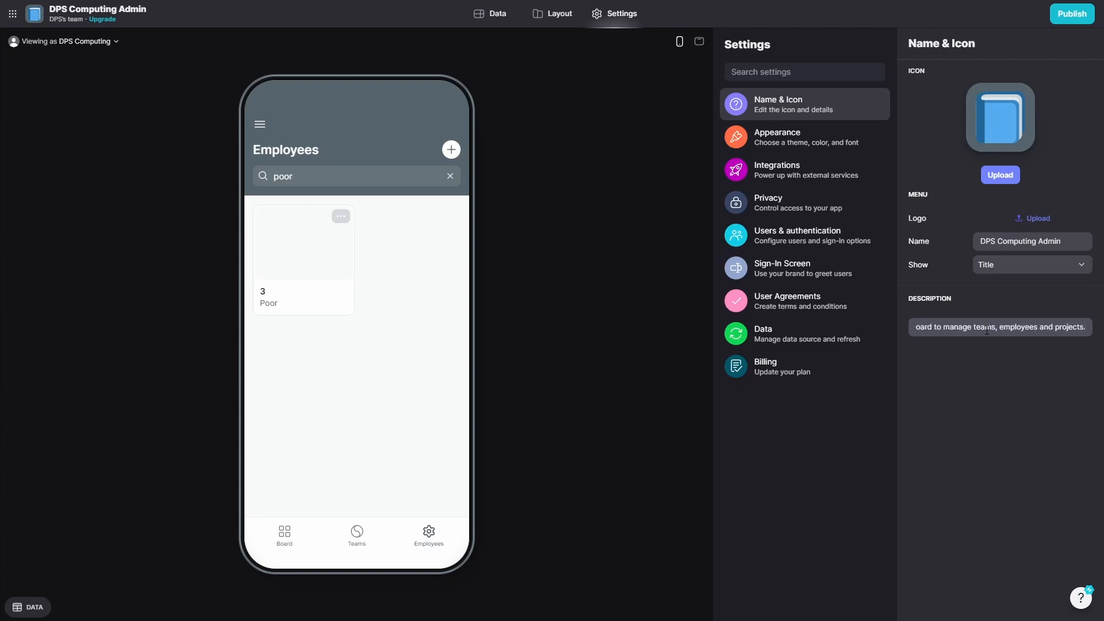
Try several accent colours, settle on green, then view the Integrations settings.
click(814, 152)
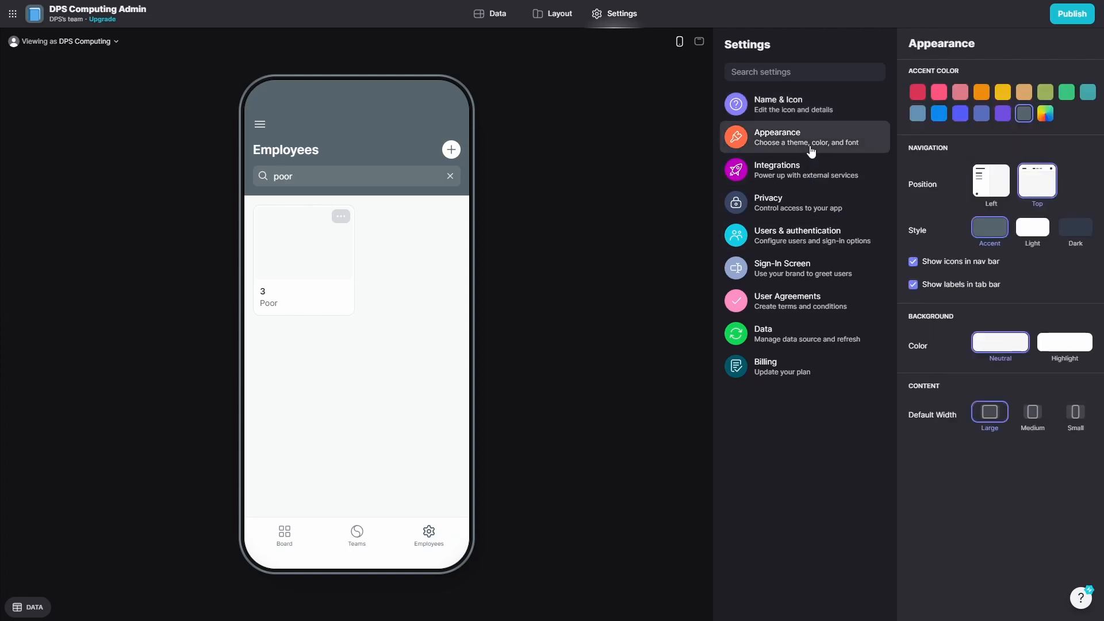
click(1045, 114)
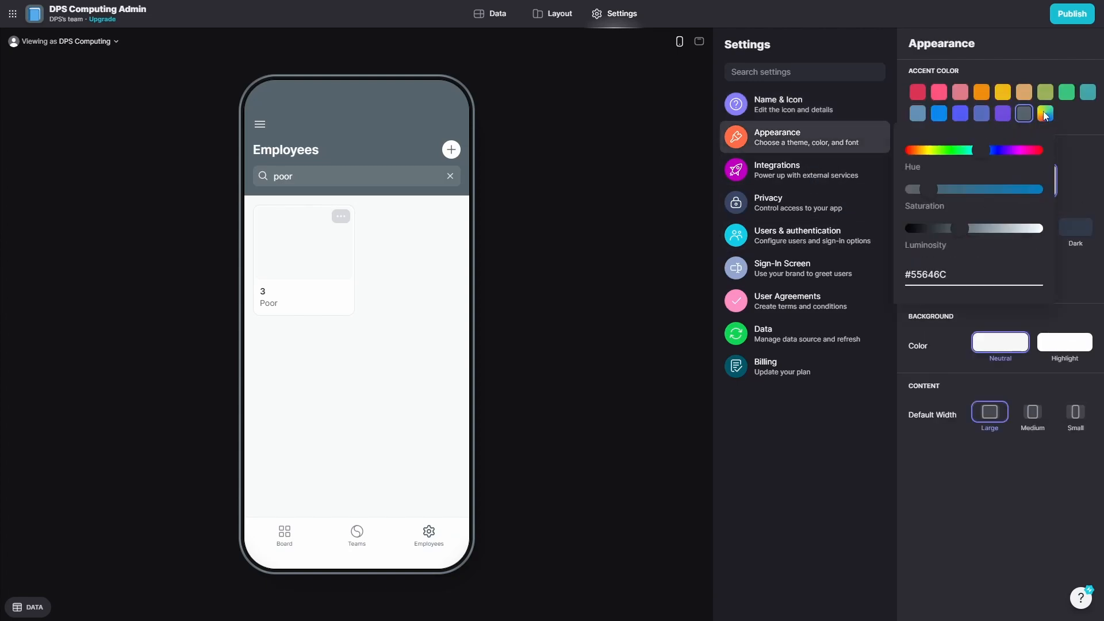
click(917, 93)
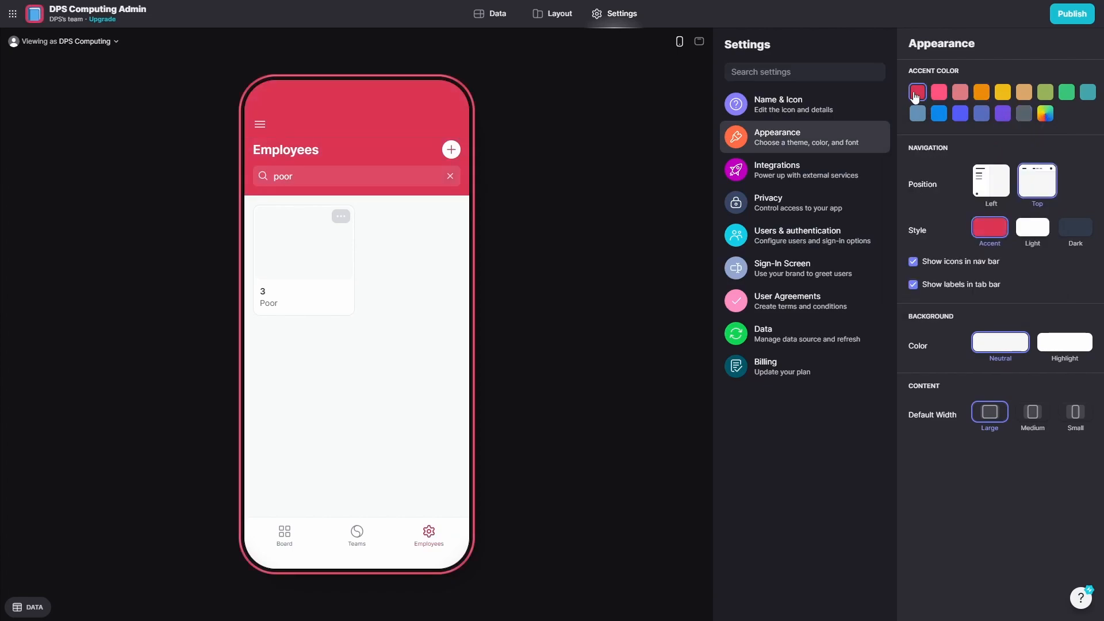
click(939, 93)
click(981, 93)
click(1025, 92)
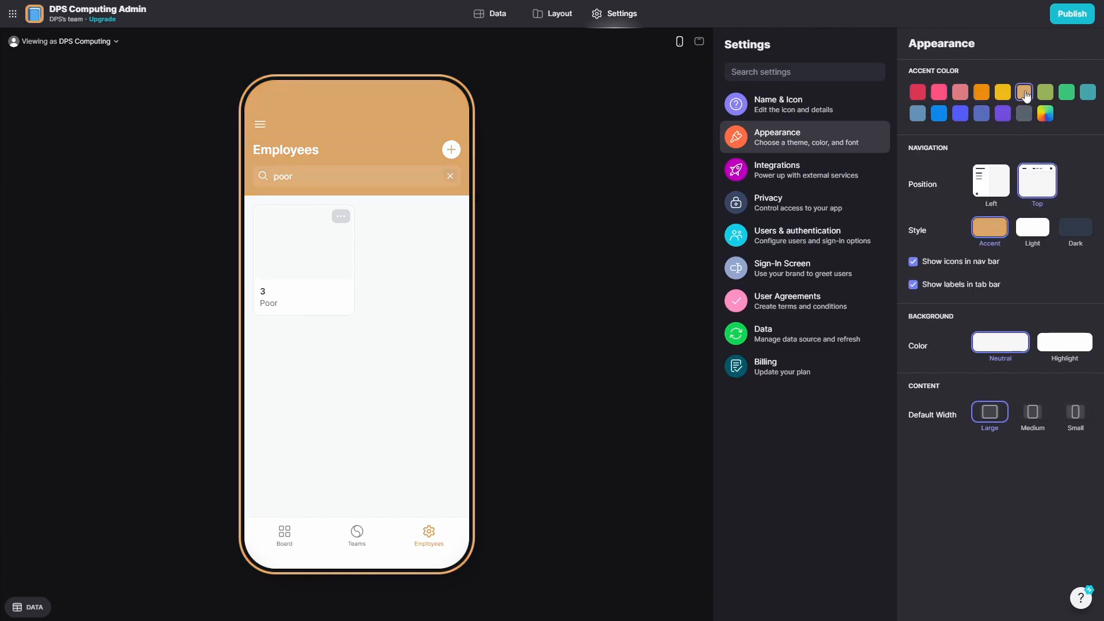
click(1051, 97)
click(1087, 95)
click(1065, 97)
click(797, 172)
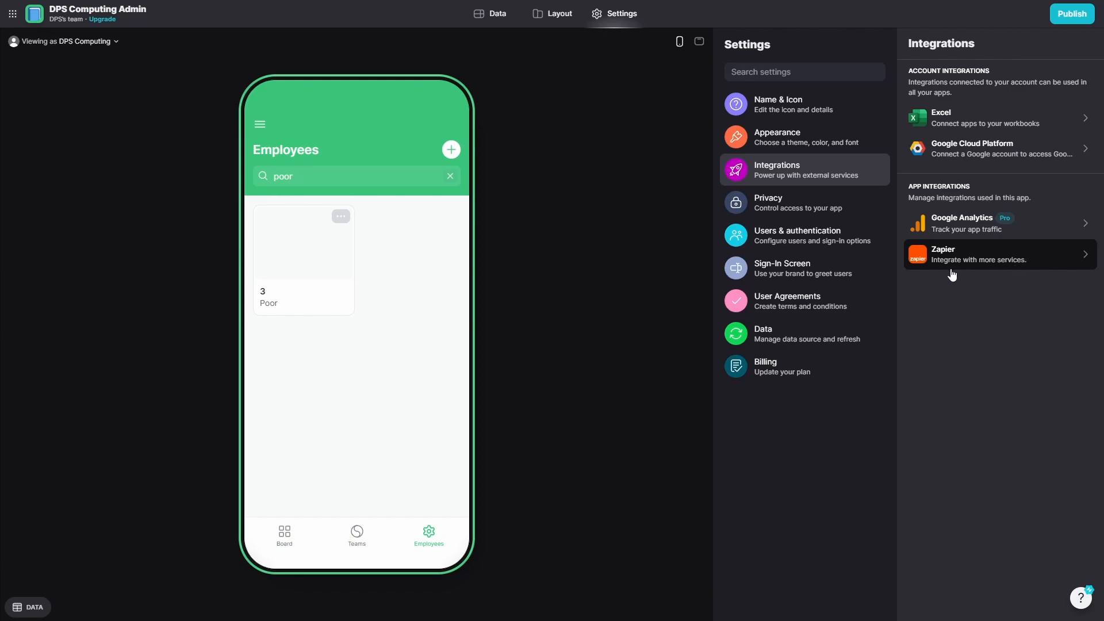
Leave the app's privacy on Private, then view the Users & authentication settings.
click(813, 213)
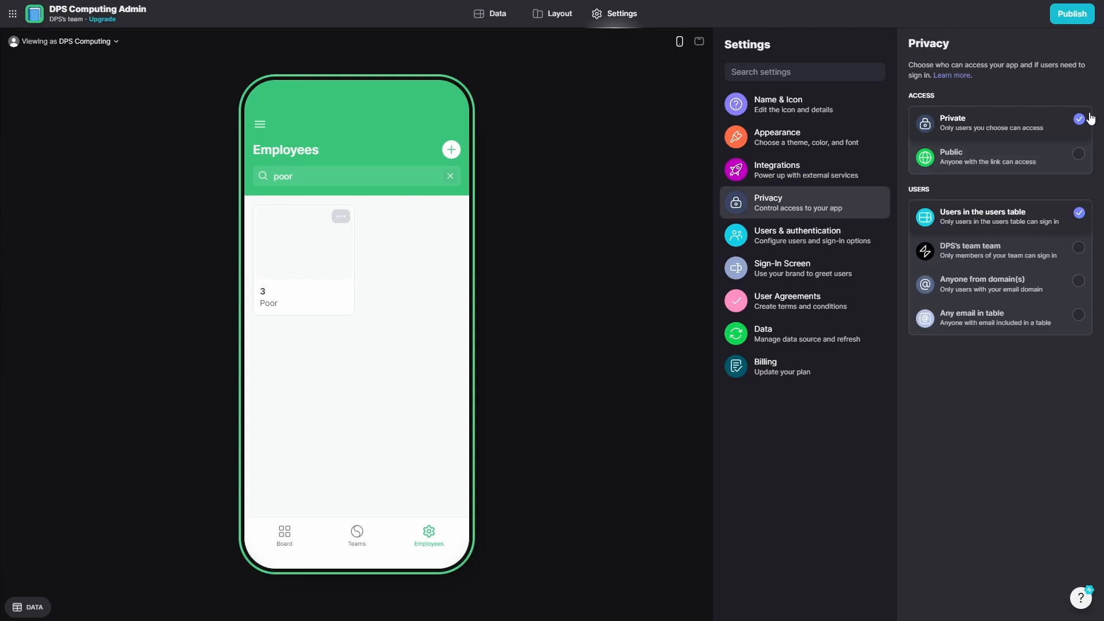
click(1069, 156)
click(1067, 125)
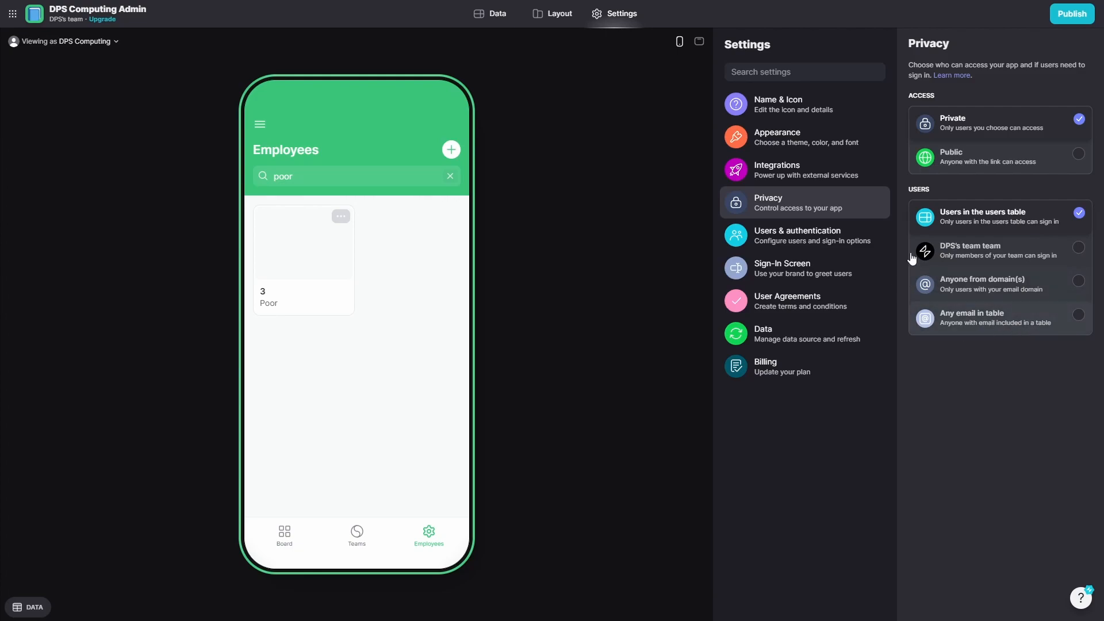
click(850, 243)
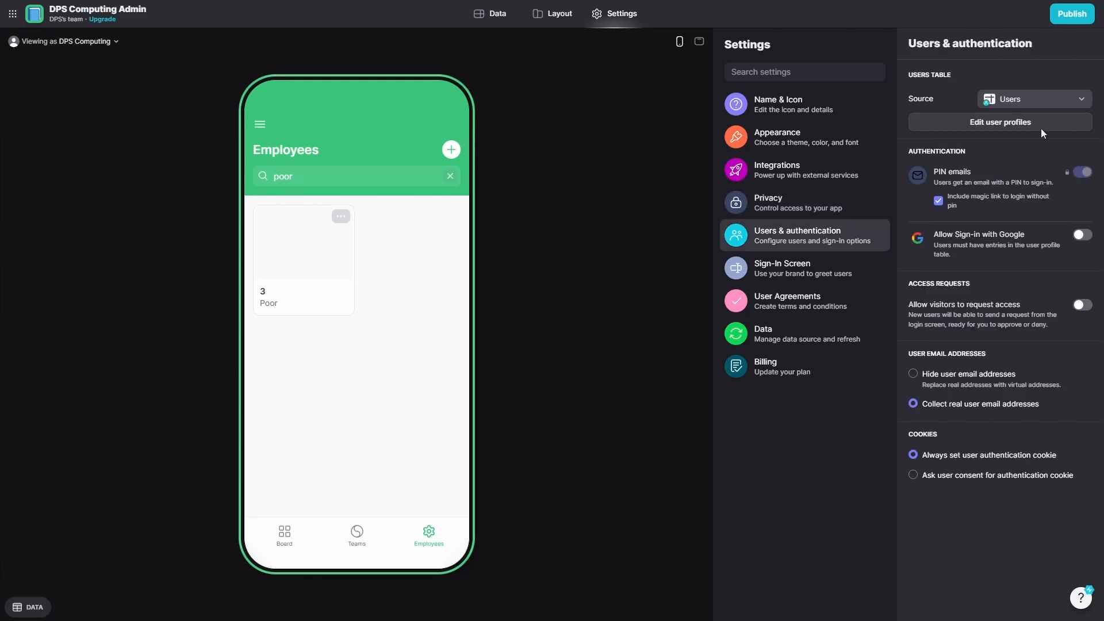
Keep Users as the sign-in source and Google sign-in off, then view Sign-In Screen settings.
click(1062, 102)
click(1061, 103)
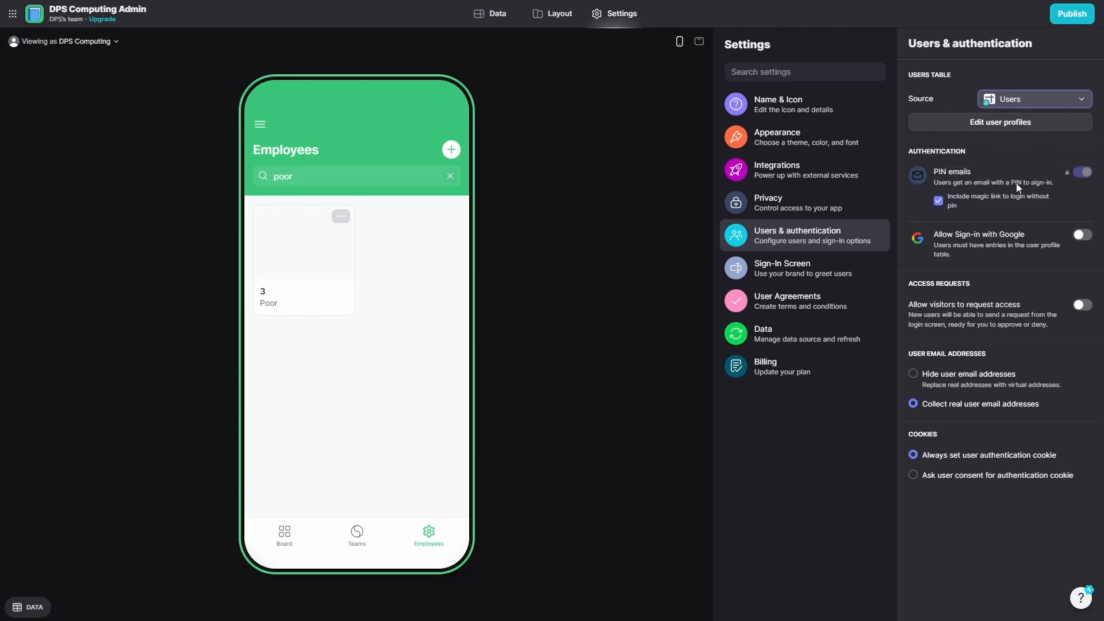
click(1084, 235)
click(1084, 235)
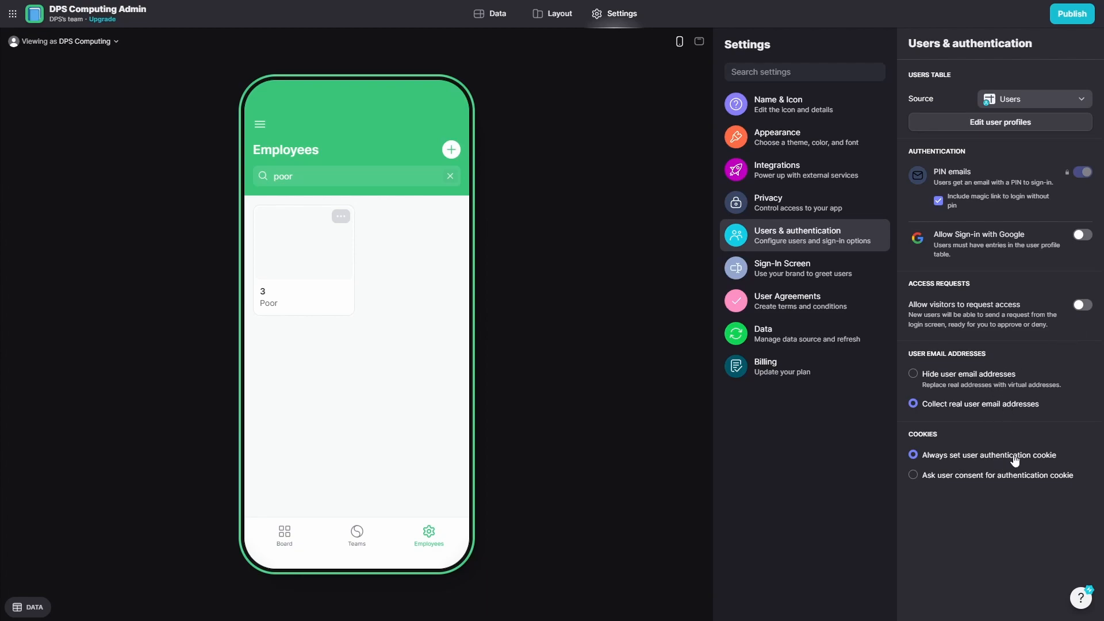
click(815, 279)
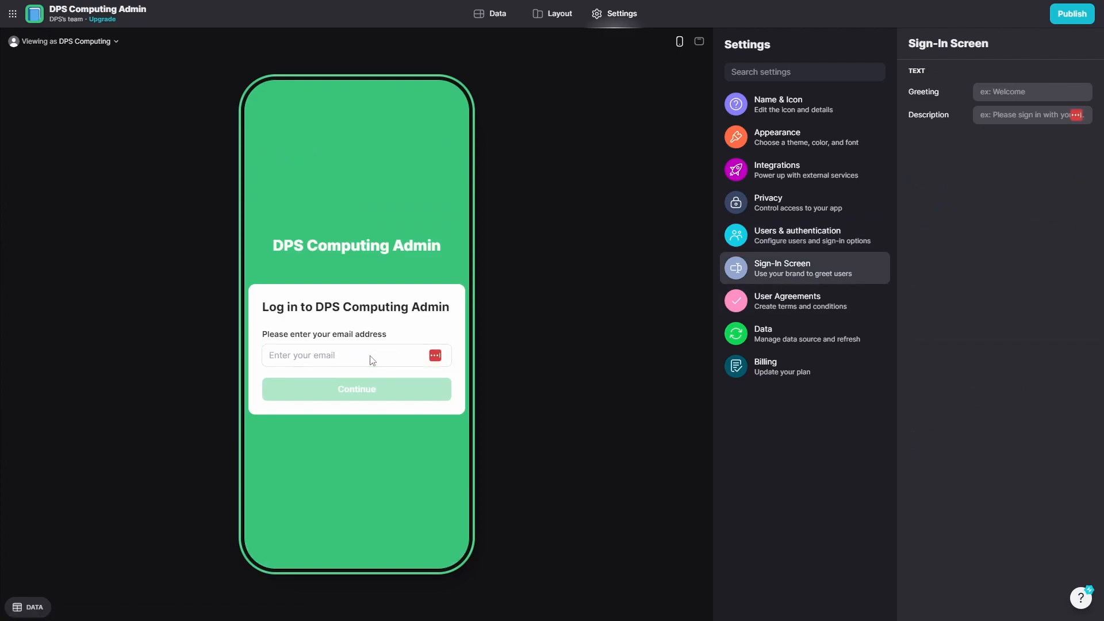
Set the sign-in greeting 'Greetings DPSian' and description 'Please sign in with your fabulous account'.
drag(318, 241, 422, 305)
click(423, 306)
click(1024, 91)
text(Greetings DPSian)
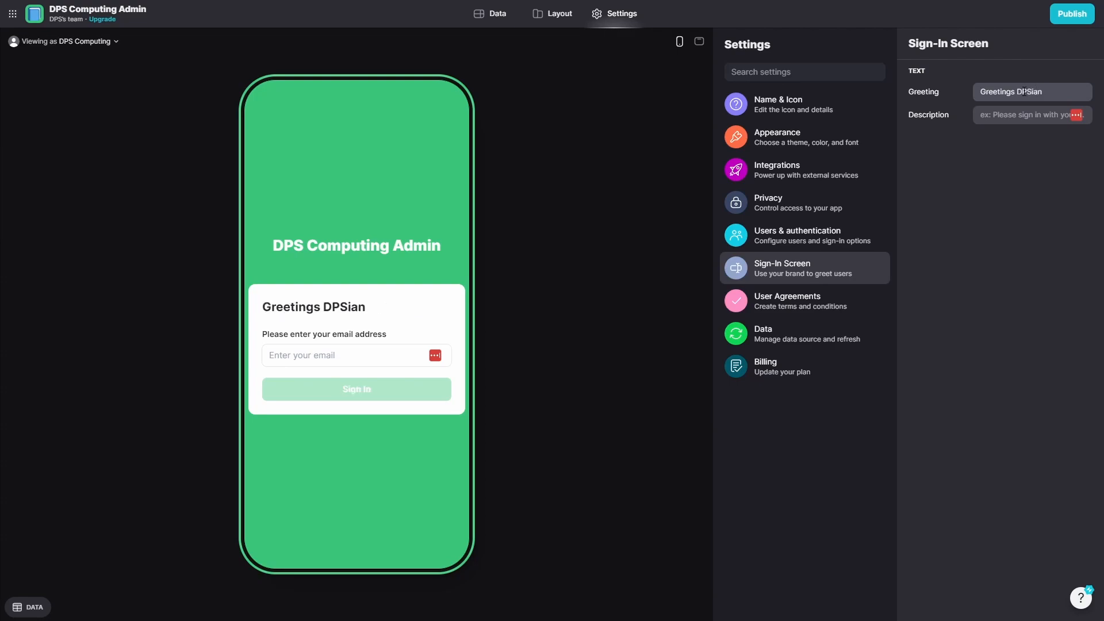
click(1036, 116)
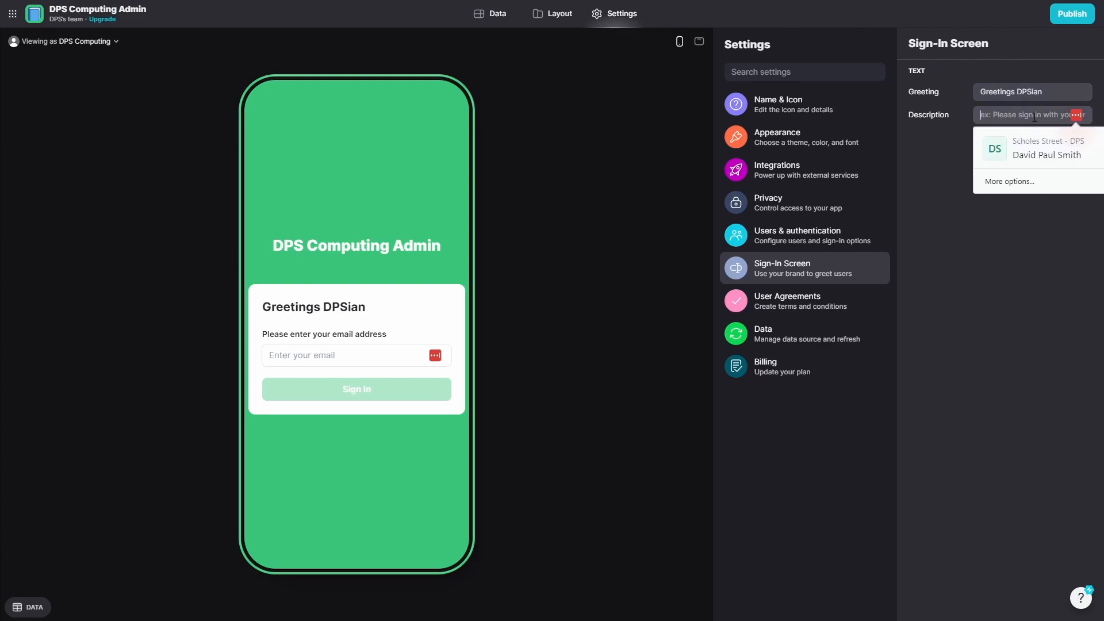
text(Please sign in with y)
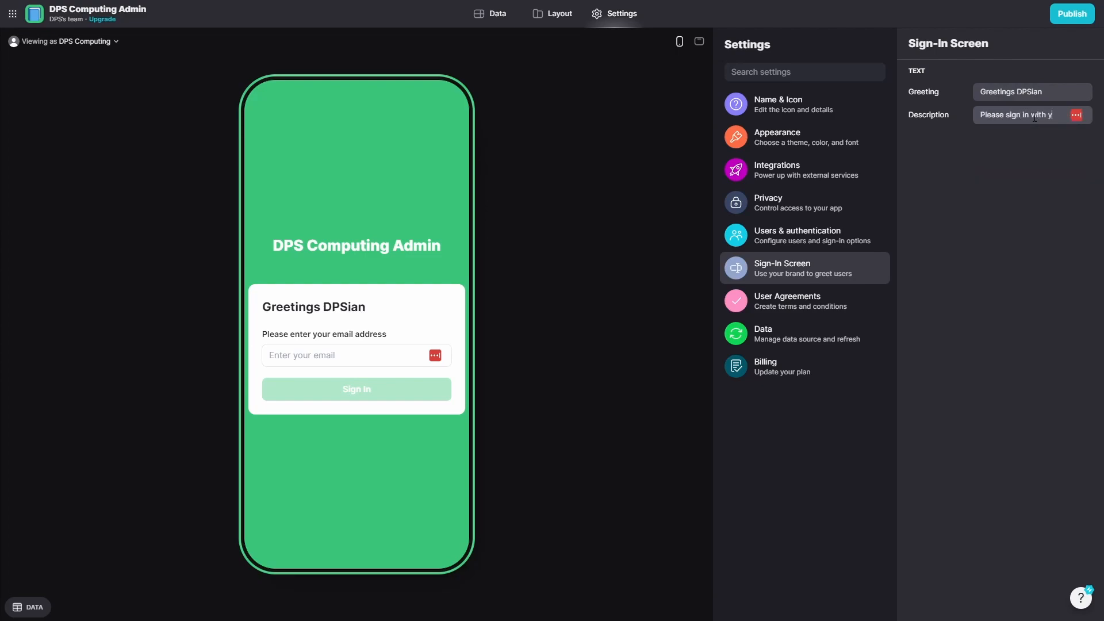
text(our fabulous account)
click(1036, 243)
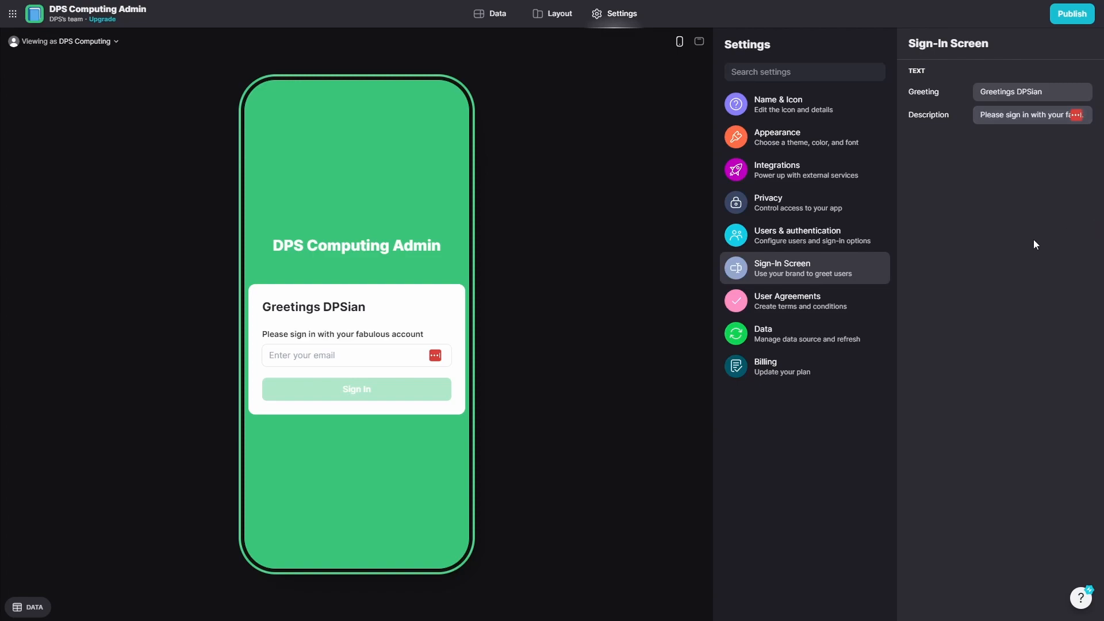
click(852, 296)
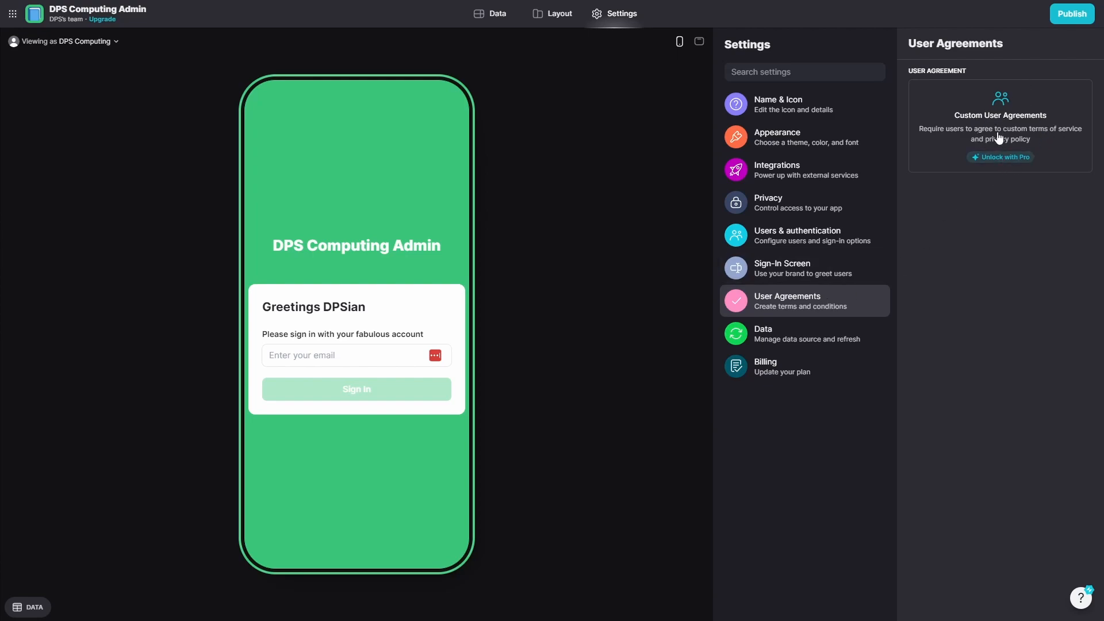
Browse the Data, User Agreements and Billing plan settings, ending on Name & Icon.
click(832, 330)
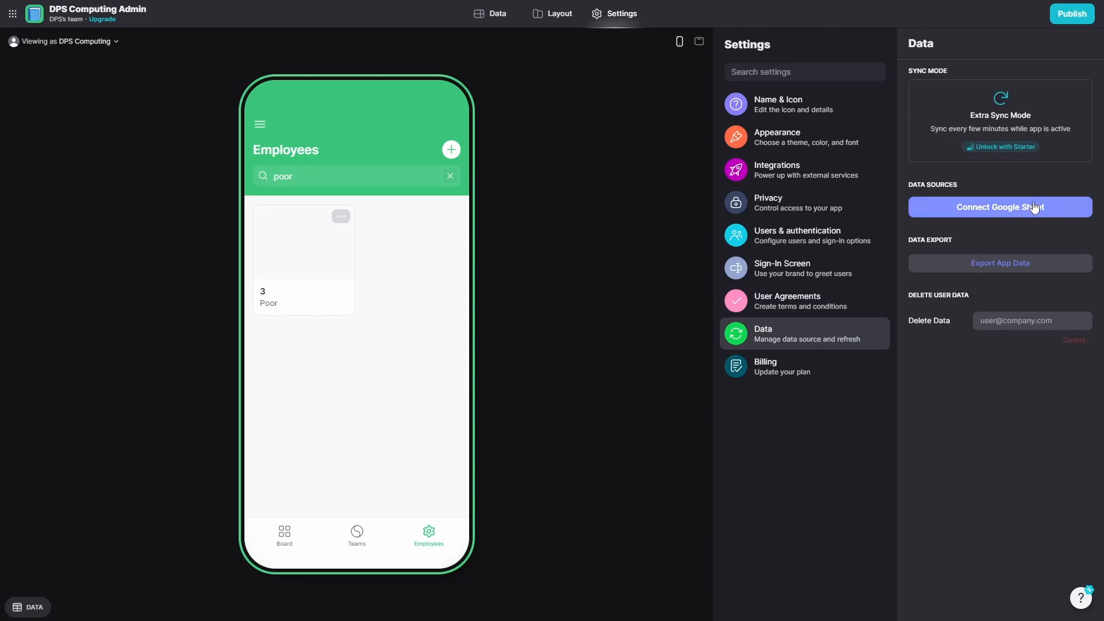
click(874, 296)
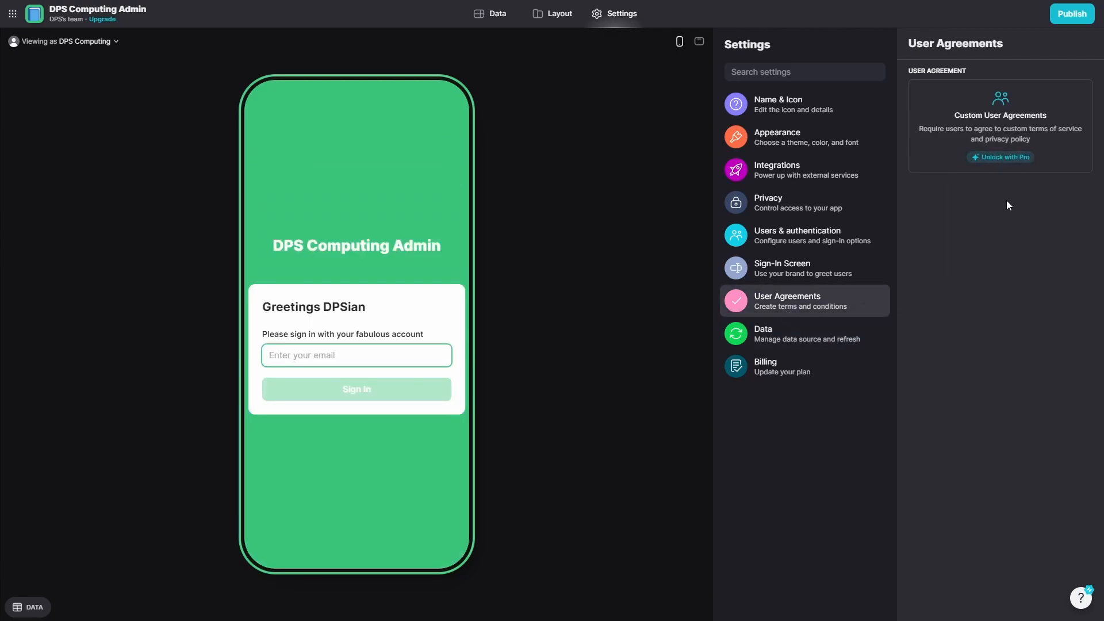
click(832, 345)
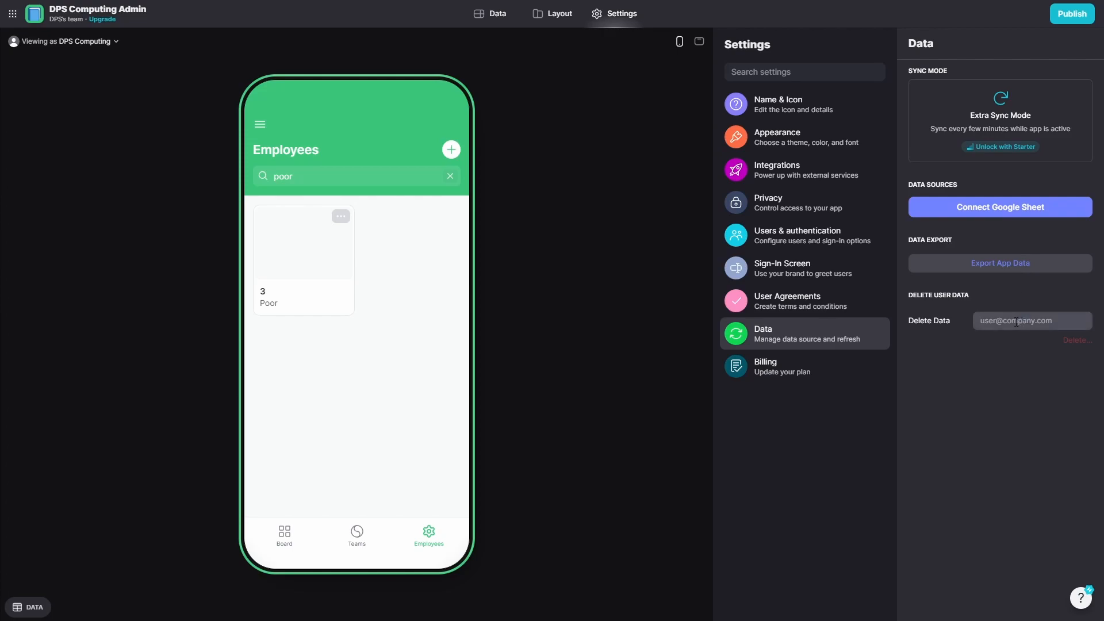
click(770, 366)
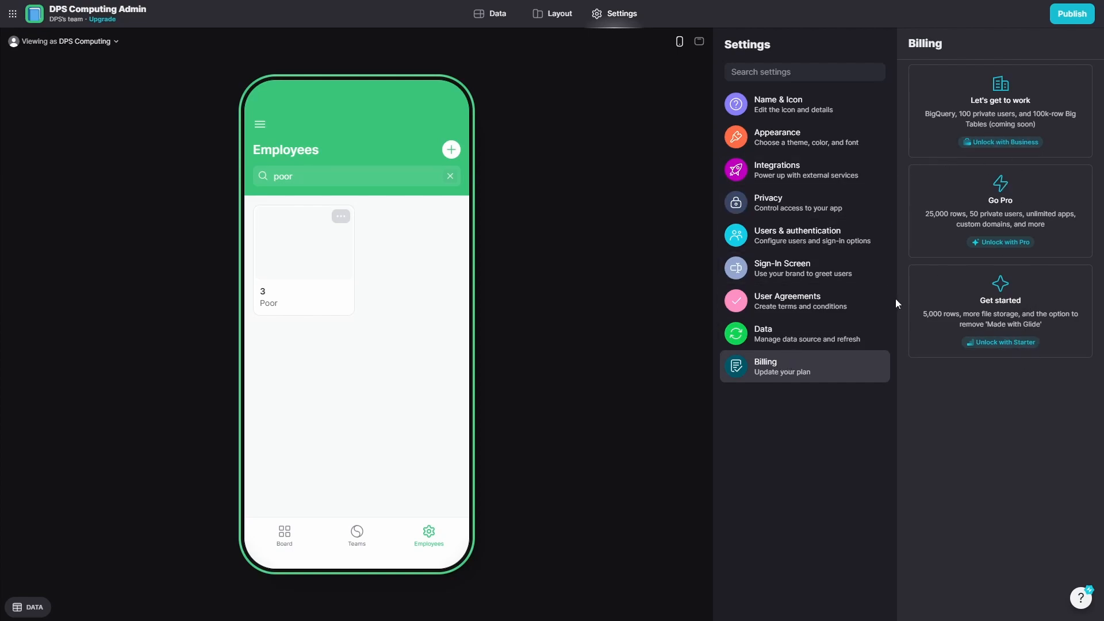
click(782, 107)
Inspect the Users and Projects tables' notes and milestone dates, then go back to Layout.
click(540, 13)
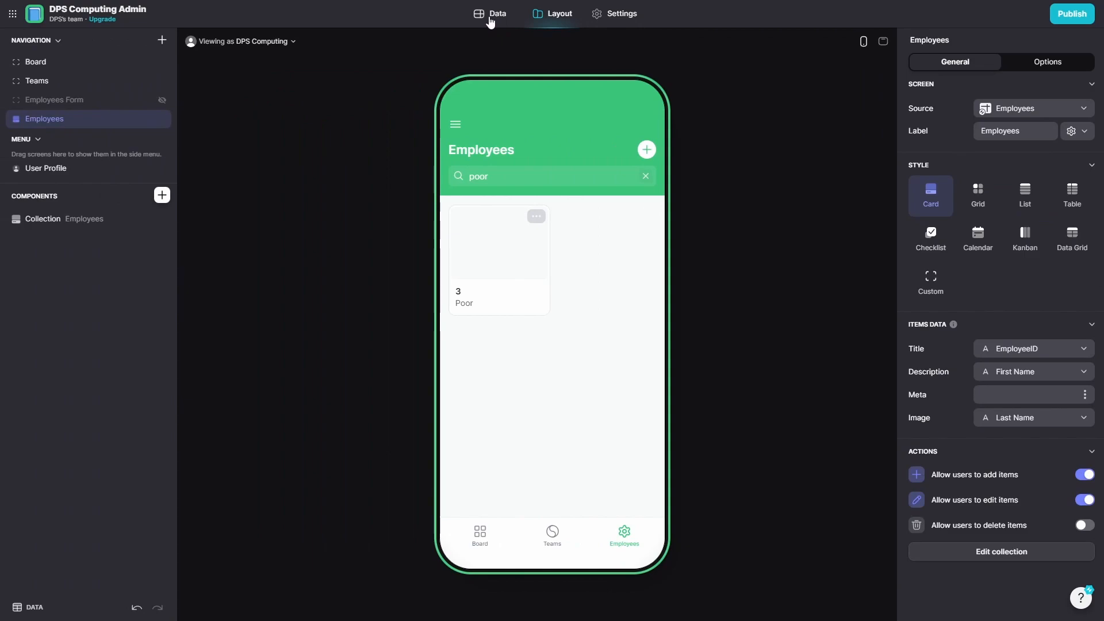
click(490, 17)
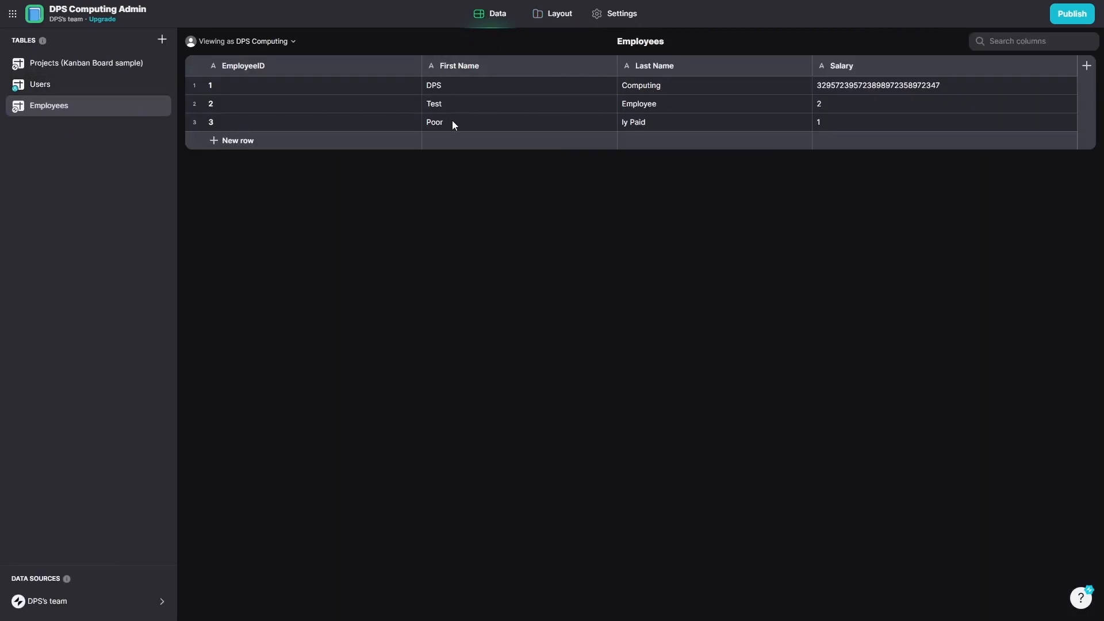
click(107, 85)
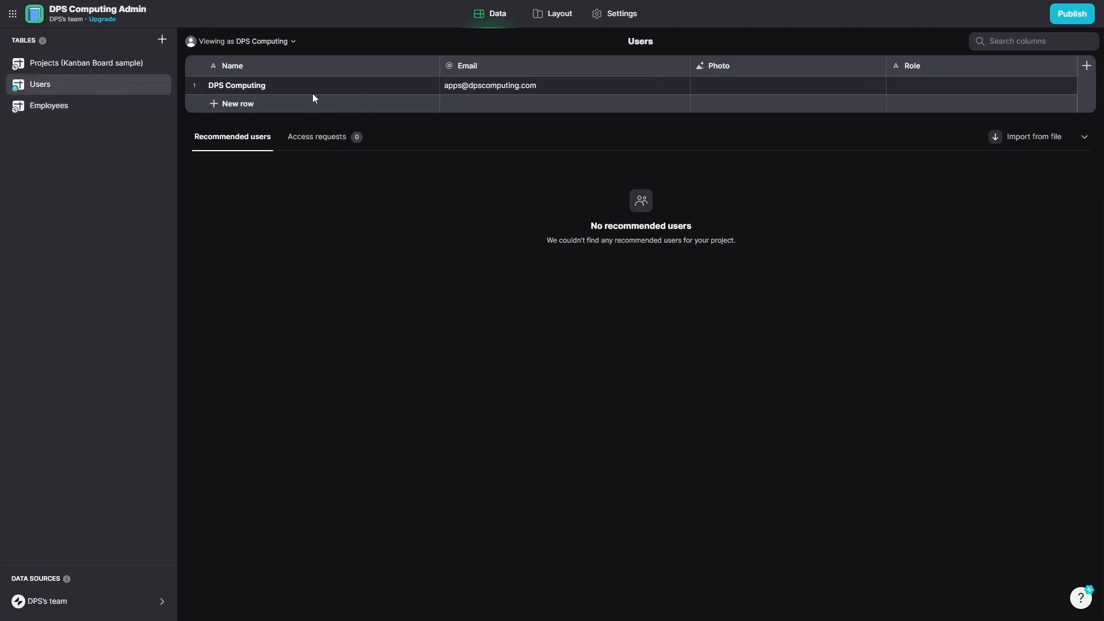
click(100, 65)
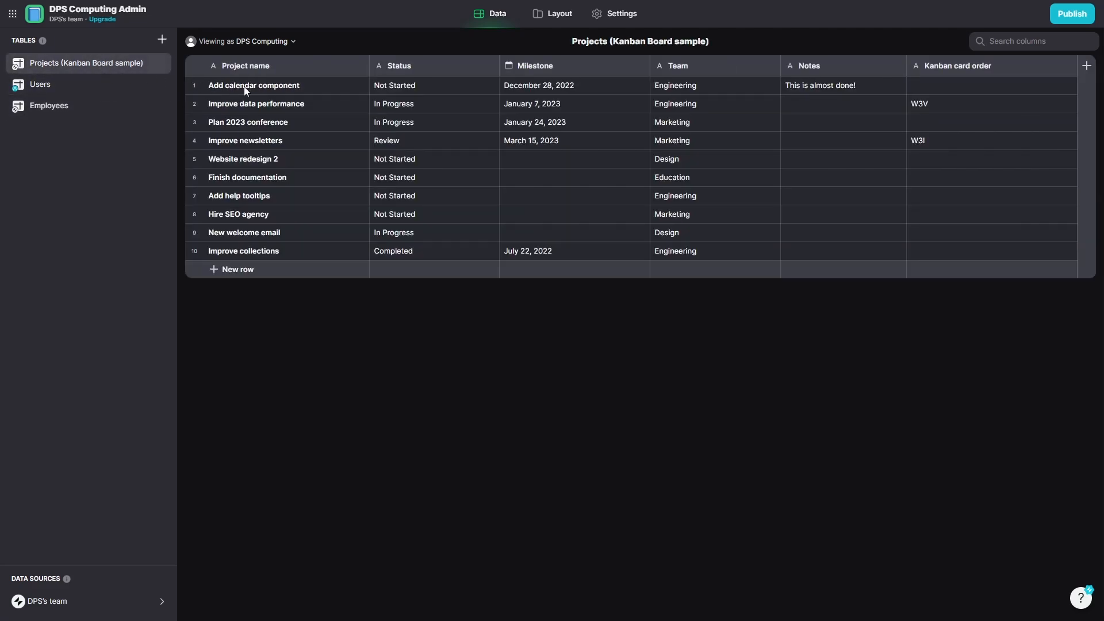
click(857, 91)
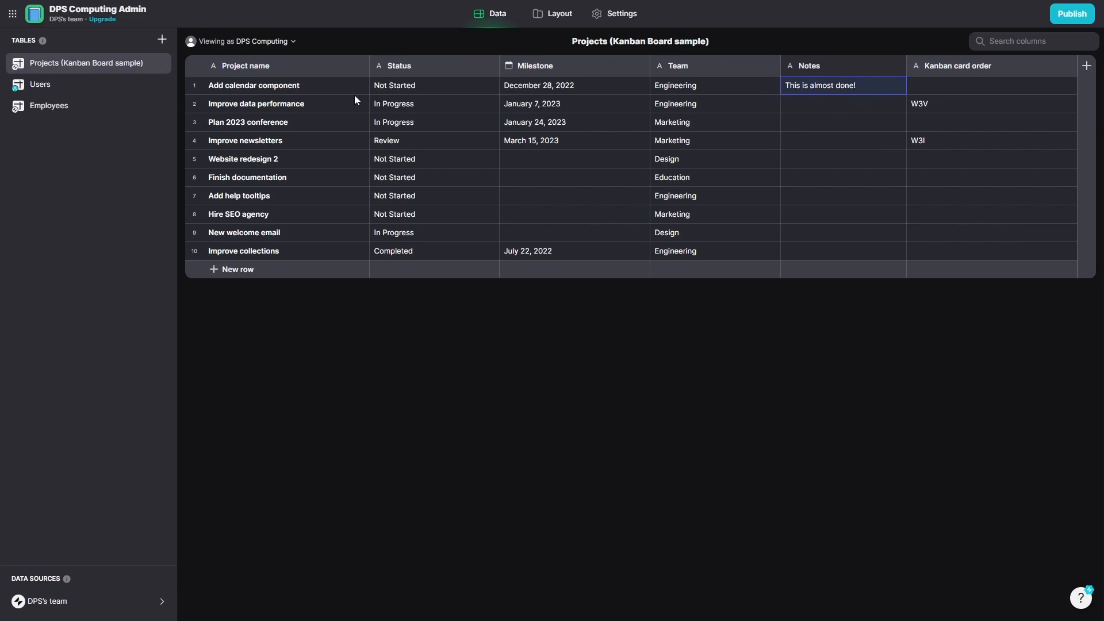
click(579, 90)
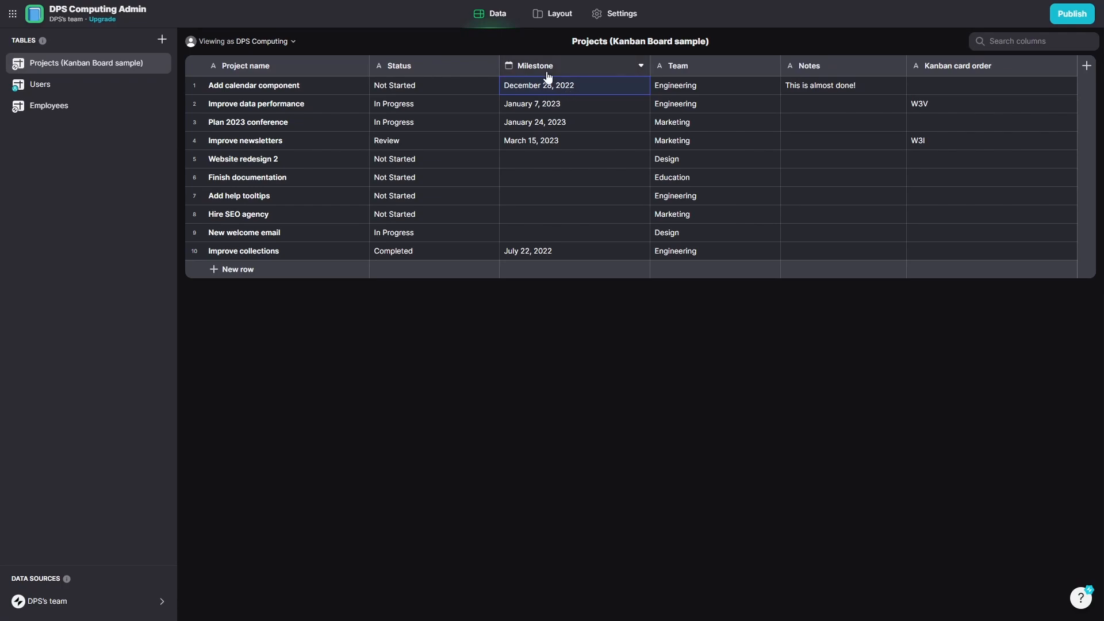
click(813, 87)
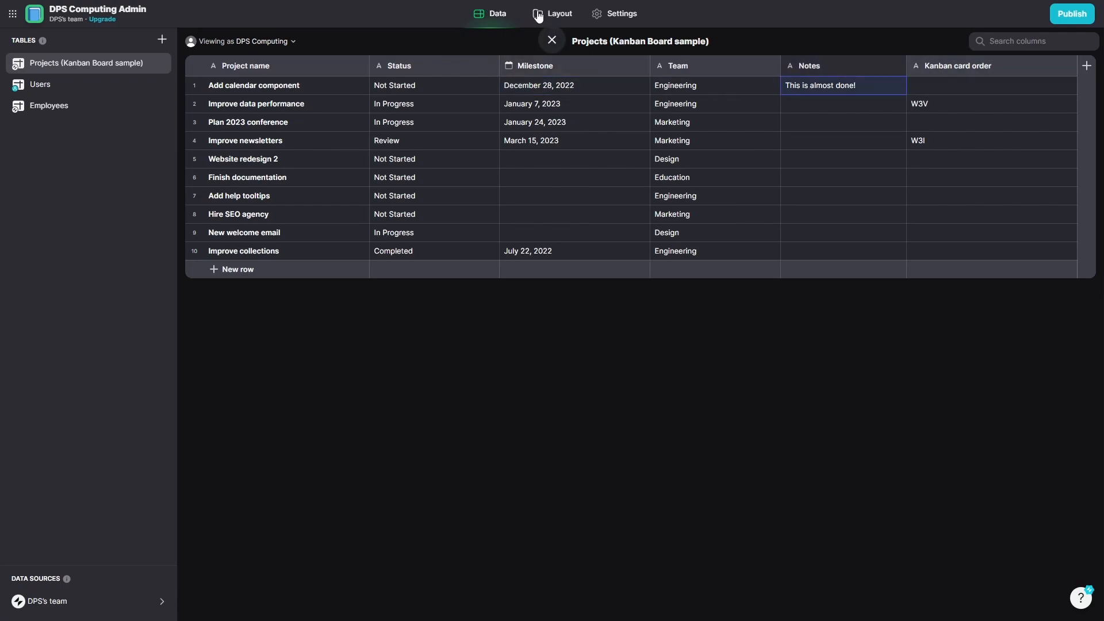
click(556, 15)
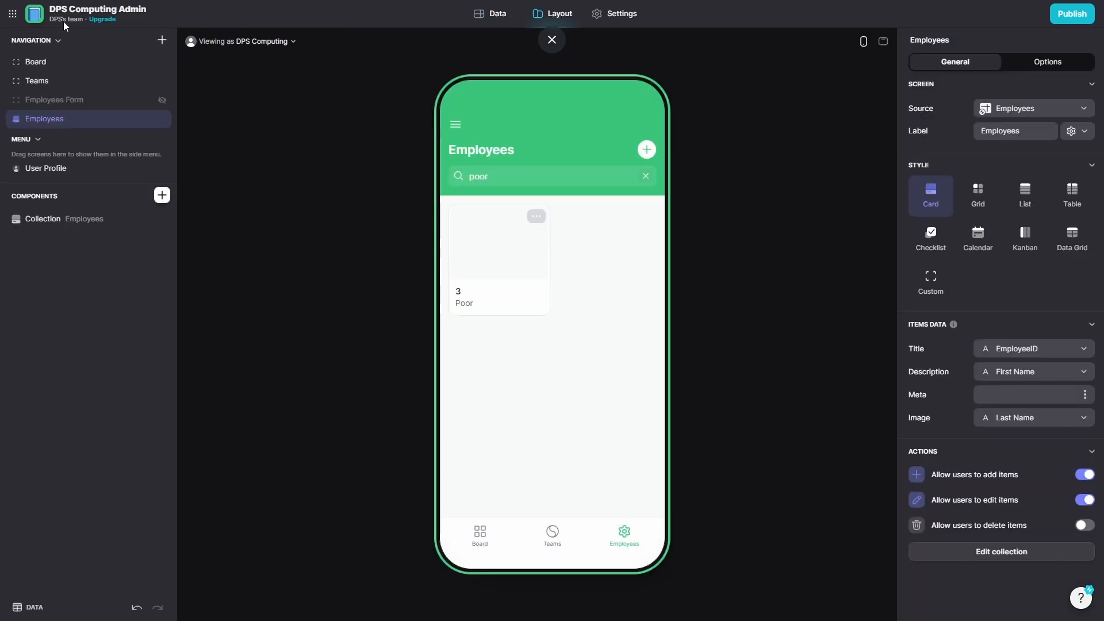
Try and close the Feedback template preview, then reopen the DPS Computing Admin project.
click(12, 15)
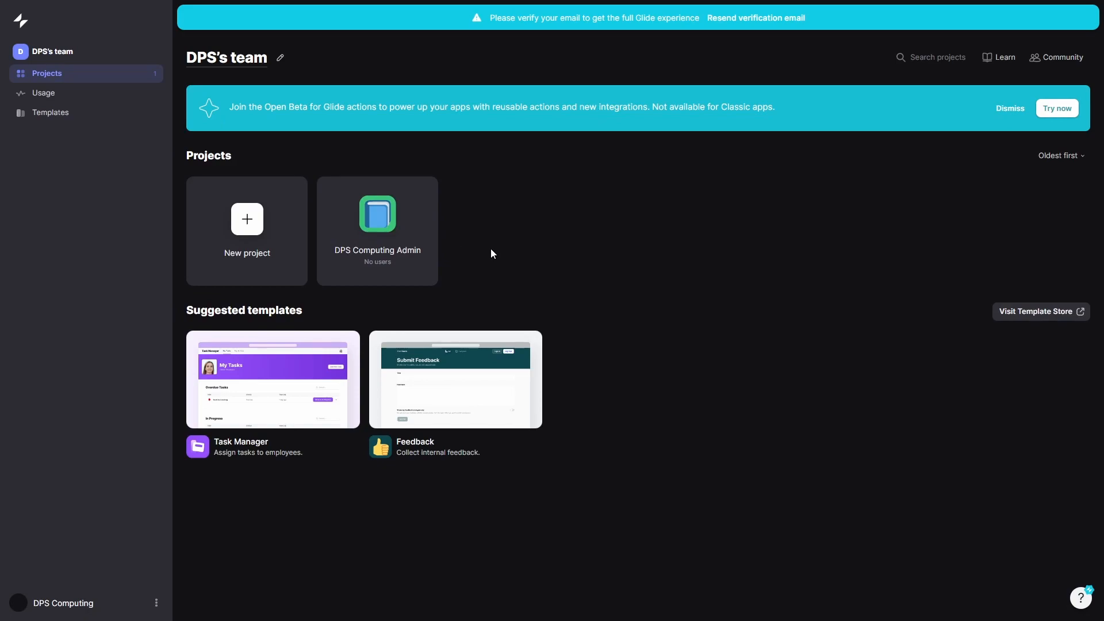
mouse_move(482, 414)
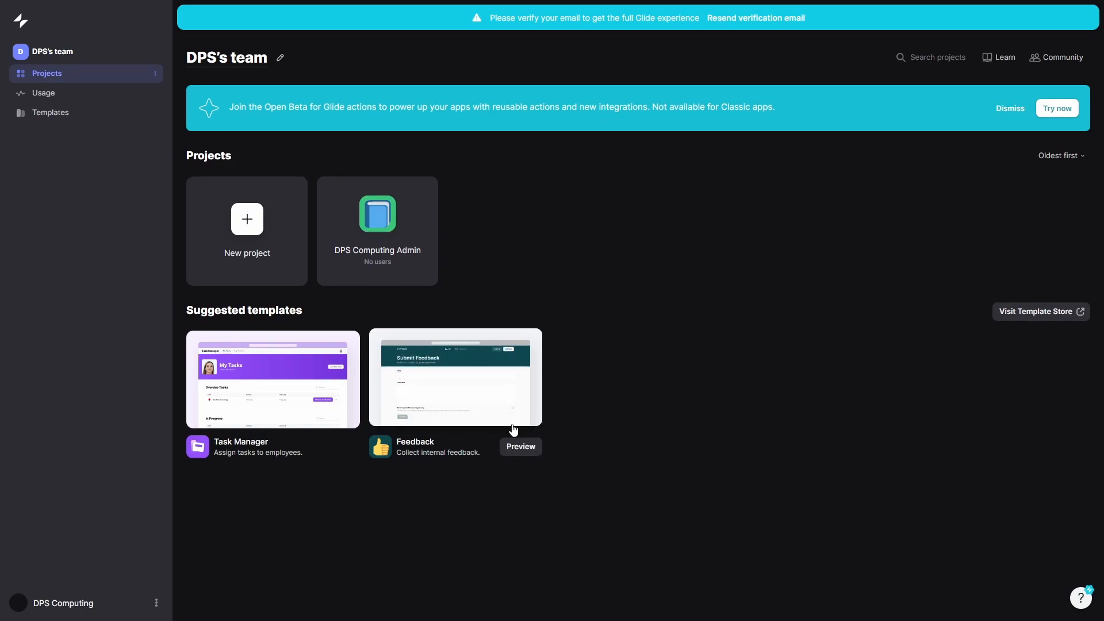
click(523, 448)
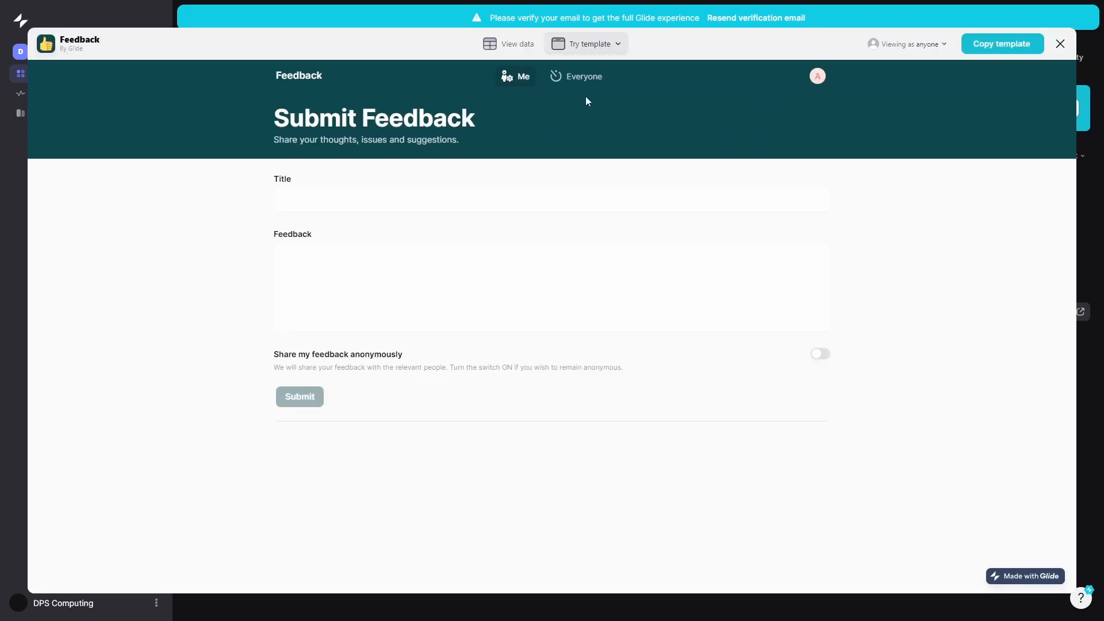
click(426, 305)
click(397, 192)
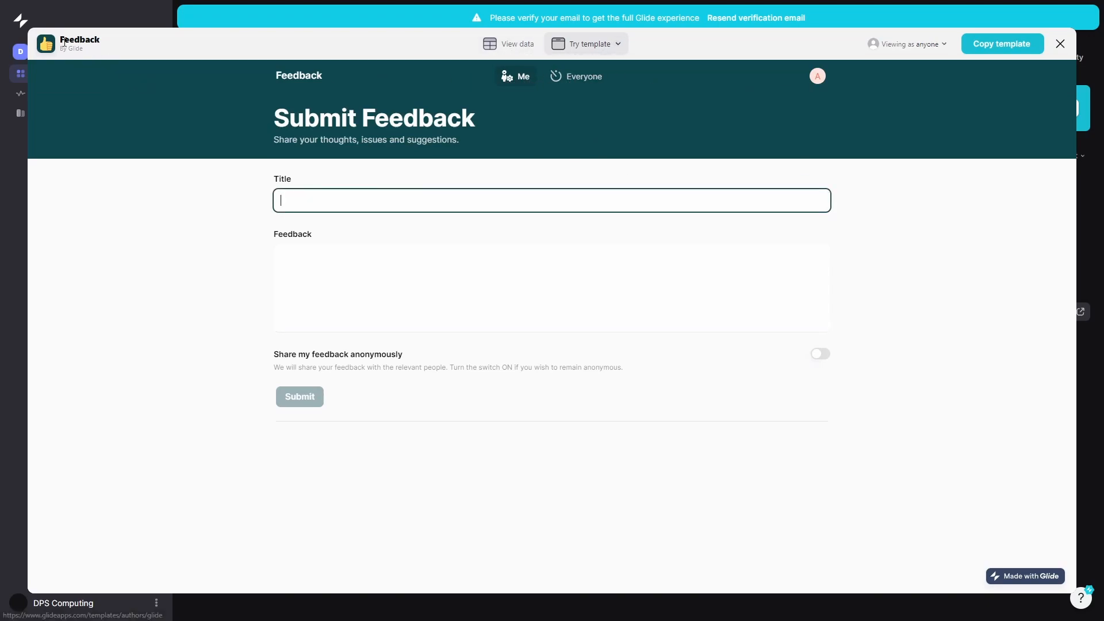
click(1060, 44)
click(384, 251)
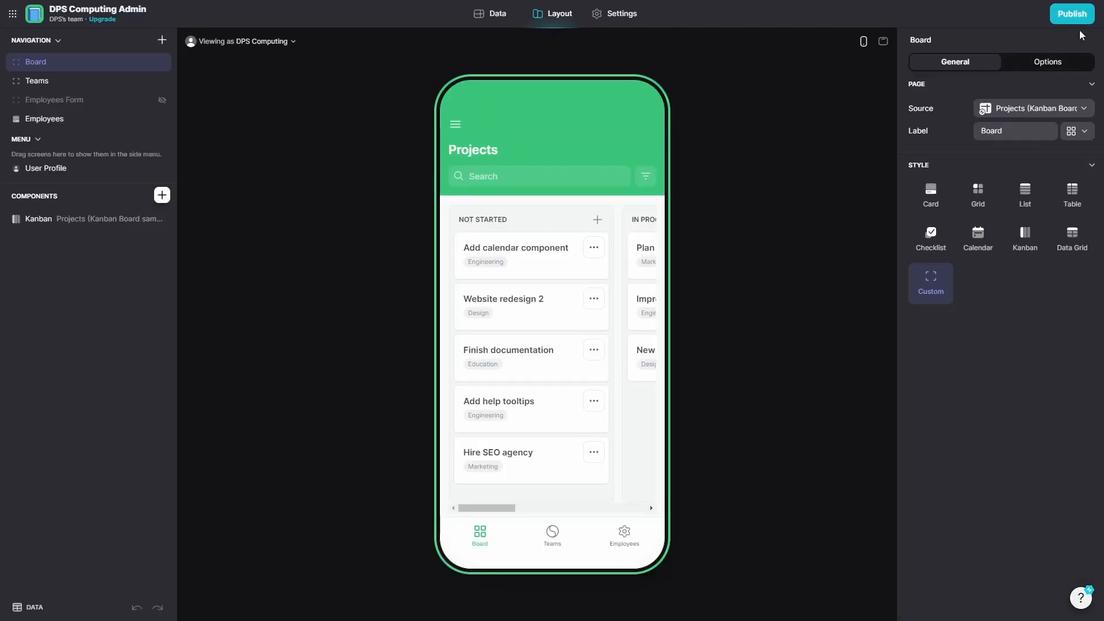
Try publishing DPS Computing Admin, close the email verification warning, and go back to the dashboard.
click(1072, 14)
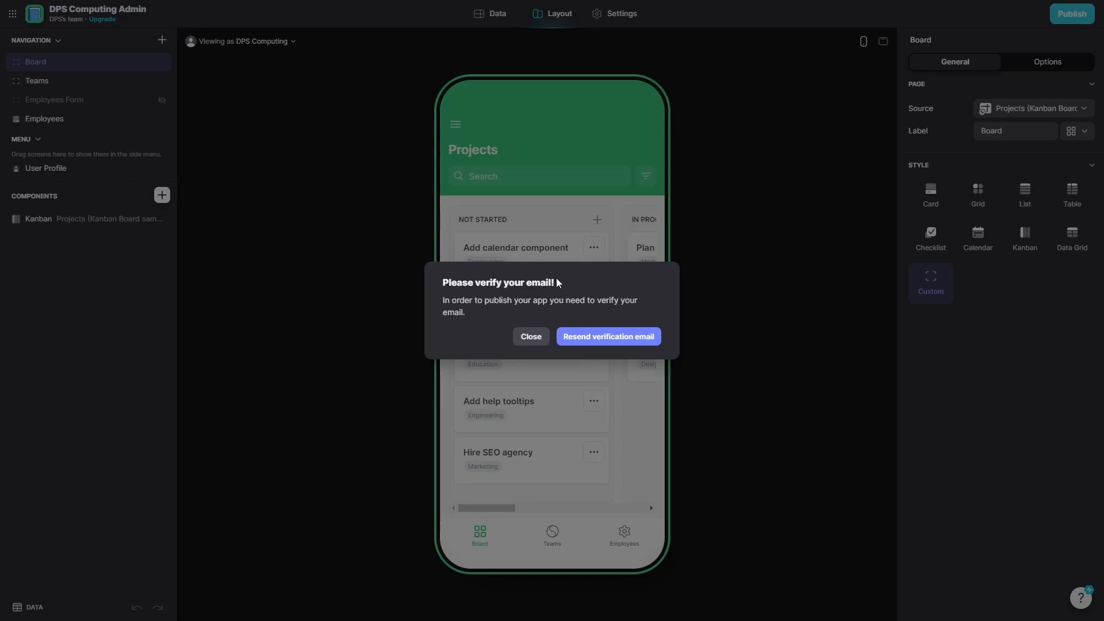
click(747, 204)
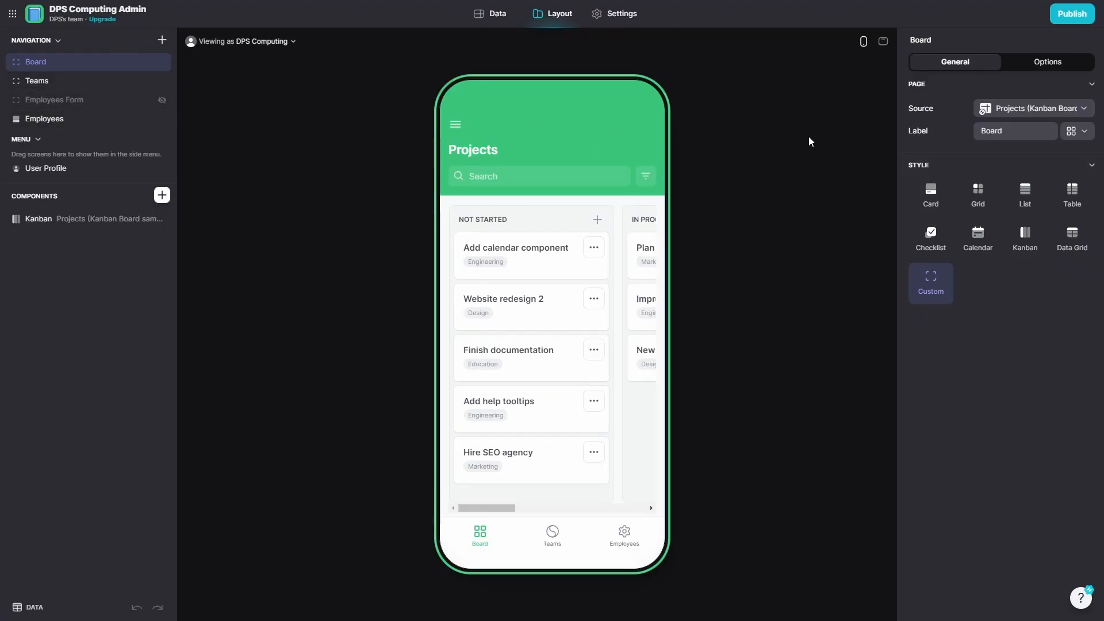
click(12, 14)
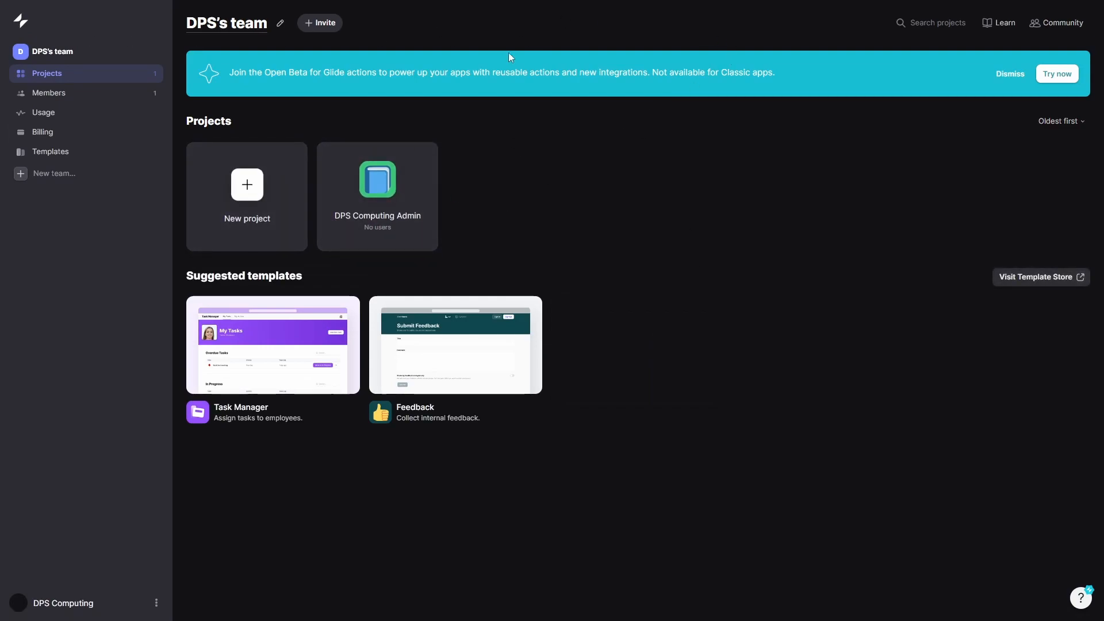
Publish DPS Computing Admin at the link dps-computing-admin-test and view its Privacy settings.
click(377, 201)
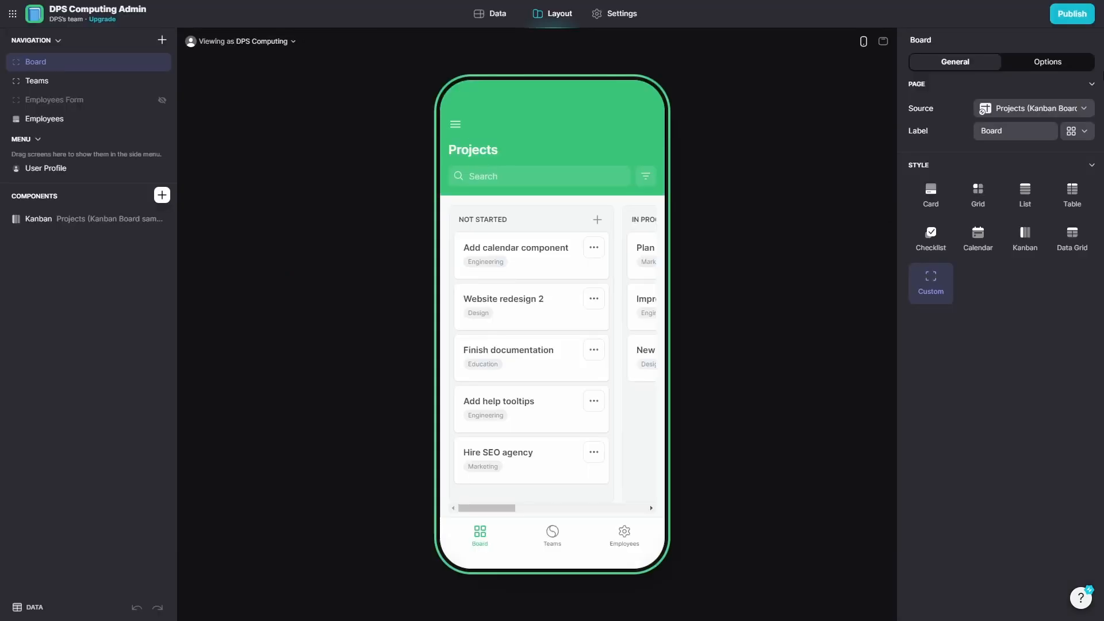
click(1057, 17)
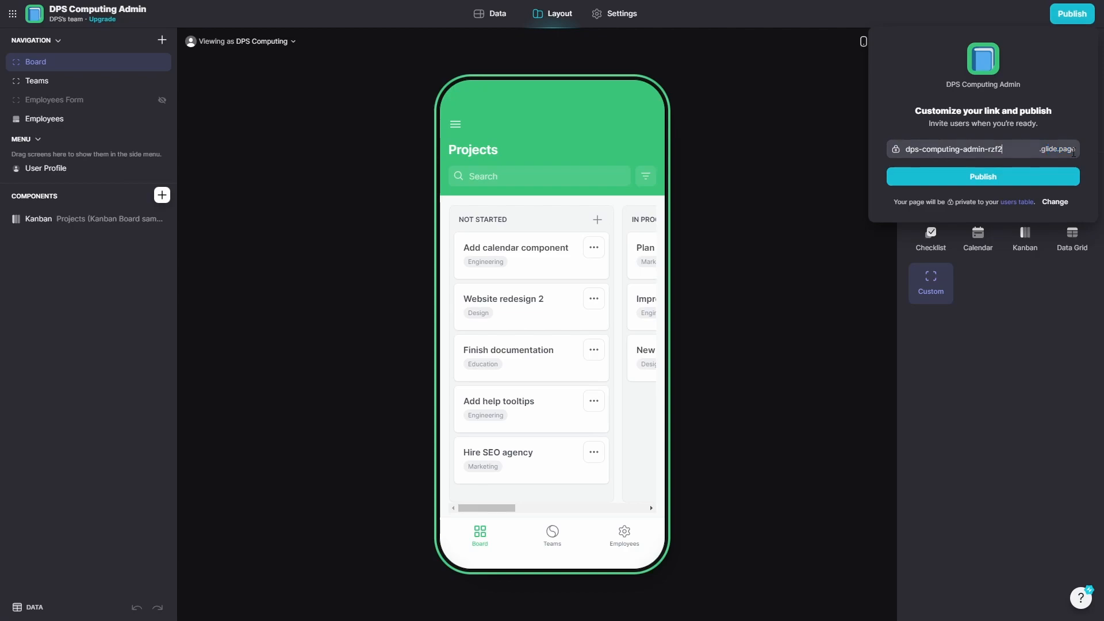
click(1015, 153)
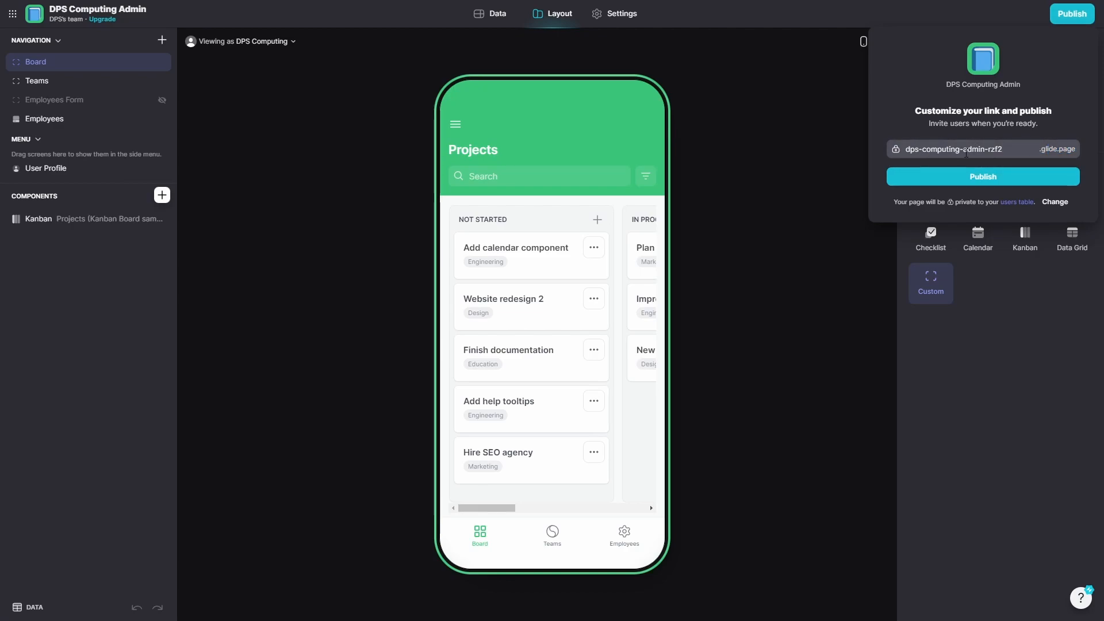
drag(1011, 150, 989, 149)
click(989, 150)
text(t)
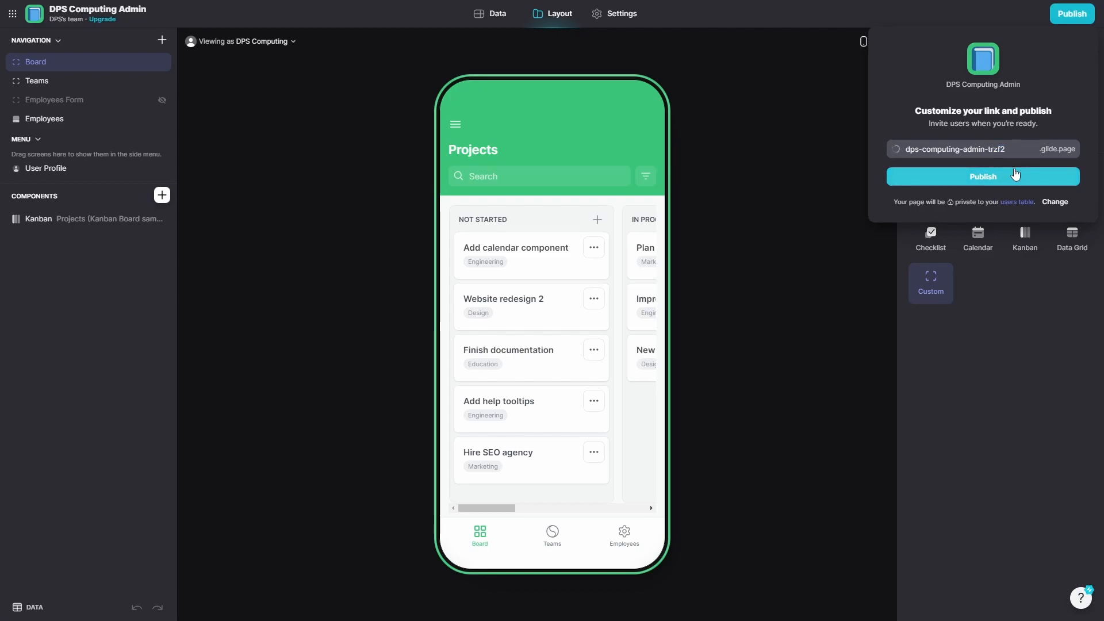
drag(990, 149, 1027, 144)
text(est)
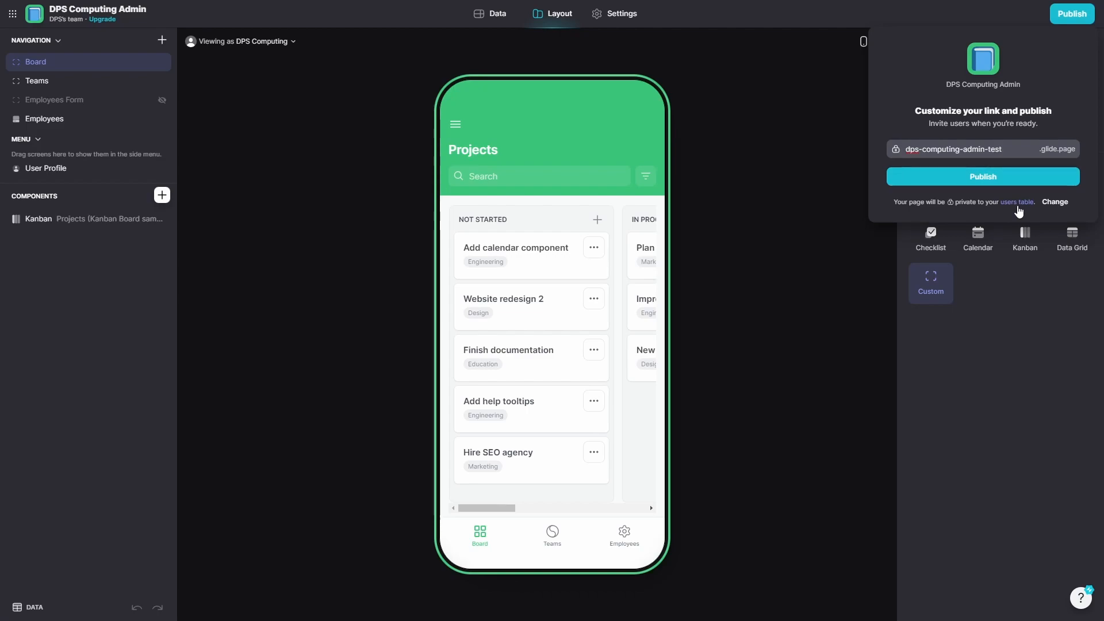
click(996, 178)
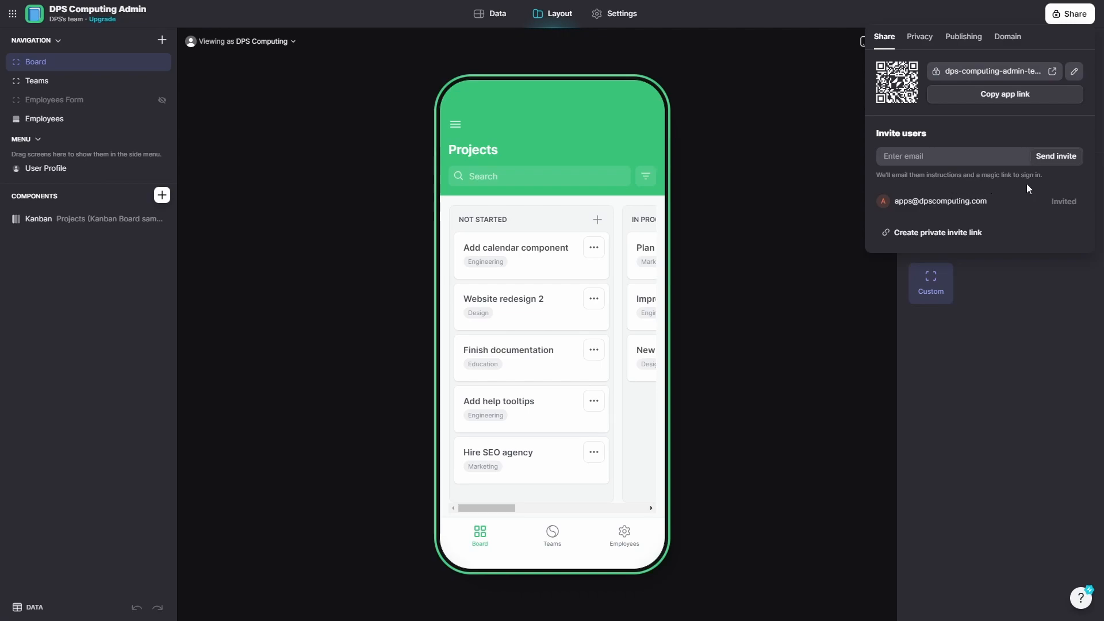
click(920, 38)
Open the live app and sign in with the invited e-mail address and the emailed PIN.
click(884, 36)
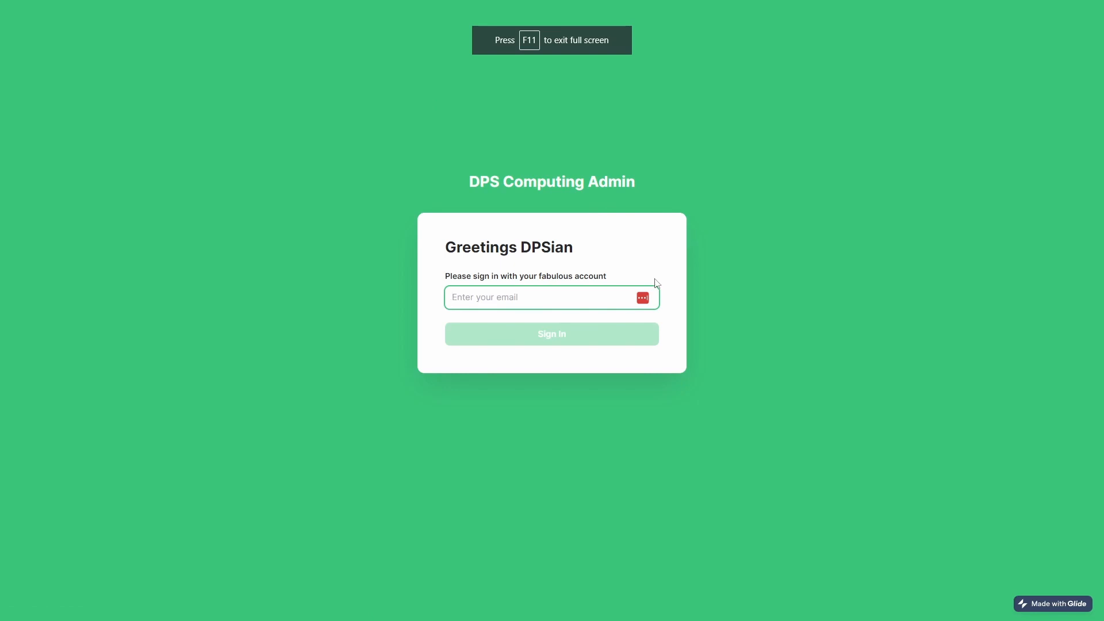
click(836, 156)
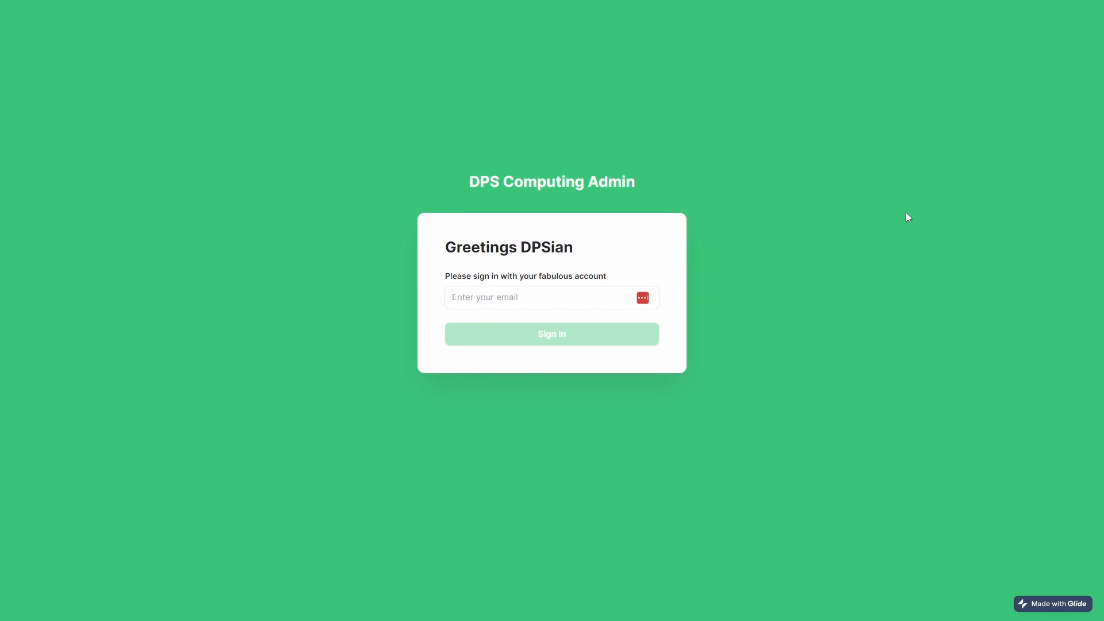
click(528, 297)
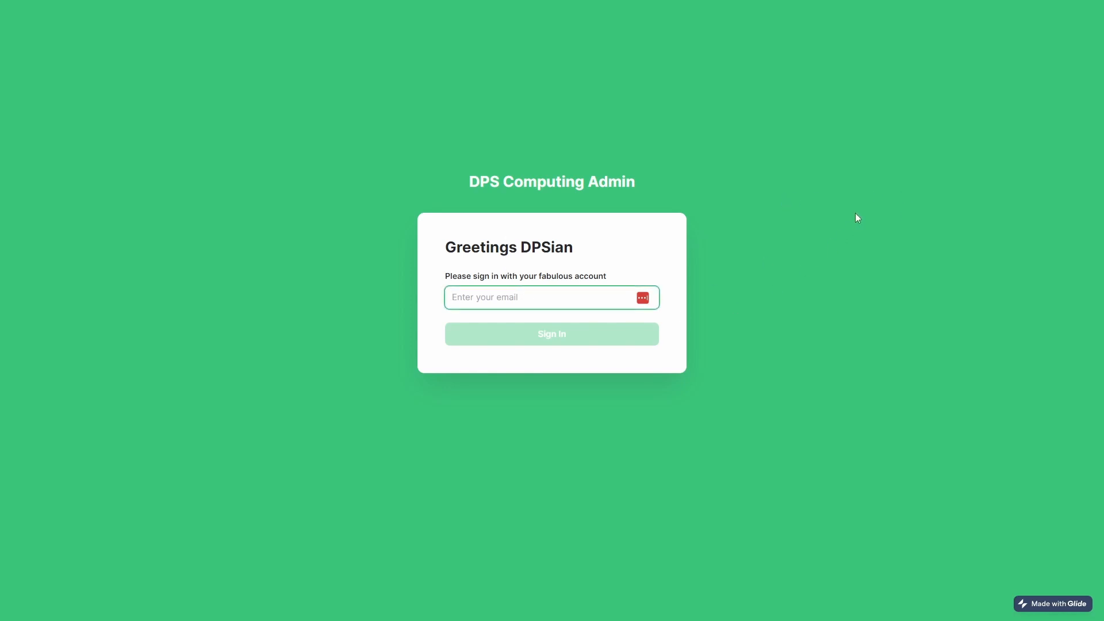
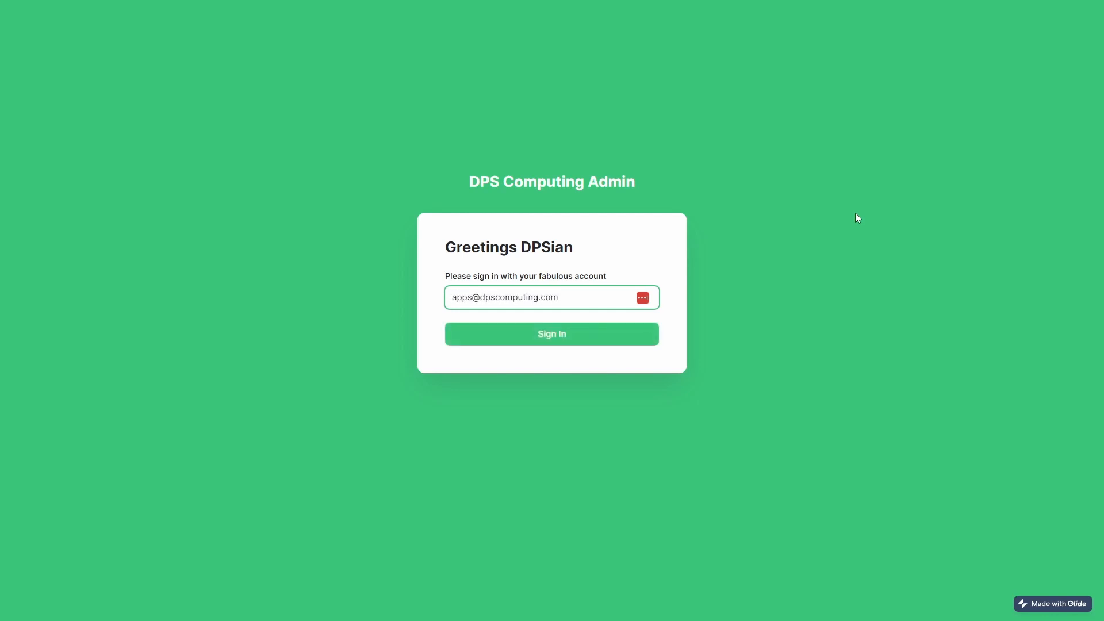
click(556, 336)
click(543, 283)
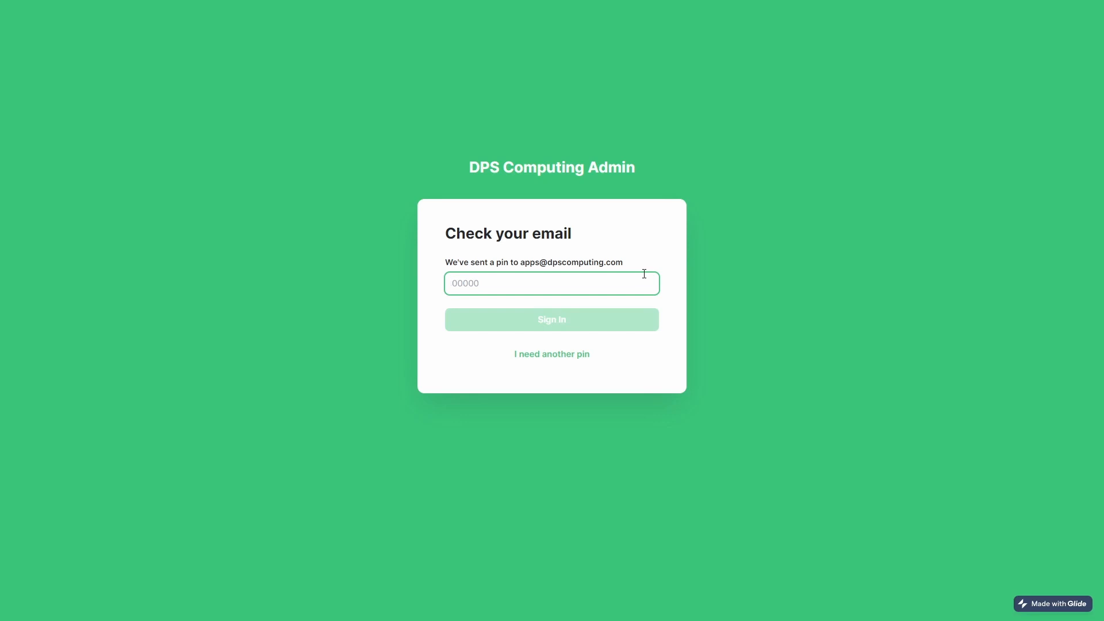
key(ctrl+v)
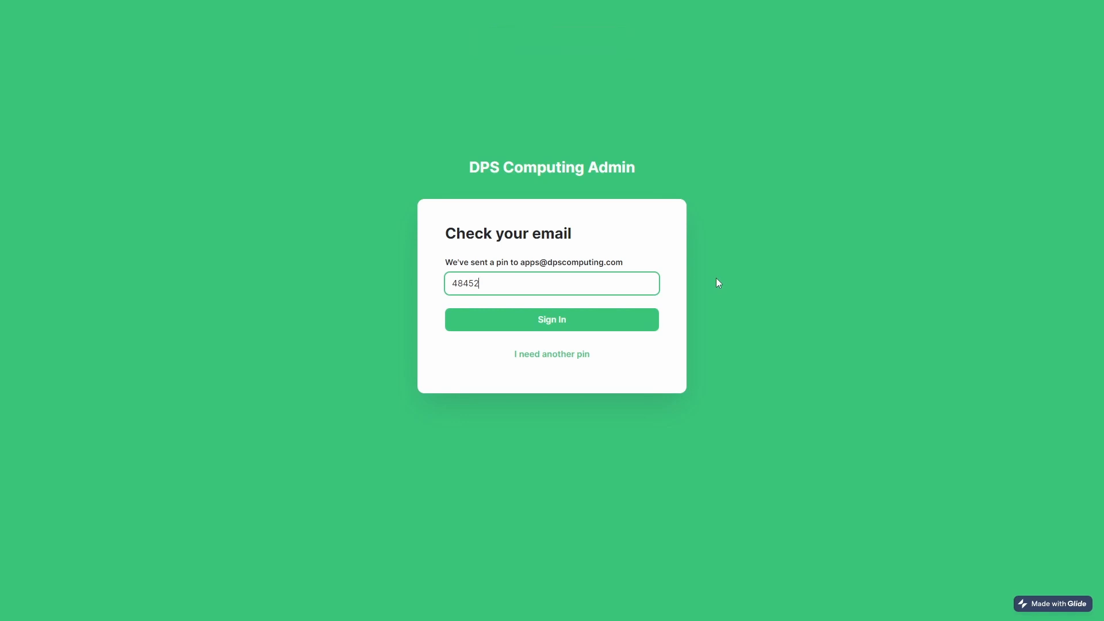
click(577, 314)
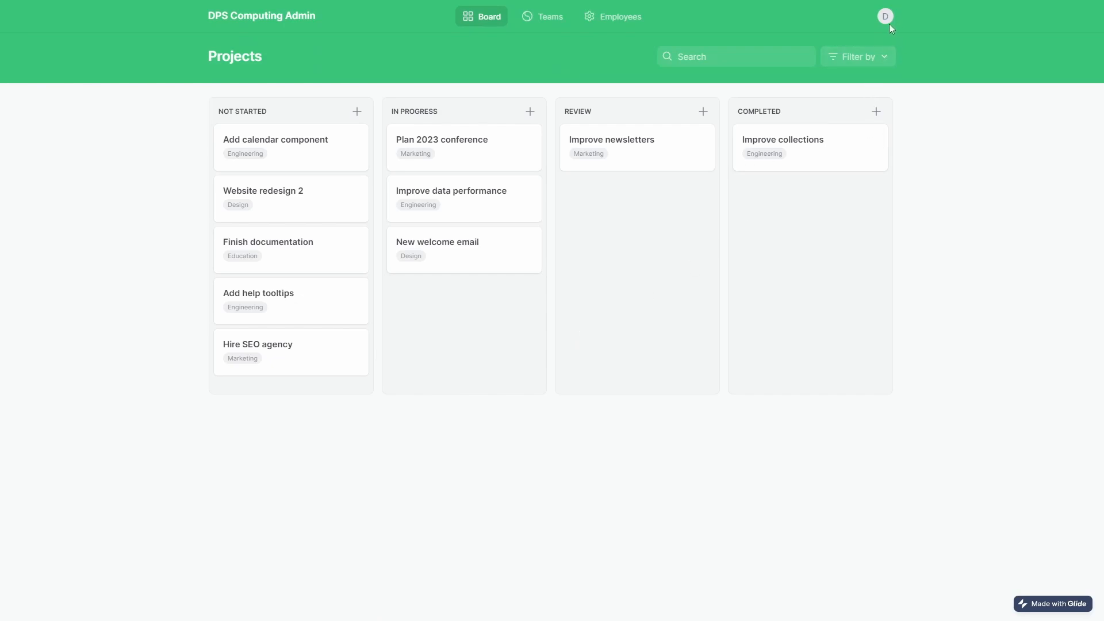
Move Add calendar component to In Progress, Finish documentation to Review, and Hire SEO agency to Completed.
drag(287, 145, 482, 257)
drag(343, 214, 632, 198)
drag(299, 251, 831, 190)
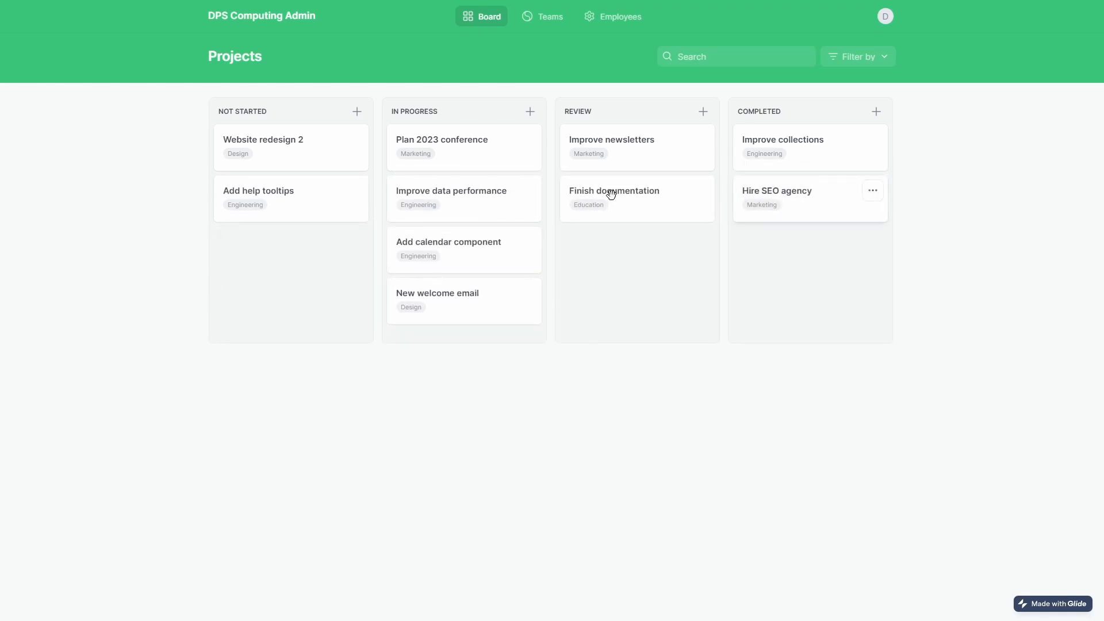
Add a note 'D' to Hire SEO agency, then reload and reopen the project to check it persisted.
click(748, 197)
click(481, 351)
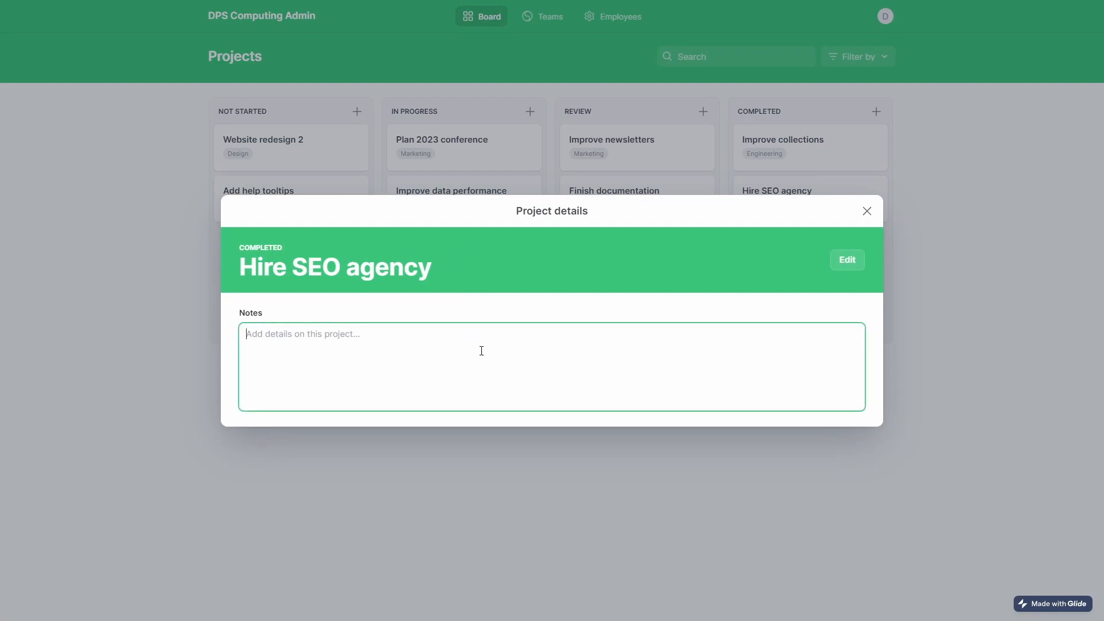
text(Didn't bother)
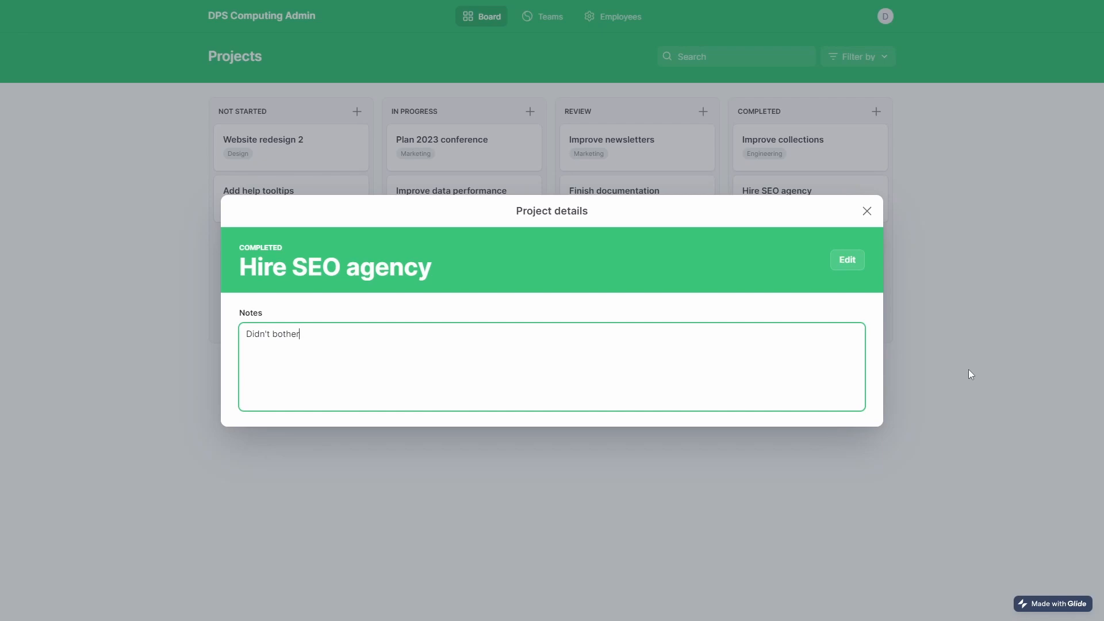
click(867, 211)
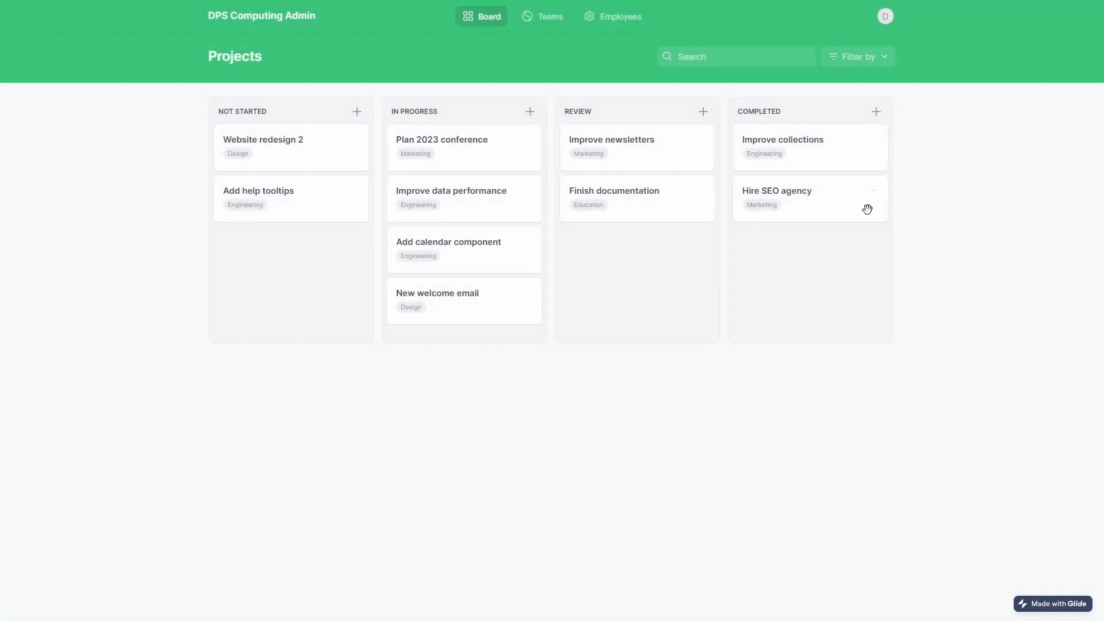
click(809, 205)
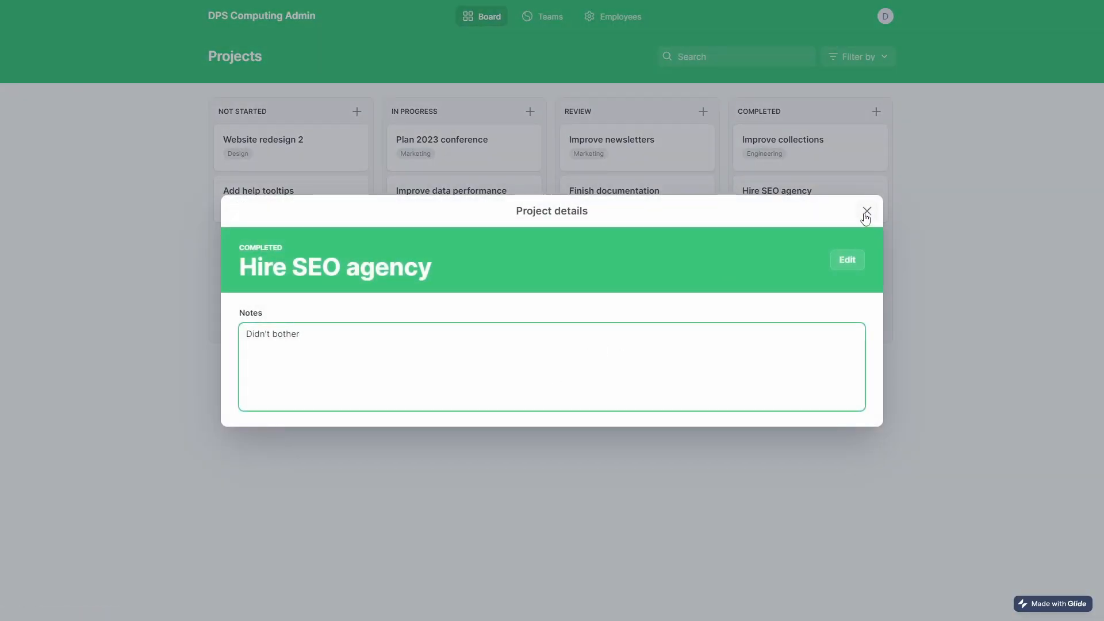
click(866, 213)
key(F5)
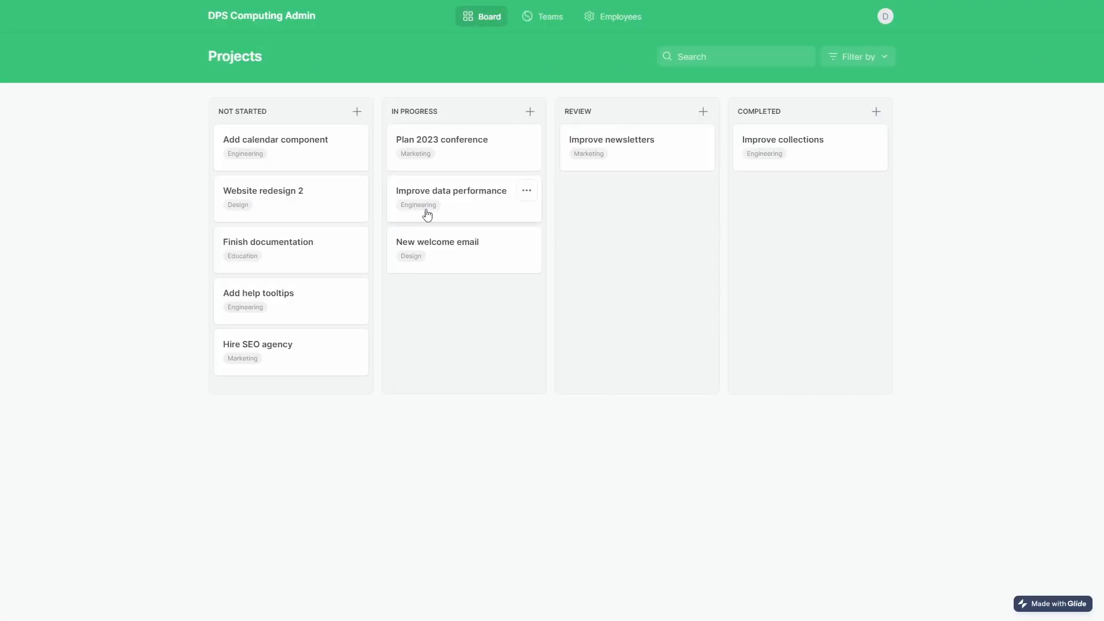
click(303, 363)
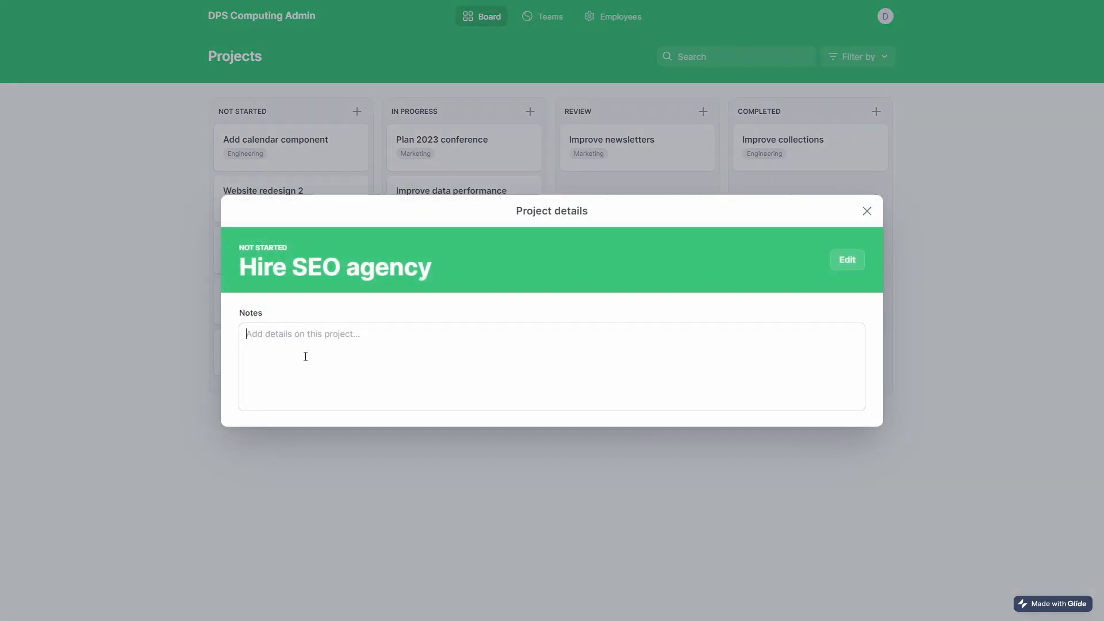
click(868, 219)
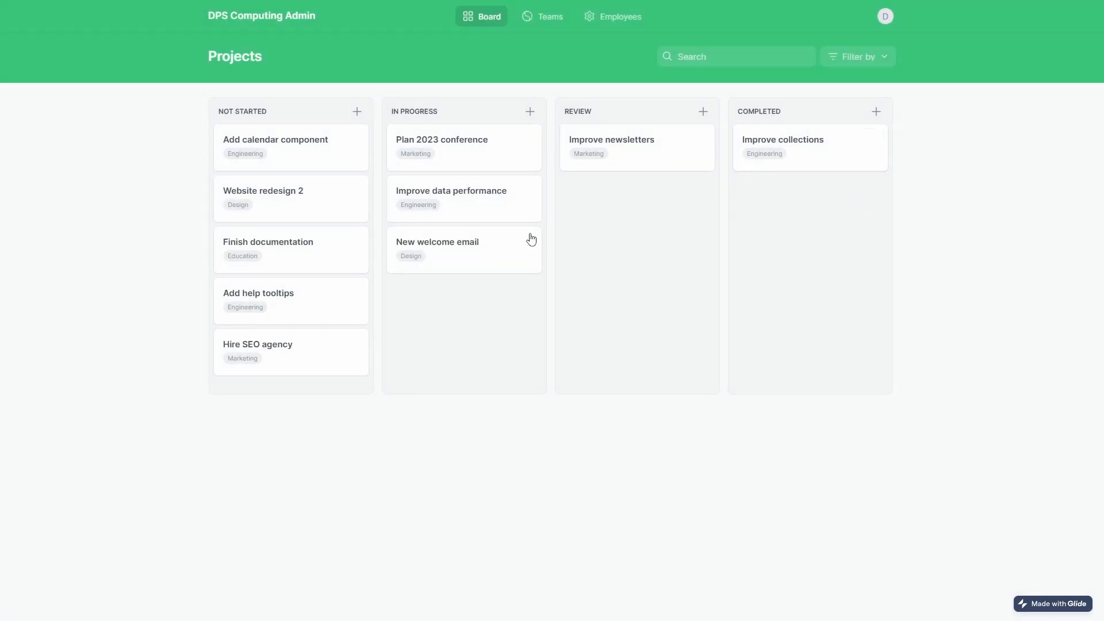
Move Add help tooltips to Completed, New welcome email to Review, and Finish documentation to In Progress.
drag(251, 297, 768, 266)
drag(537, 249, 721, 248)
drag(337, 239, 486, 296)
click(564, 15)
Add employee ID 4 named 'Will You' with 666, submit, and reload to confirm it saved.
click(605, 19)
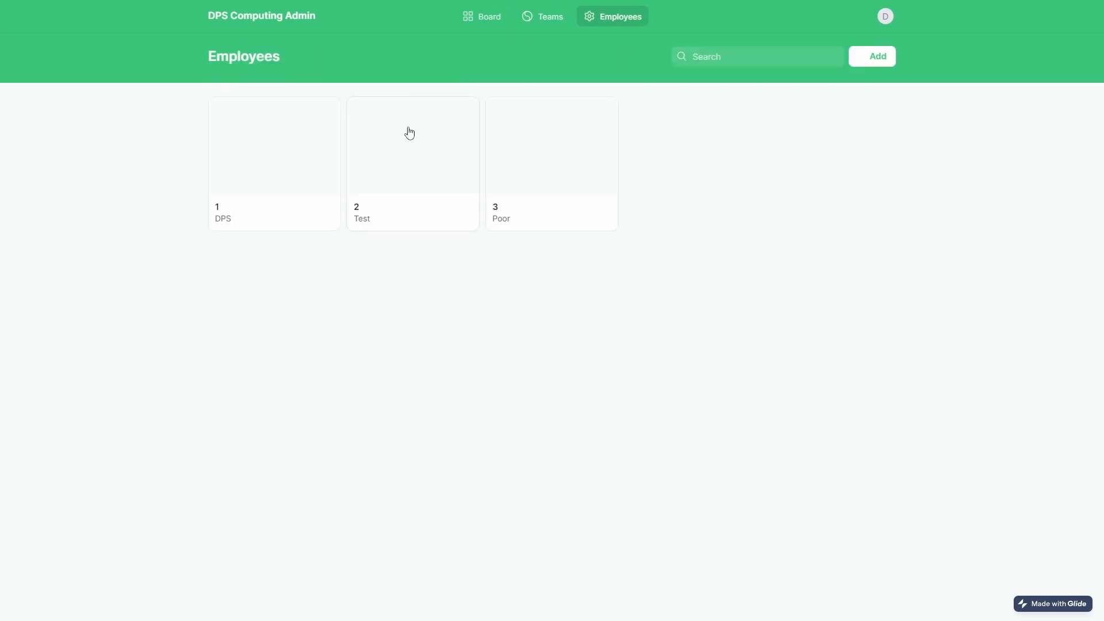
click(876, 58)
click(825, 79)
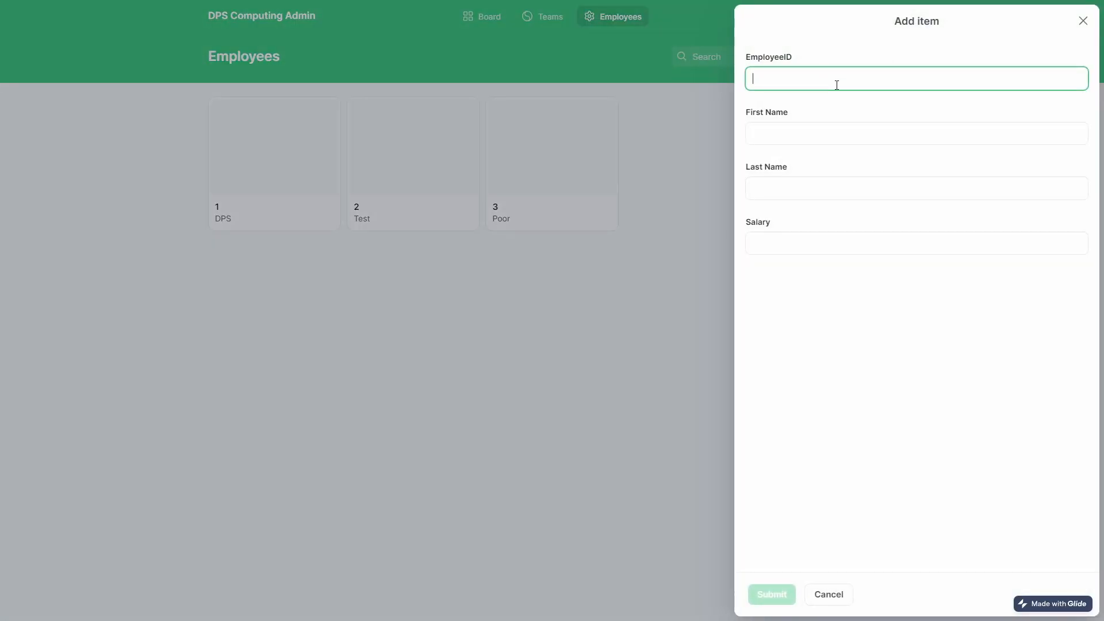
text(4)
key(Tab)
text(Will You)
key(Tab)
key(Tab)
text(666)
click(781, 594)
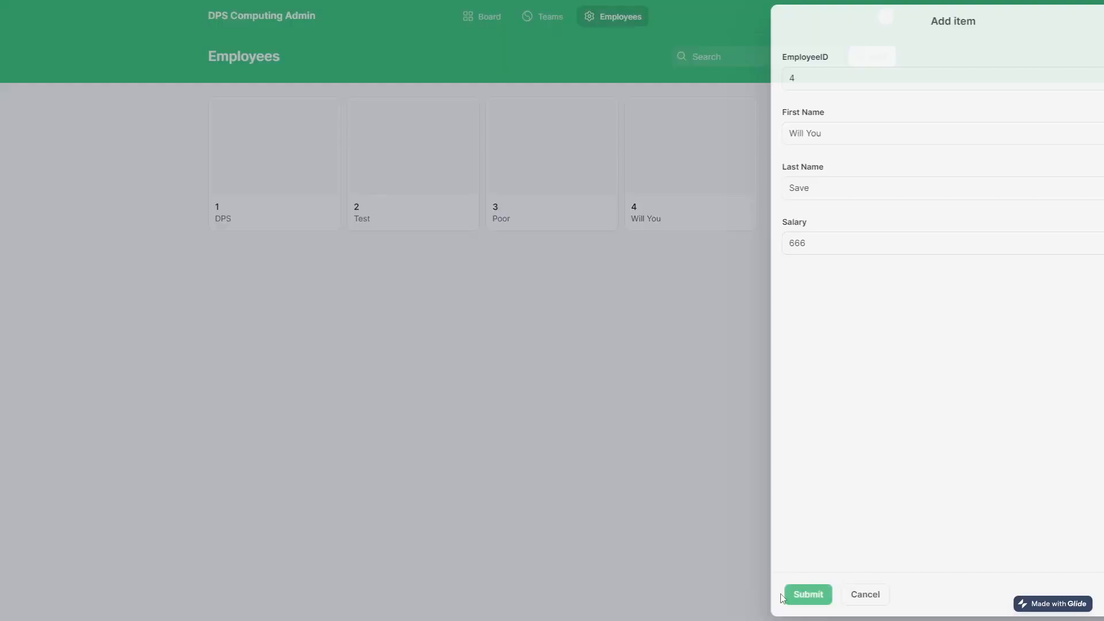
click(701, 151)
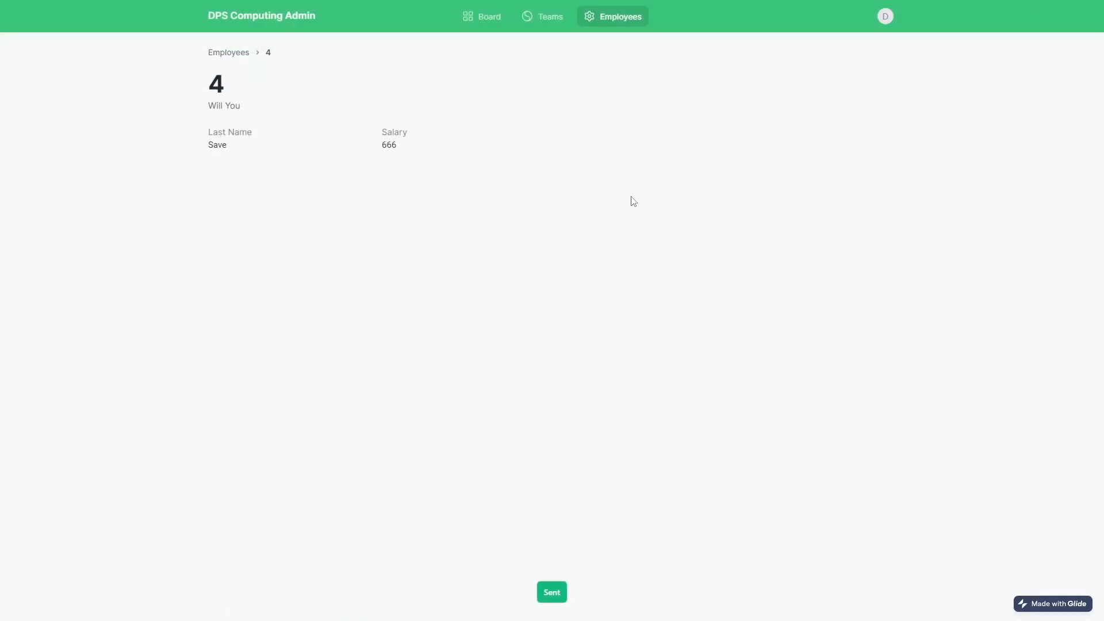
key(F5)
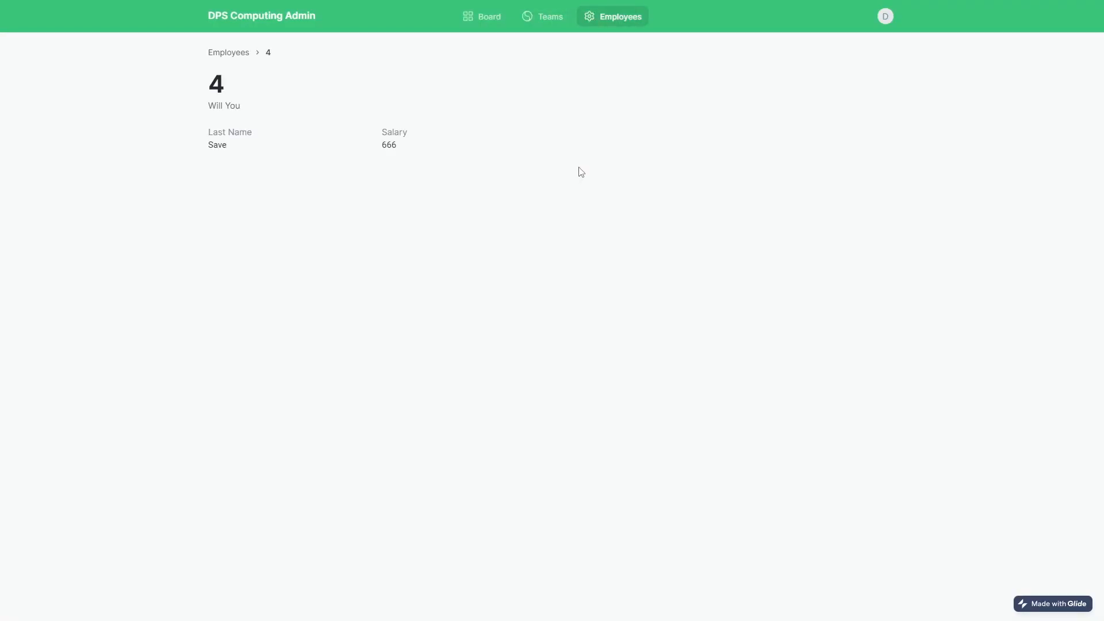
click(245, 54)
Write 'Will you save?' in the Hire SEO agency notes and reopen the card to check it.
click(498, 25)
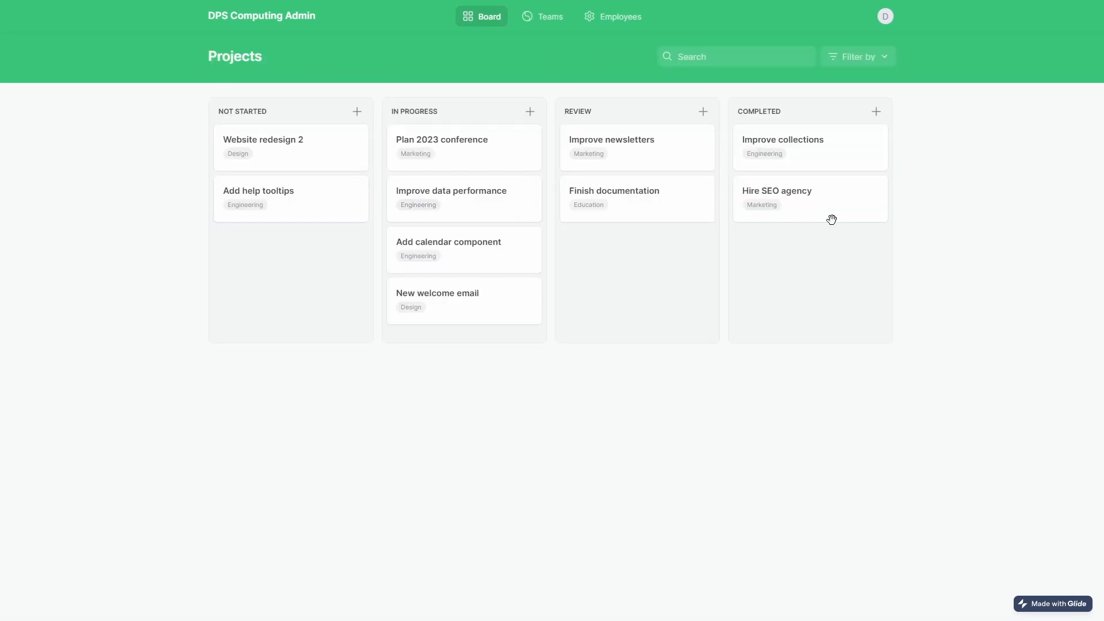
click(789, 205)
click(405, 357)
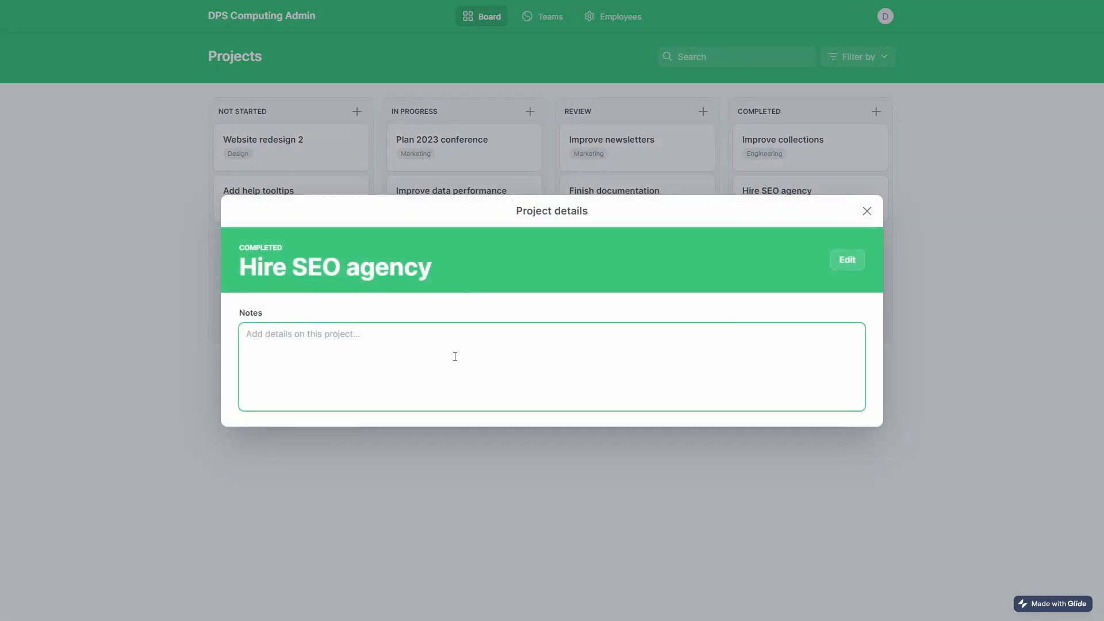
text(Edit)
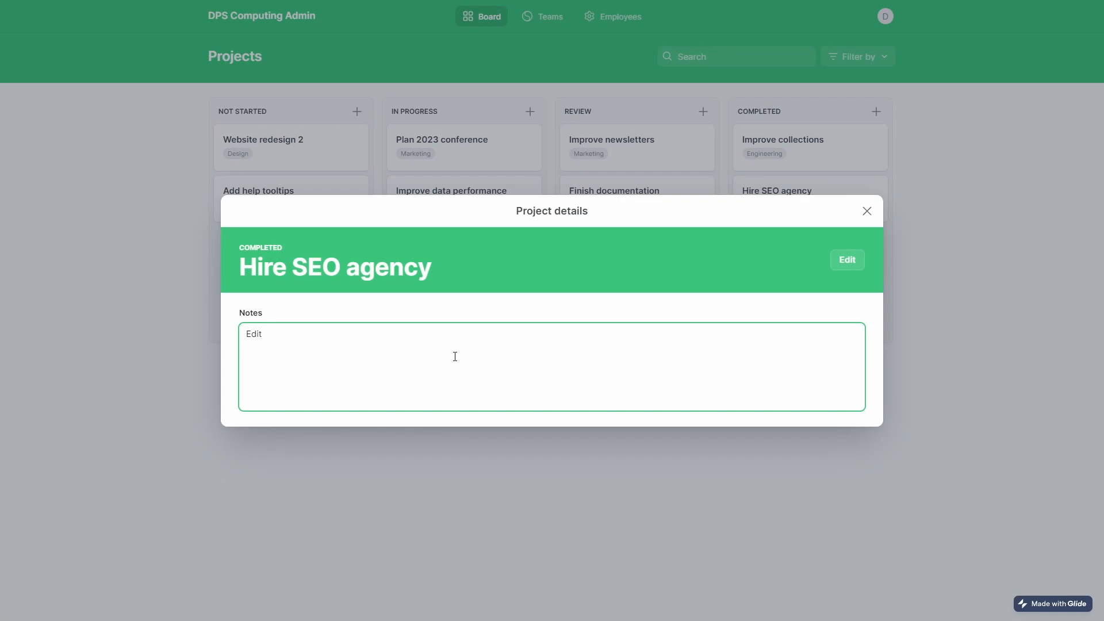
key(BackSpace)
text(Will you save?)
click(1002, 261)
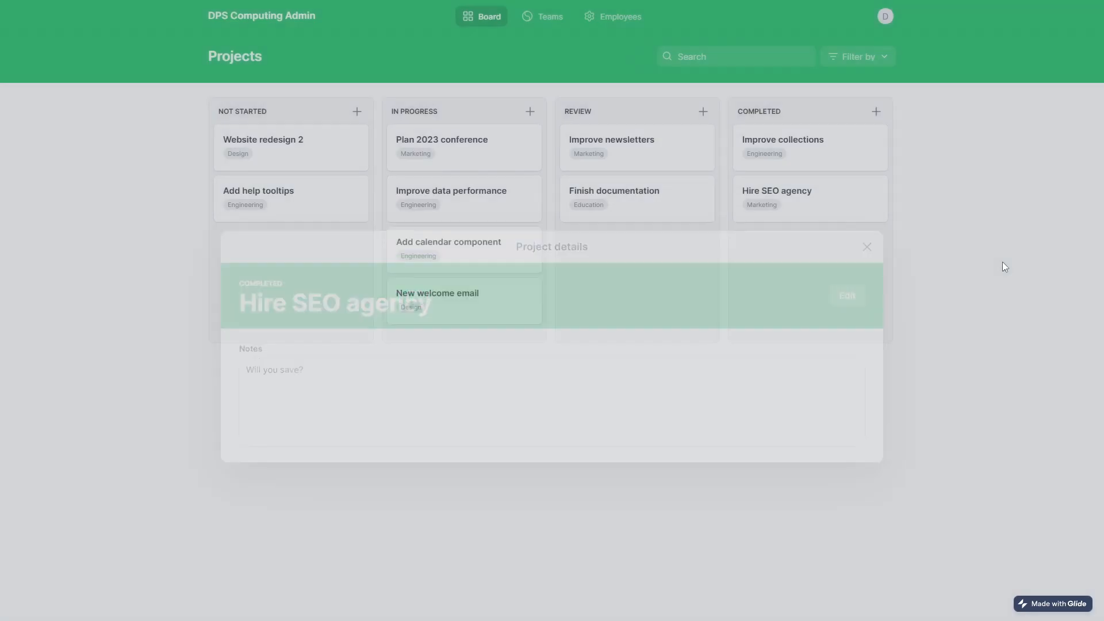
click(767, 216)
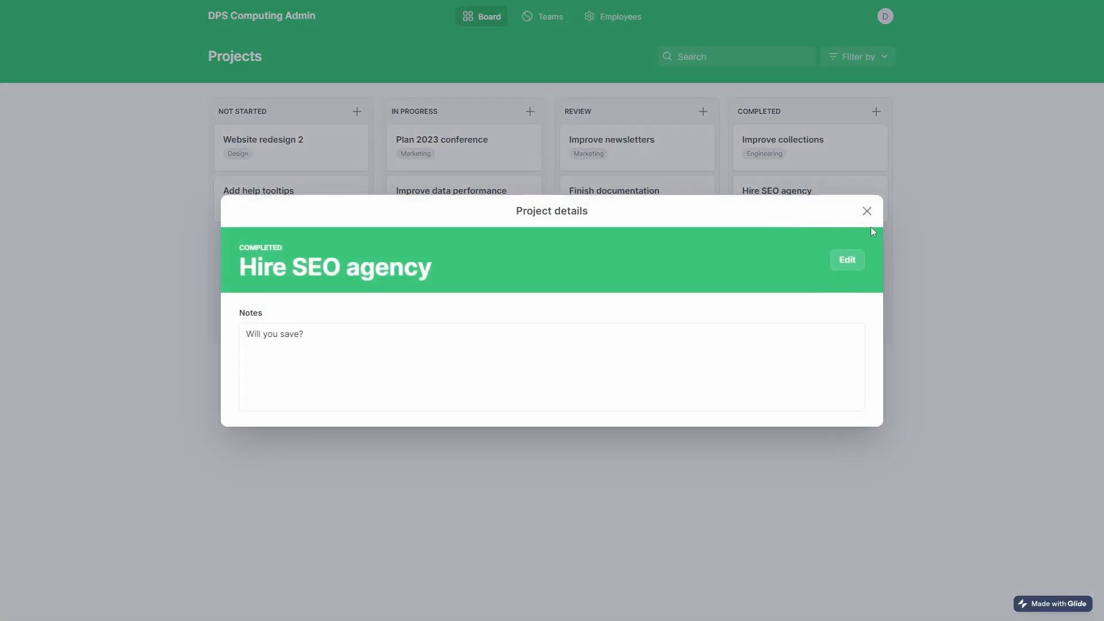
click(867, 211)
Switch through Teams and Employees, recheck the Hire SEO agency note, and reload the app.
click(543, 26)
click(604, 18)
click(473, 21)
click(788, 251)
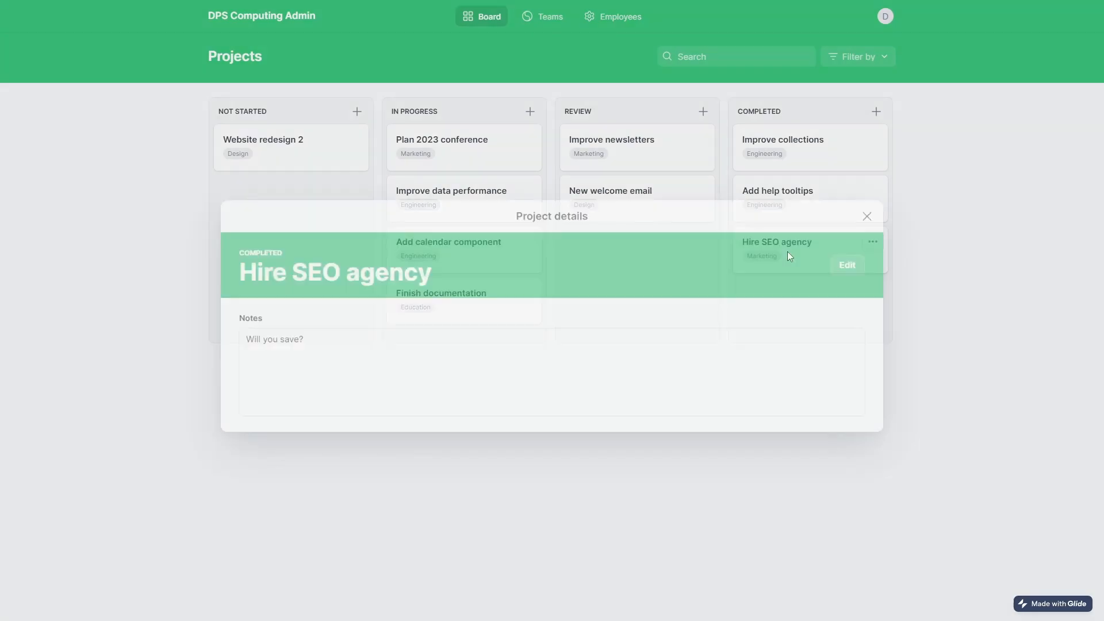
click(867, 212)
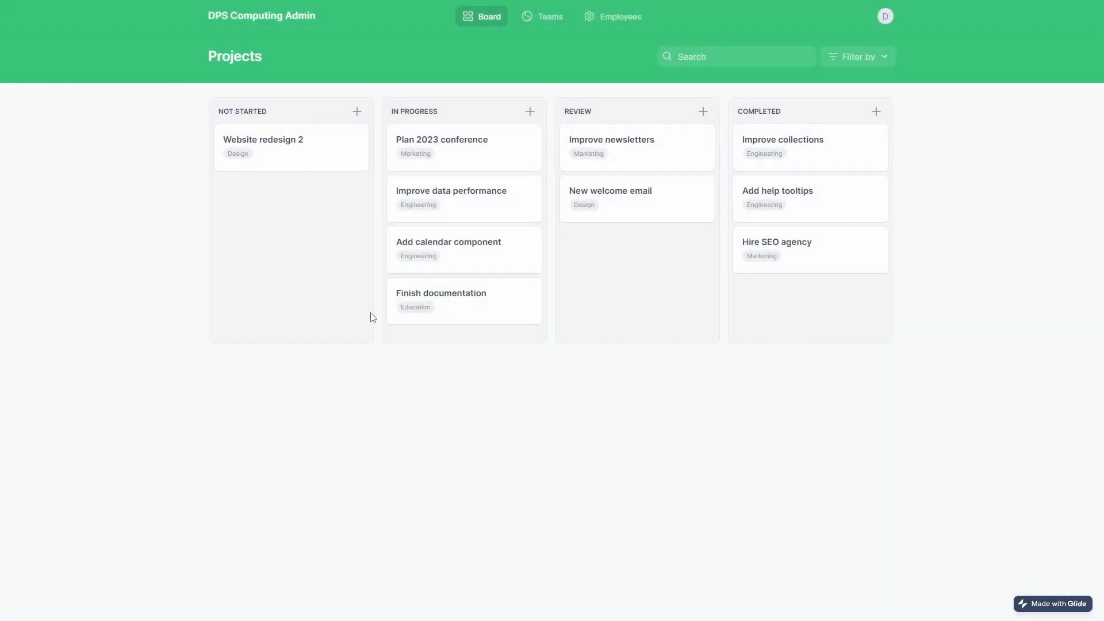
key(F5)
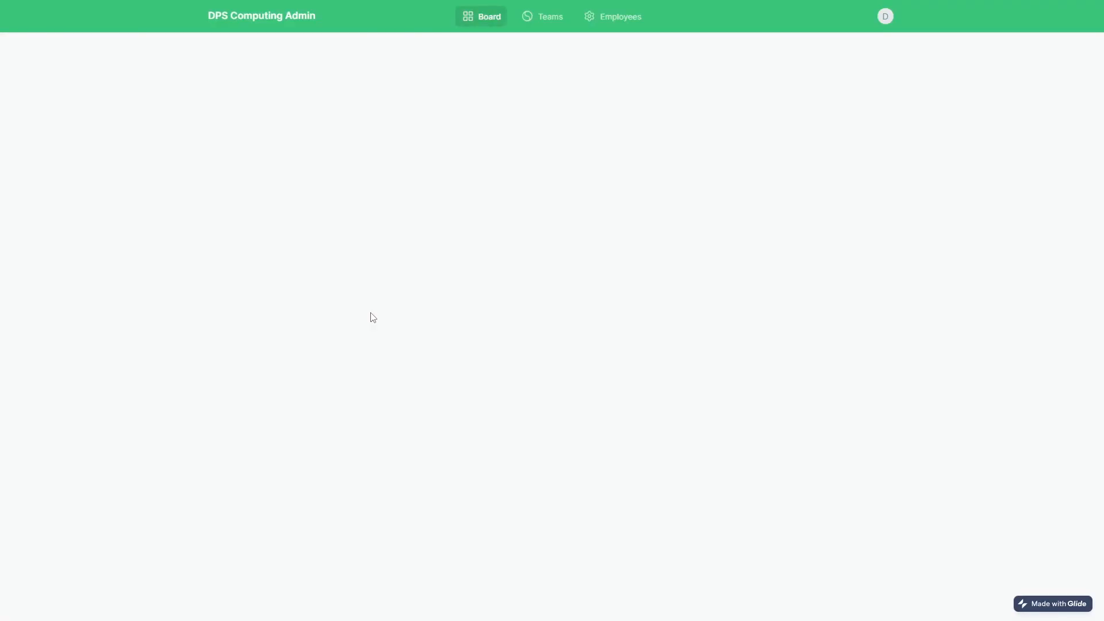
Reopen Hire SEO agency after the reload and place the caret at the end of its note.
triple_click(825, 245)
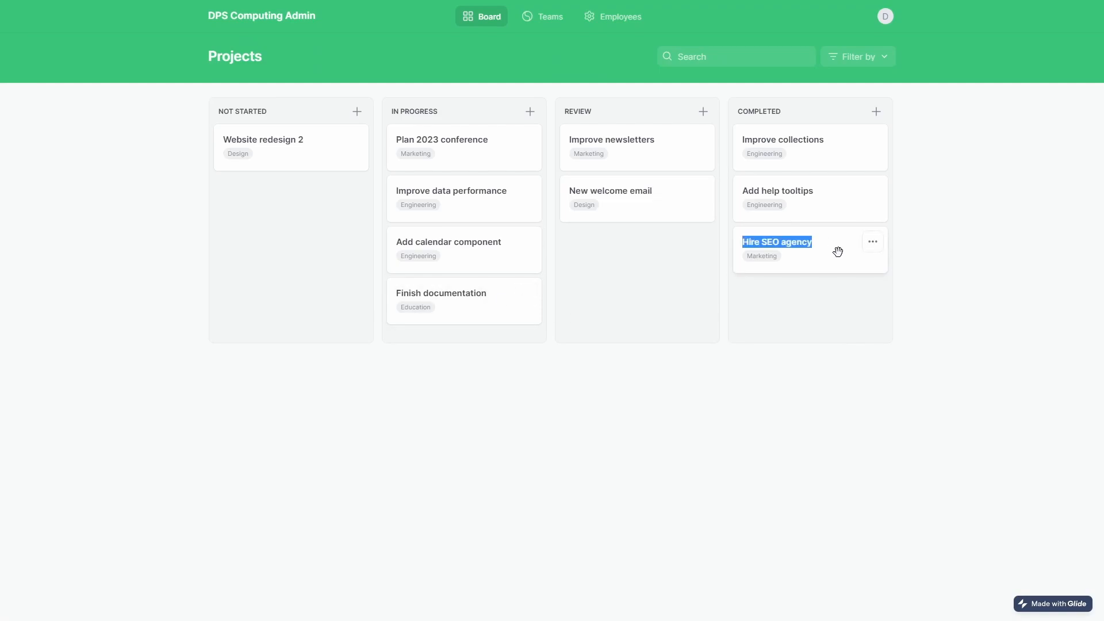
click(838, 252)
click(346, 350)
click(131, 342)
click(795, 256)
drag(458, 343, 260, 341)
click(328, 356)
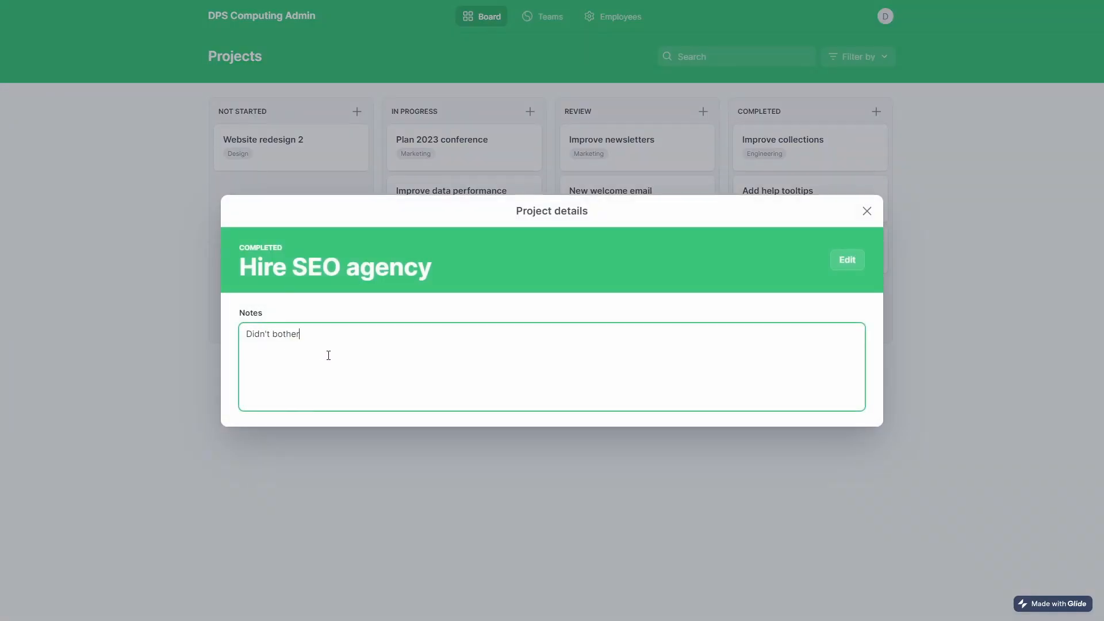
click(867, 212)
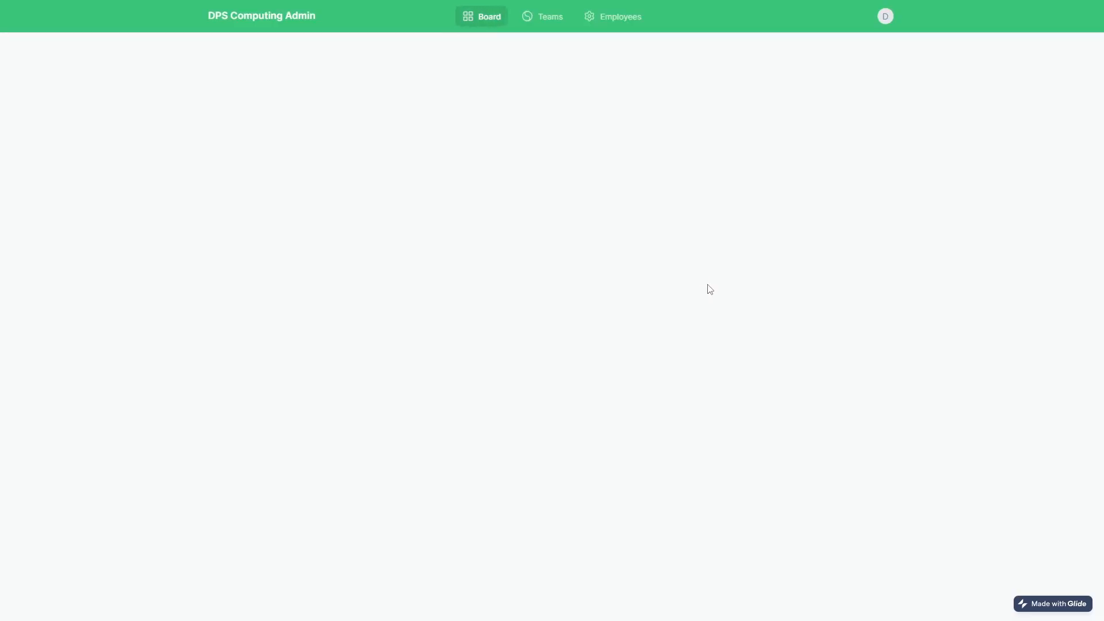
Open and close Hire SEO agency's details, reload, and reopen them to confirm the note persisted.
click(787, 263)
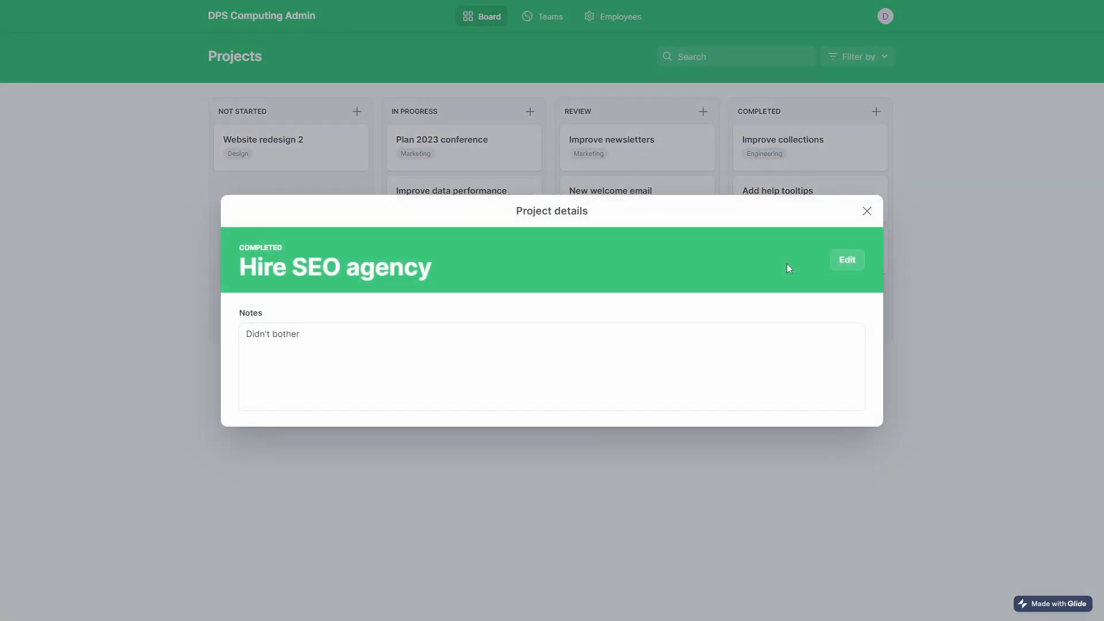
click(867, 212)
drag(832, 239, 744, 244)
click(867, 213)
key(F5)
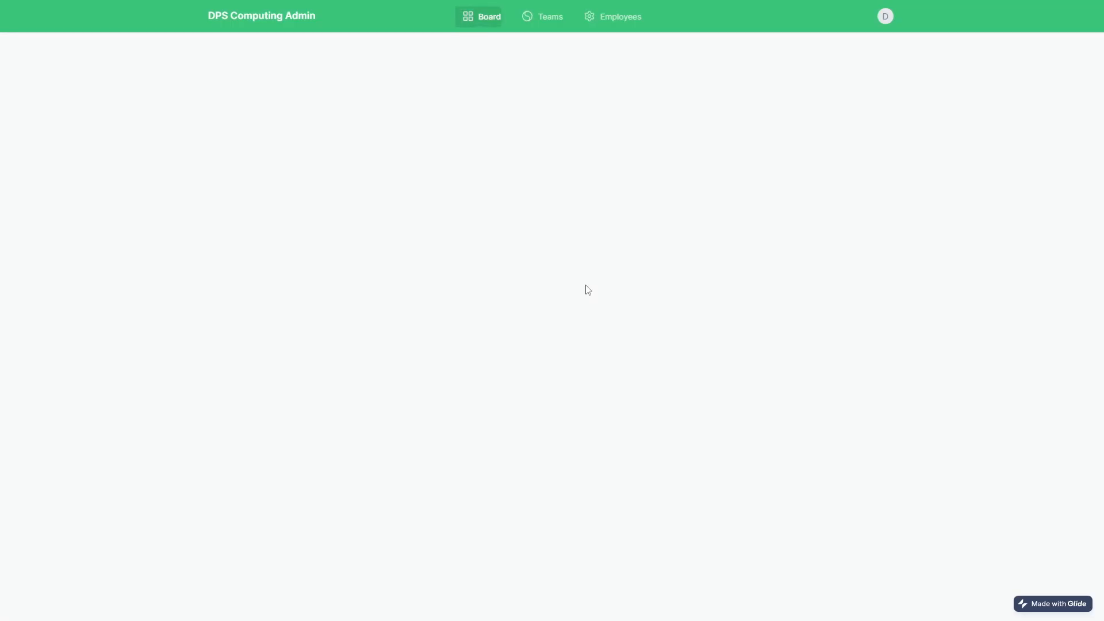
click(790, 255)
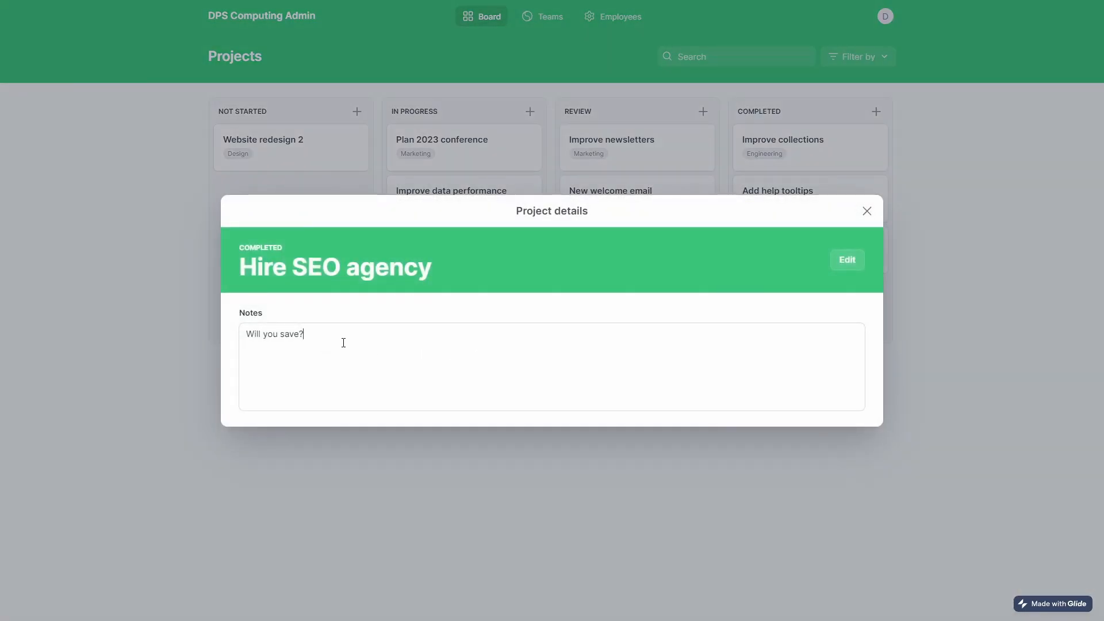
key(Escape)
click(816, 236)
Close the project details and drag Improve data performance into the Review column.
click(867, 211)
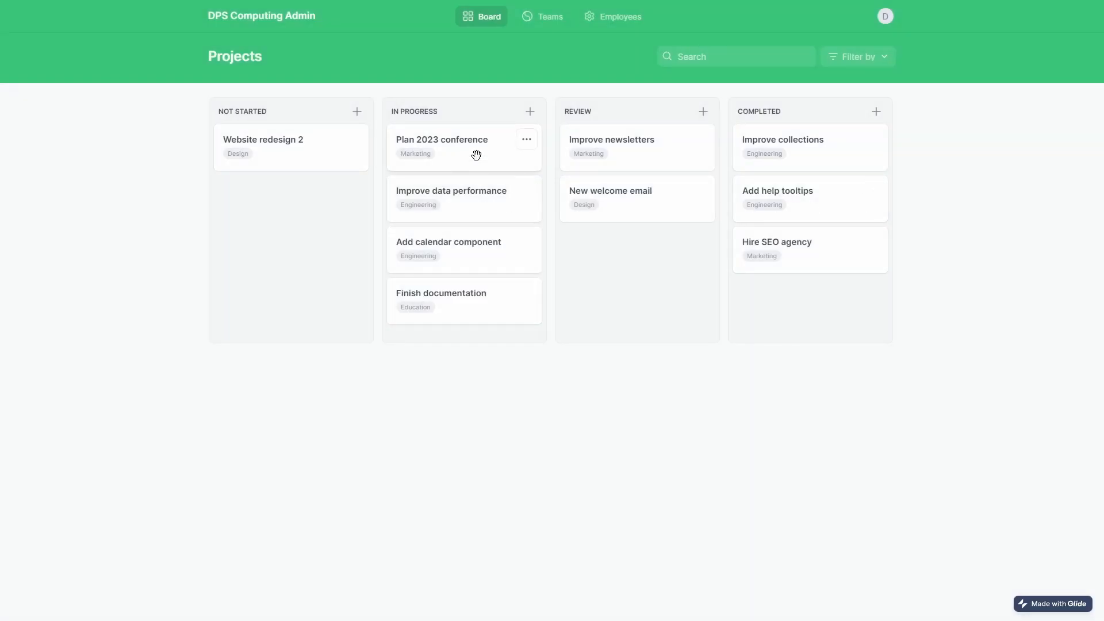
mouse_move(534, 301)
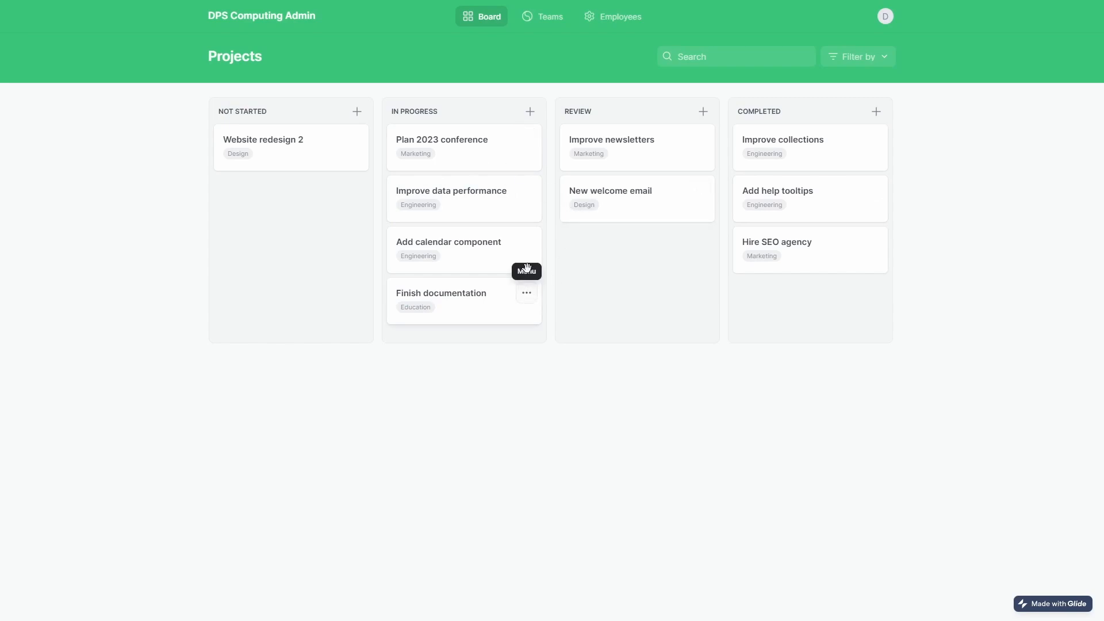
mouse_move(636, 199)
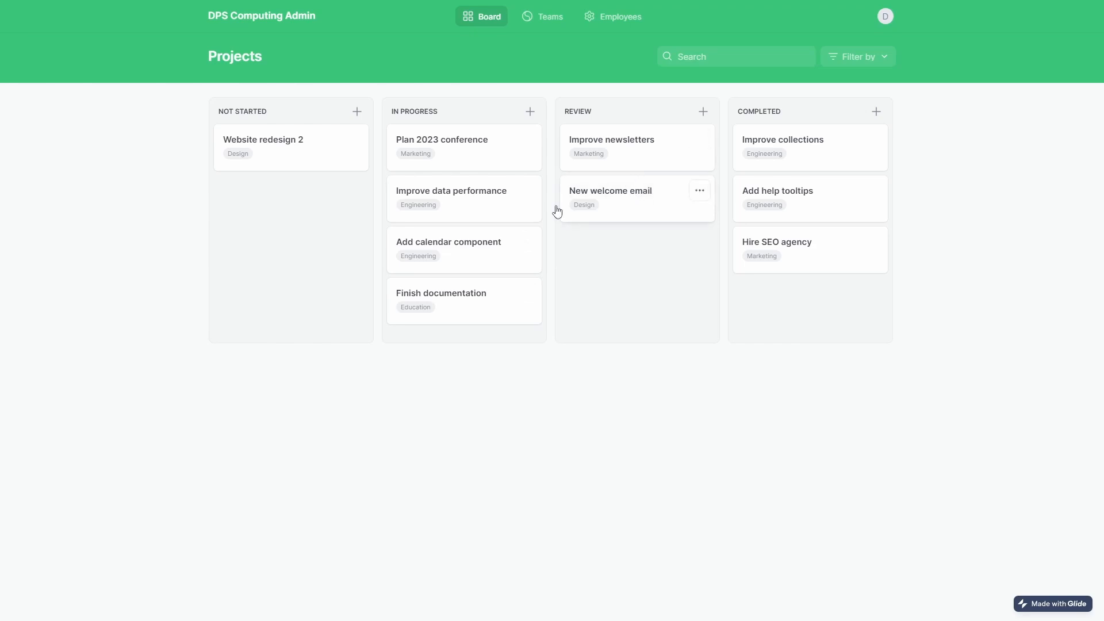
drag(541, 245, 630, 261)
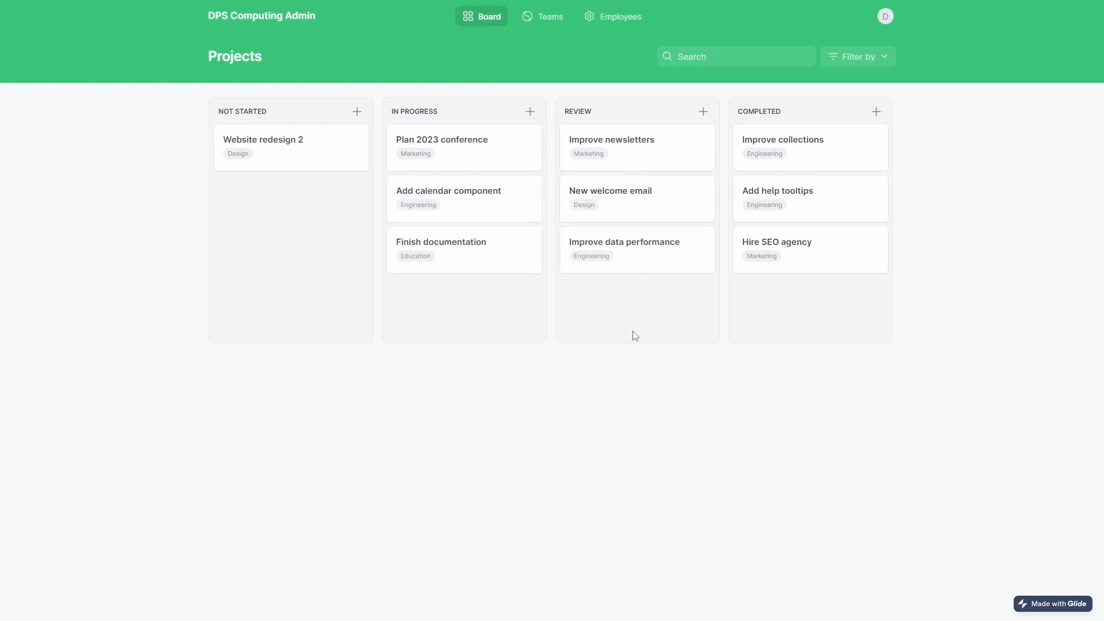
Reload the app repeatedly to check whether Improve data performance stayed in Review.
key(F5)
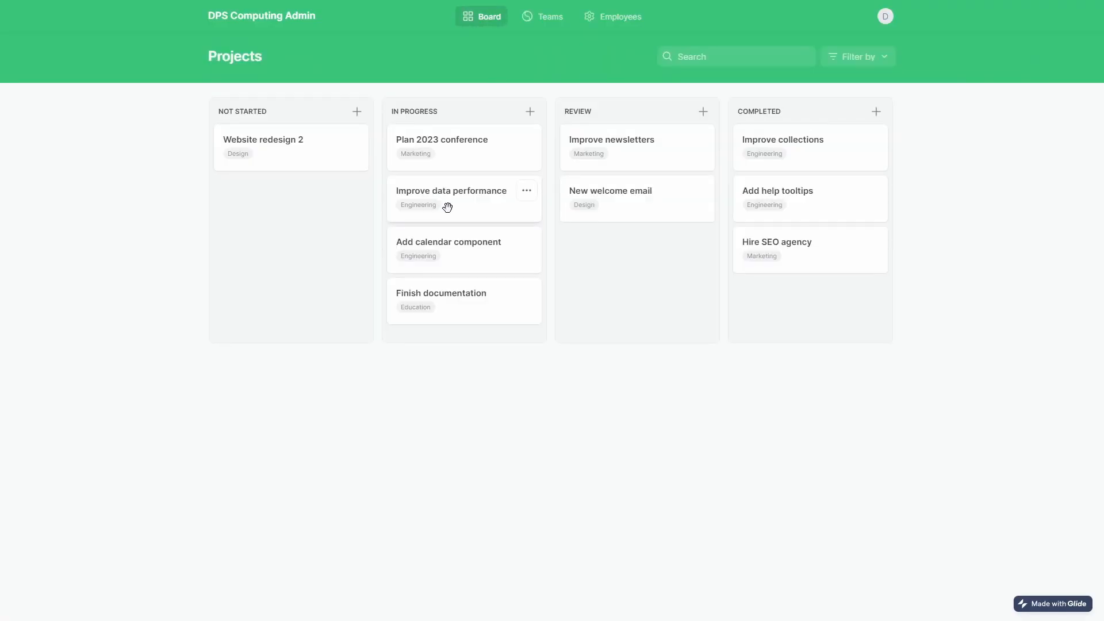
key(F5)
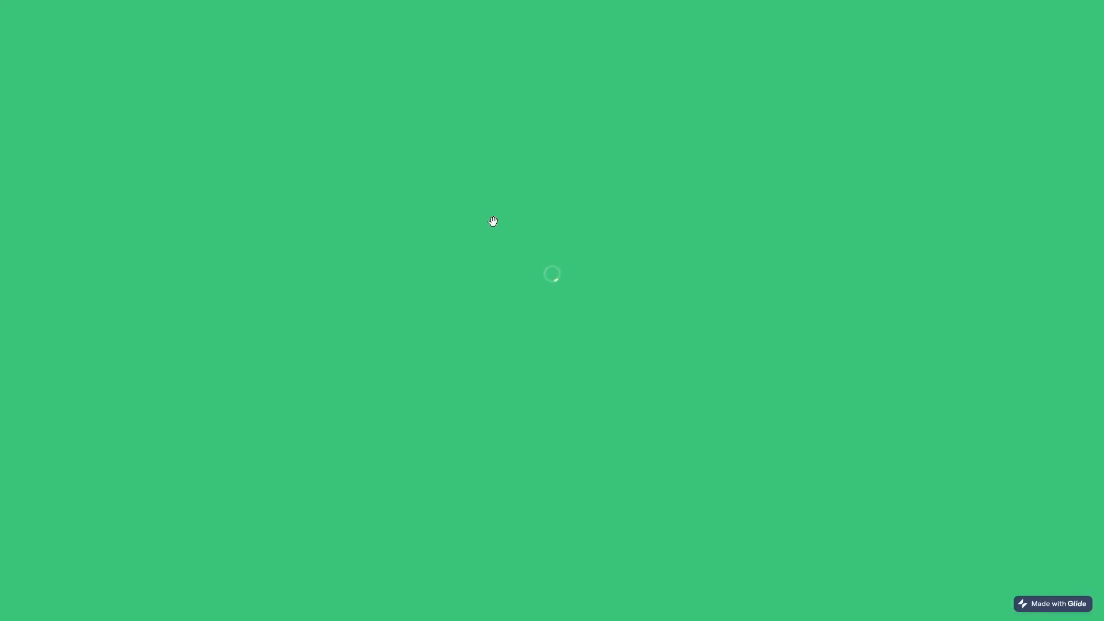
key(F5)
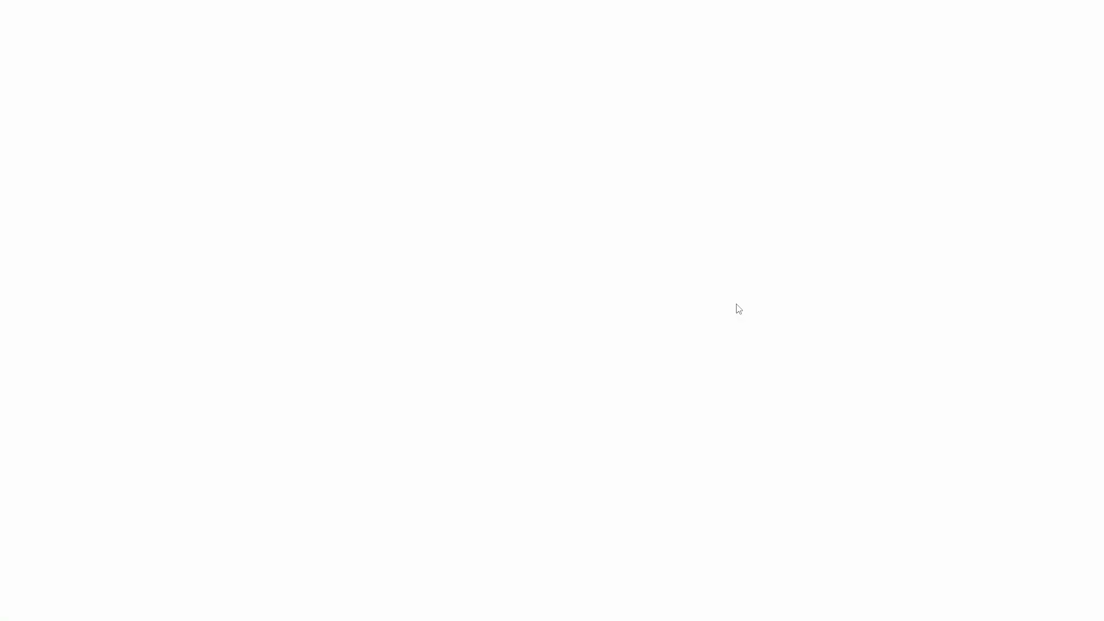
key(F5)
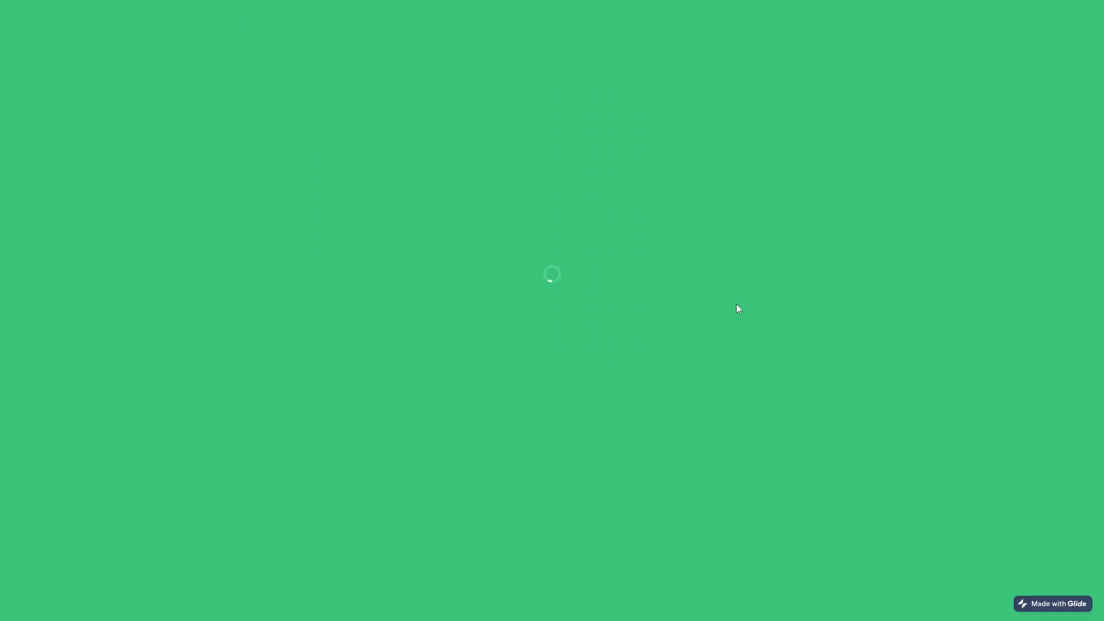
key(F5)
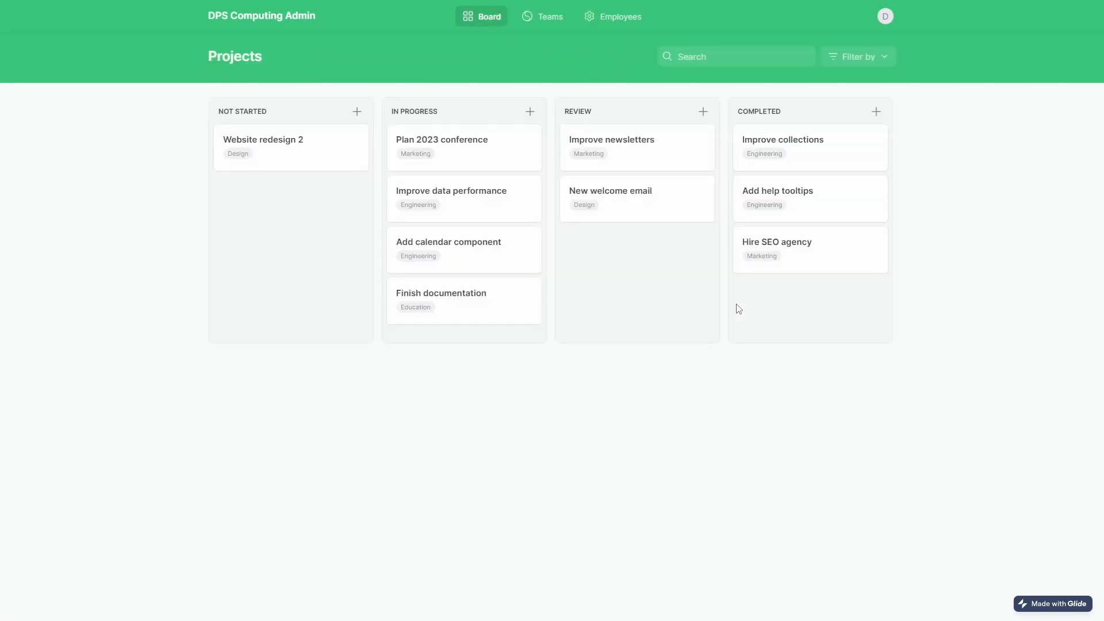
key(F5)
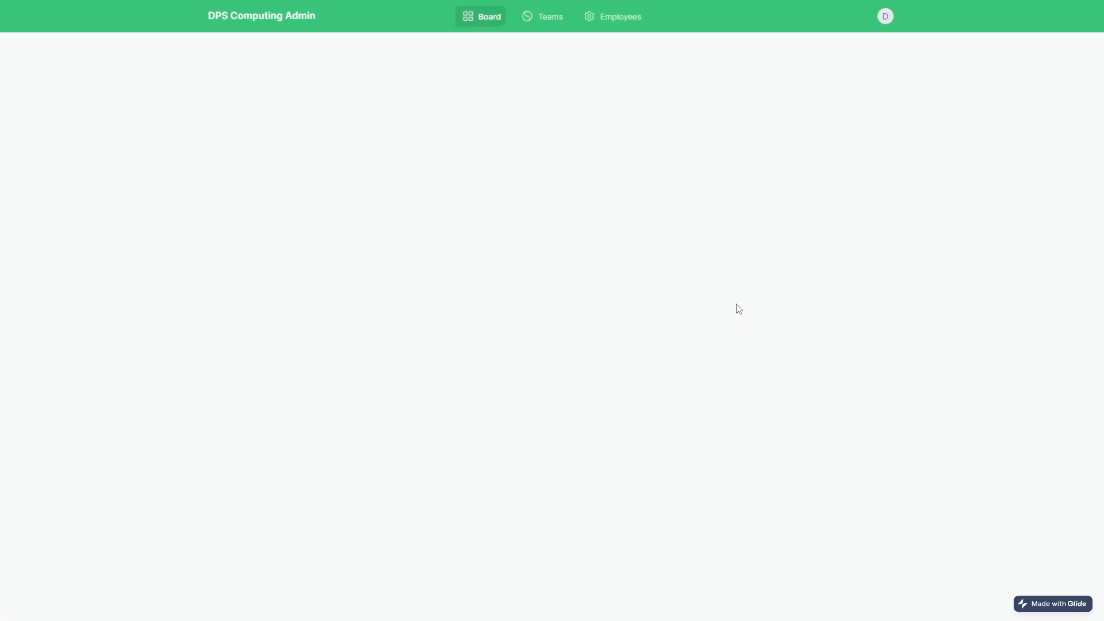
key(F5)
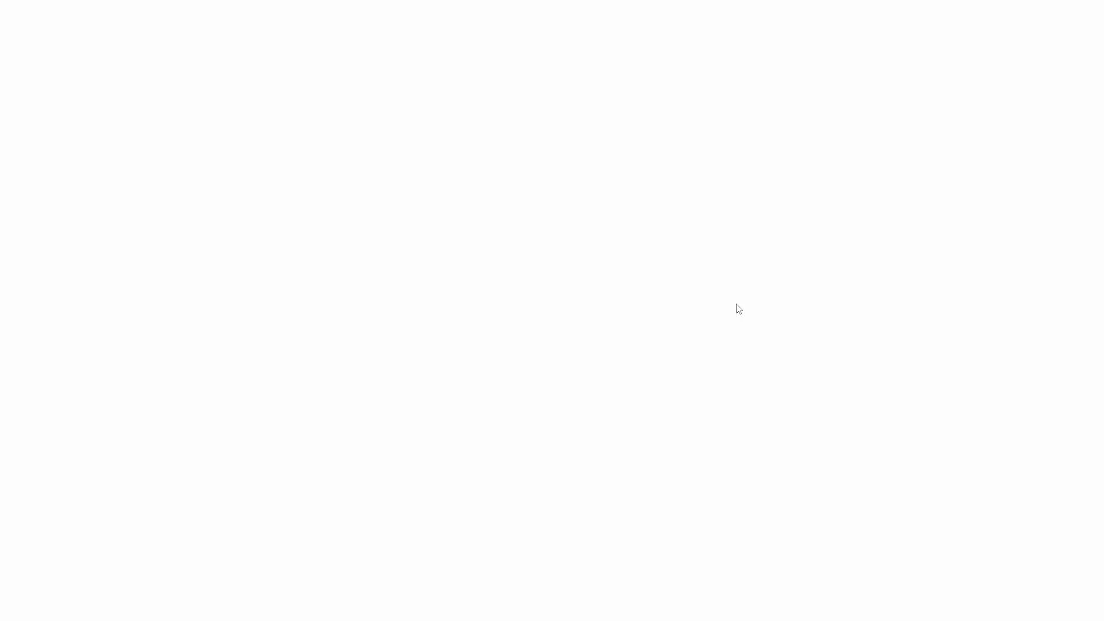
key(F5)
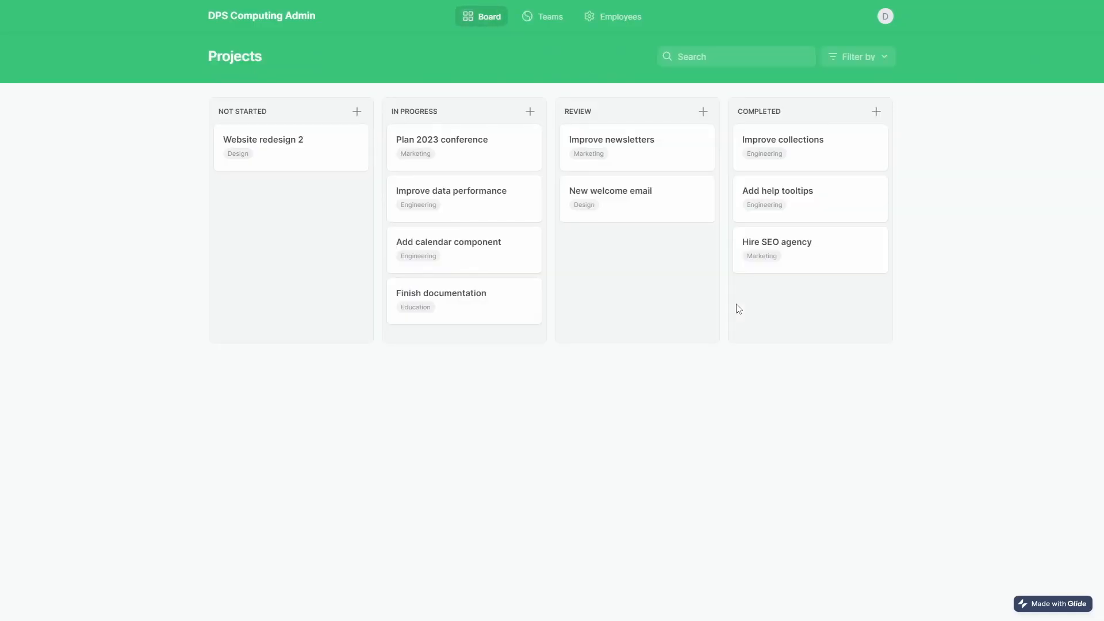
key(F5)
Inspect Improve data performance, reload several times, then move it to Review again and reload.
triple_click(447, 187)
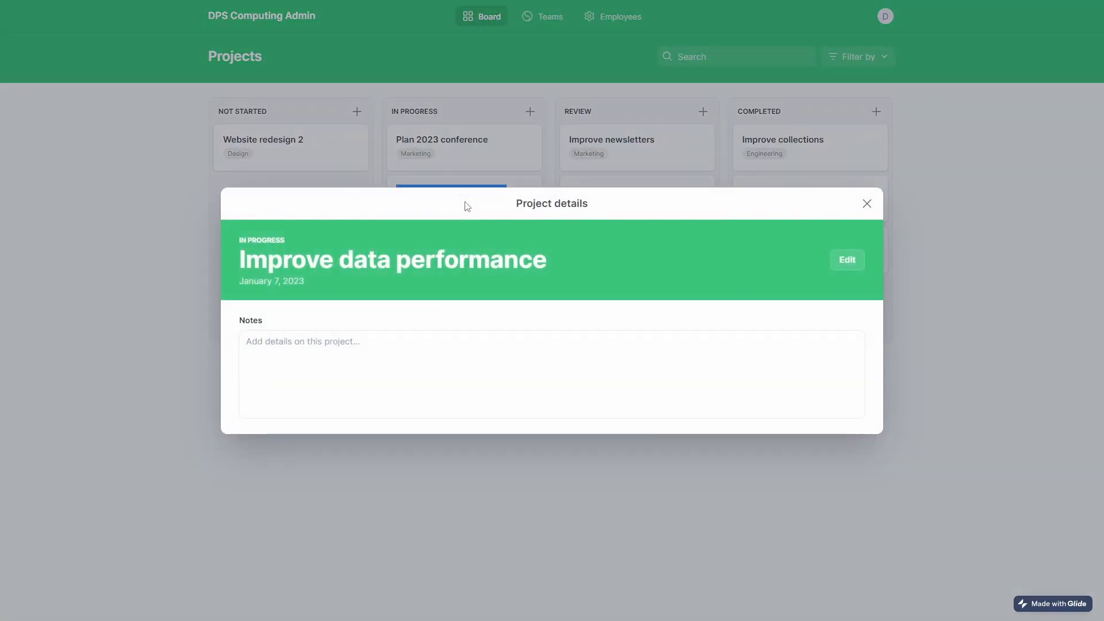
click(866, 204)
key(F5)
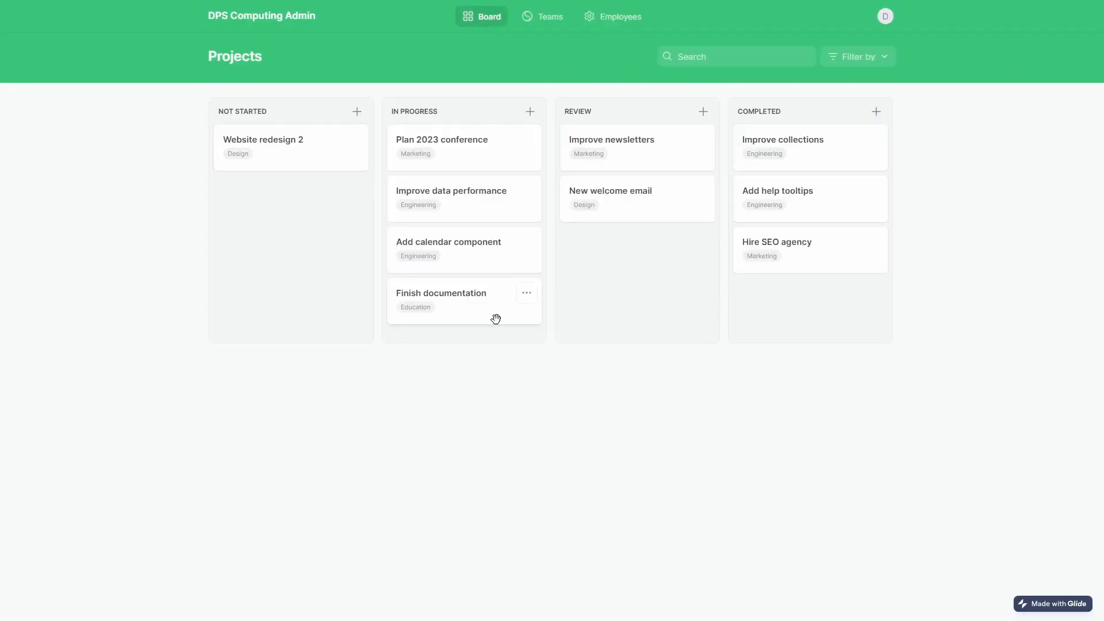
key(F5)
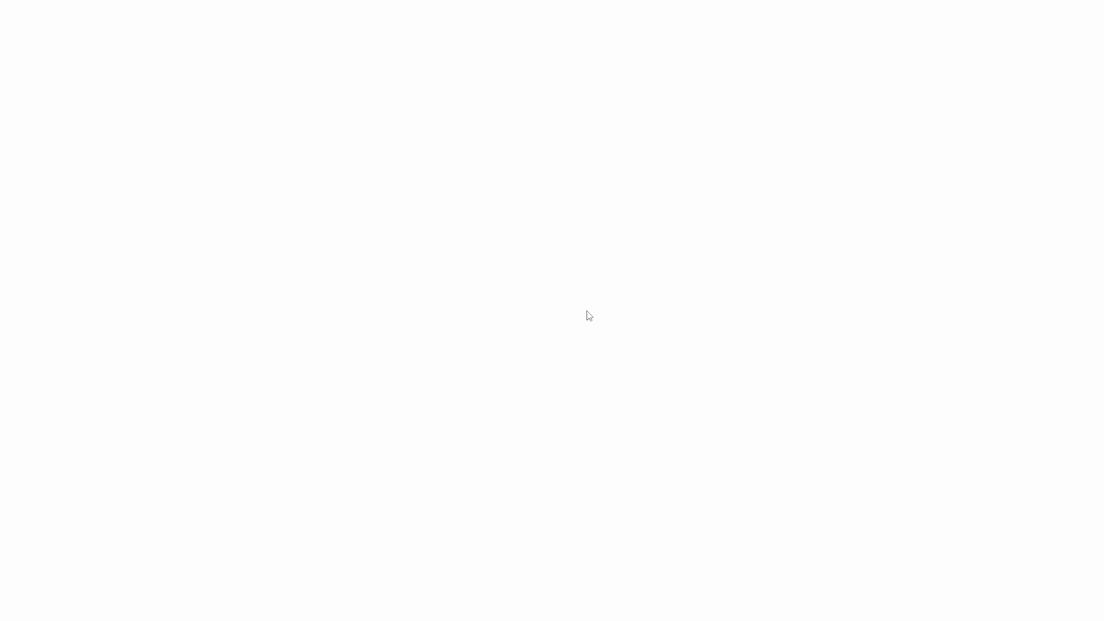
key(F5)
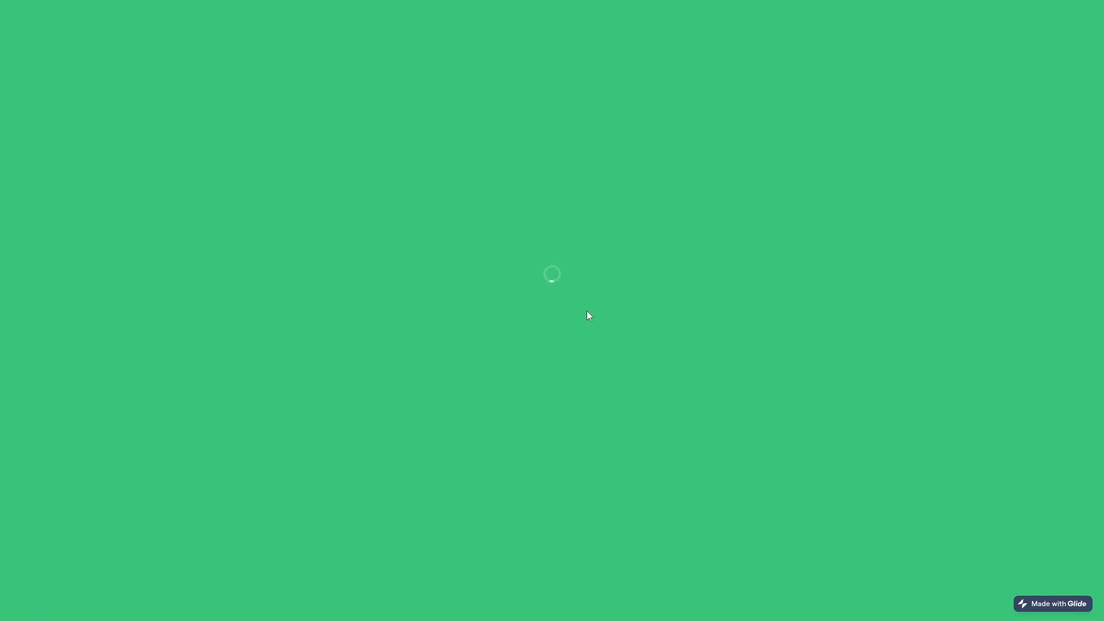
key(F5)
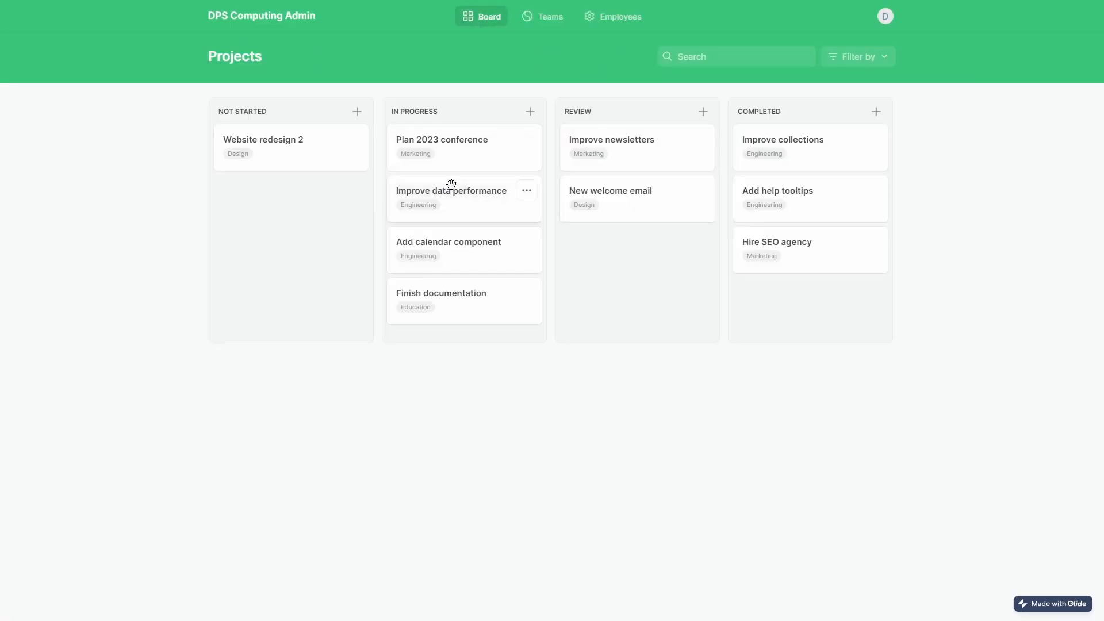
drag(469, 189, 673, 269)
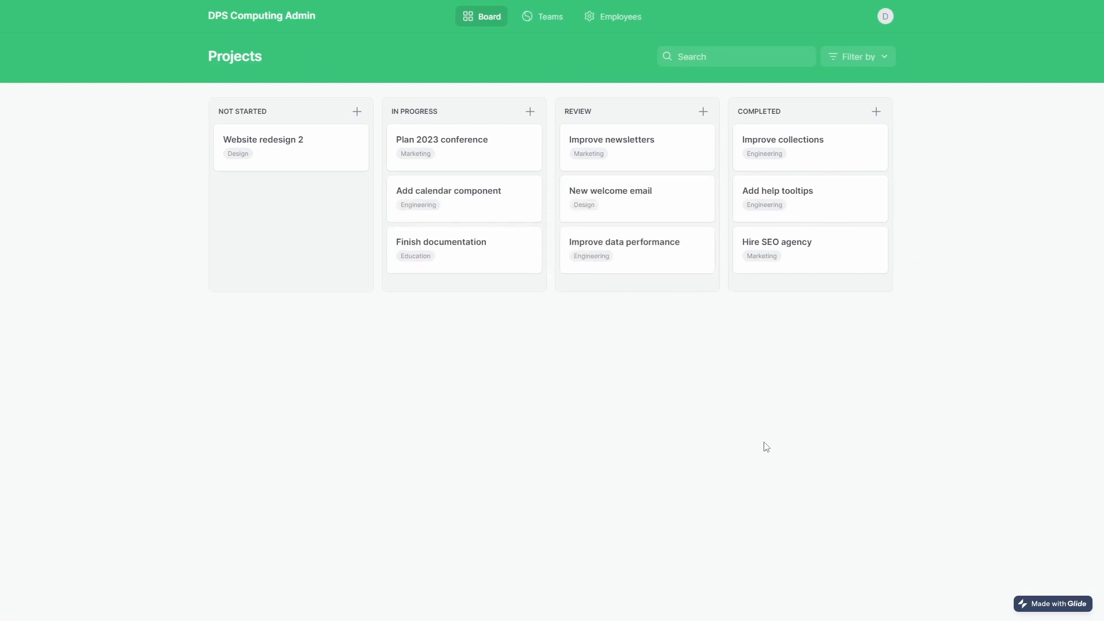
key(F5)
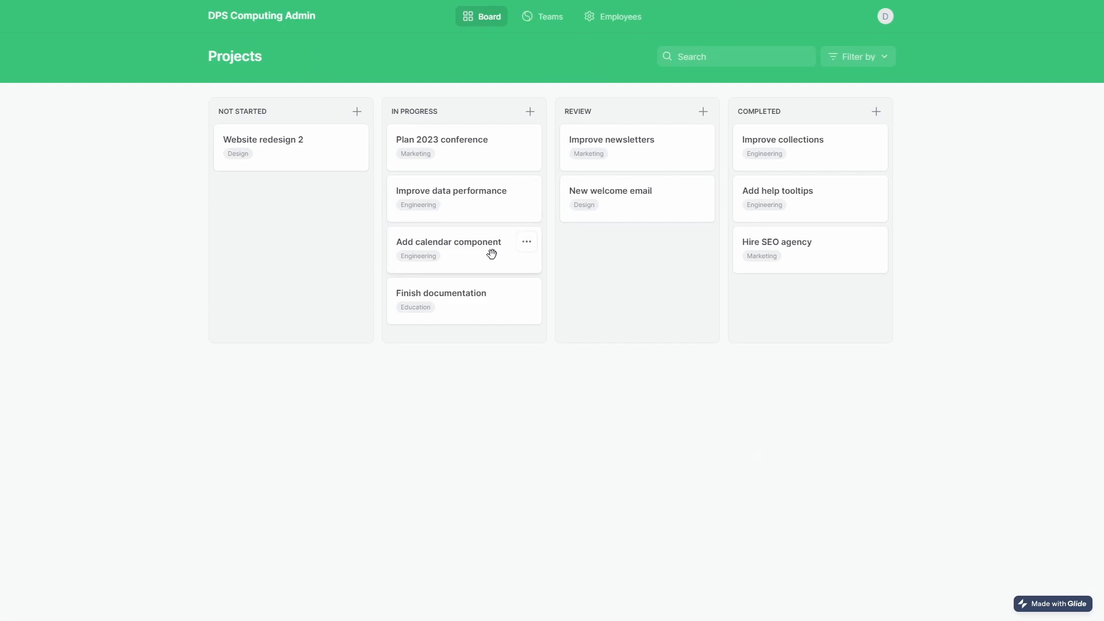
Move Add calendar component into Review and browse the Teams and Employees pages.
drag(492, 254, 656, 283)
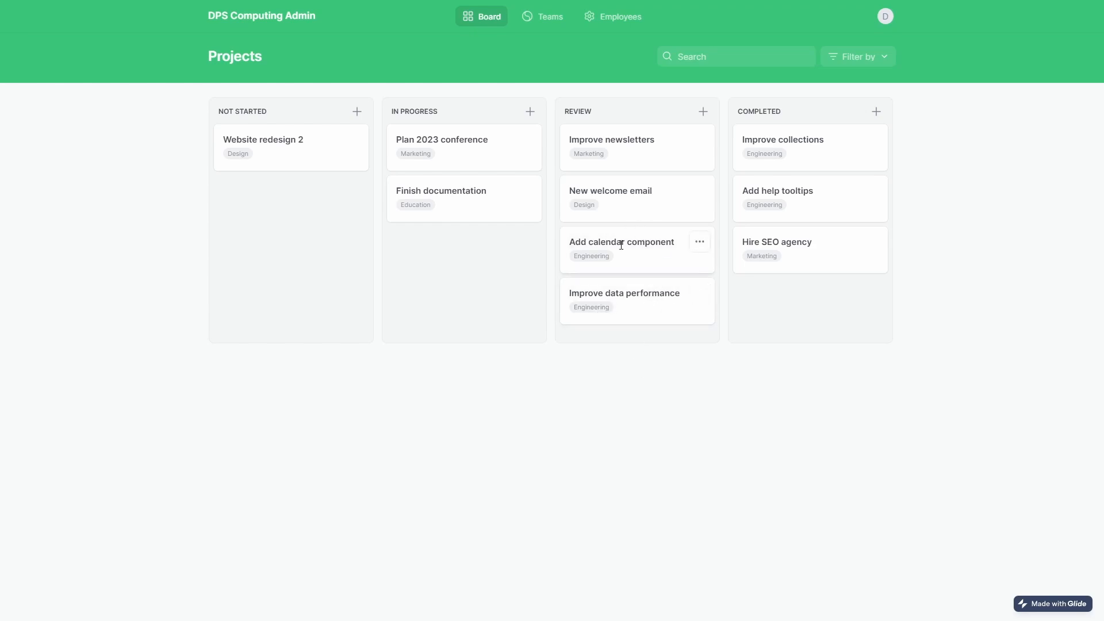
click(544, 22)
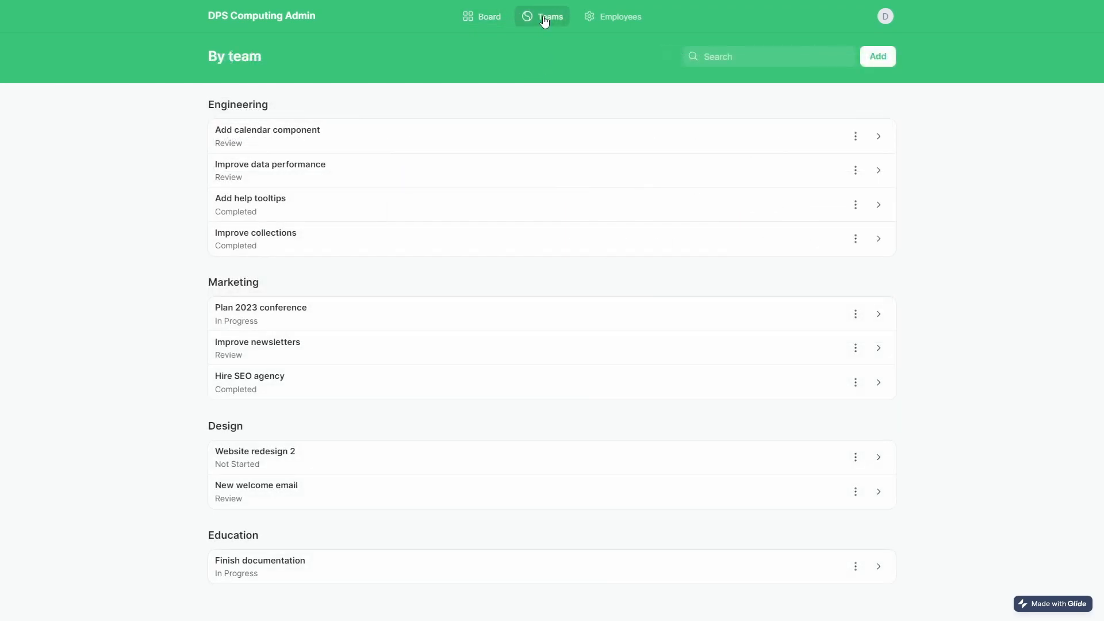
click(622, 25)
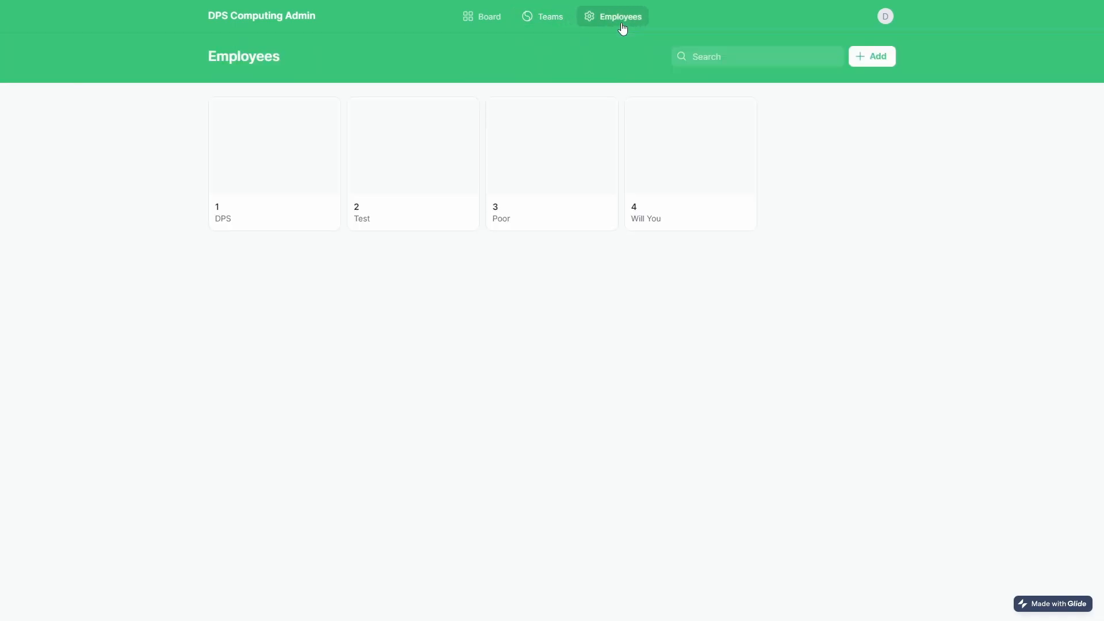
click(545, 22)
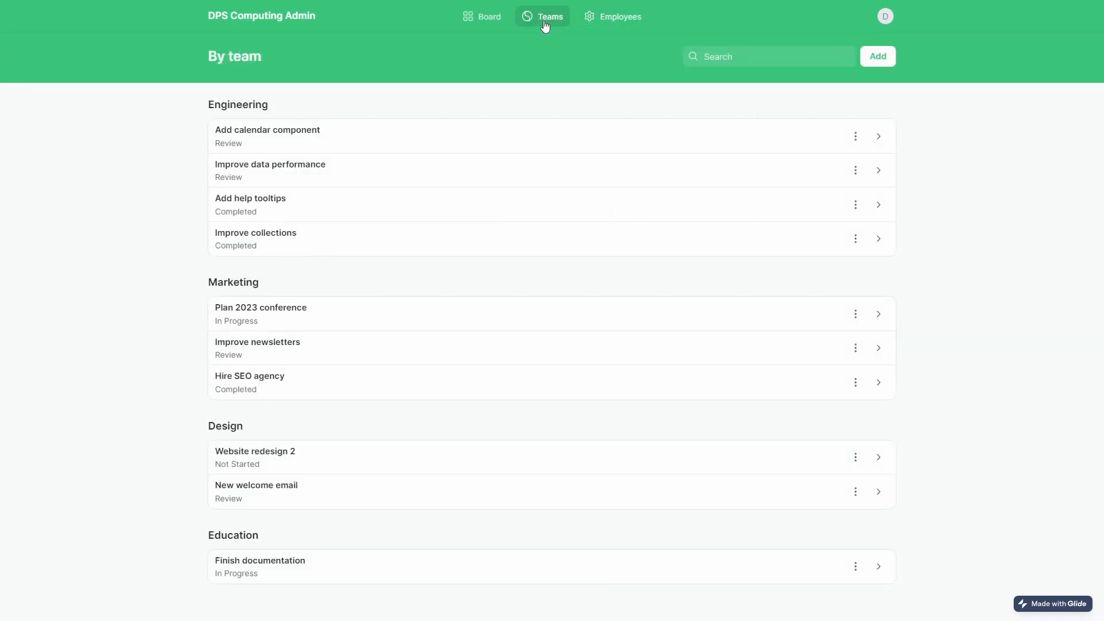
click(468, 21)
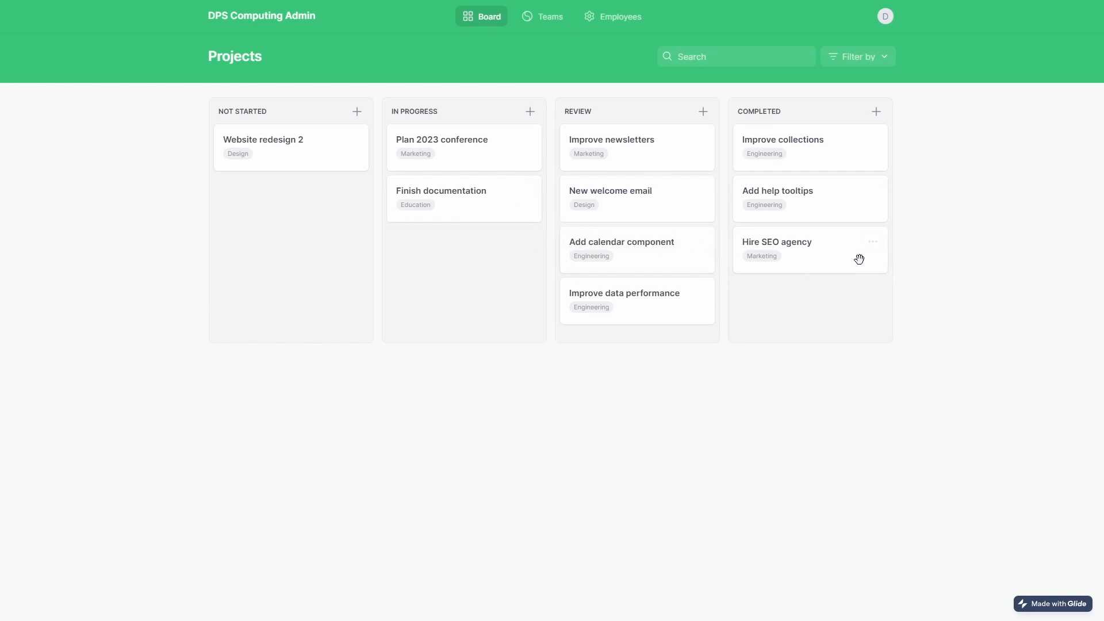
Drag Hire SEO agency into In Progress, then return it to Completed.
drag(812, 247, 668, 335)
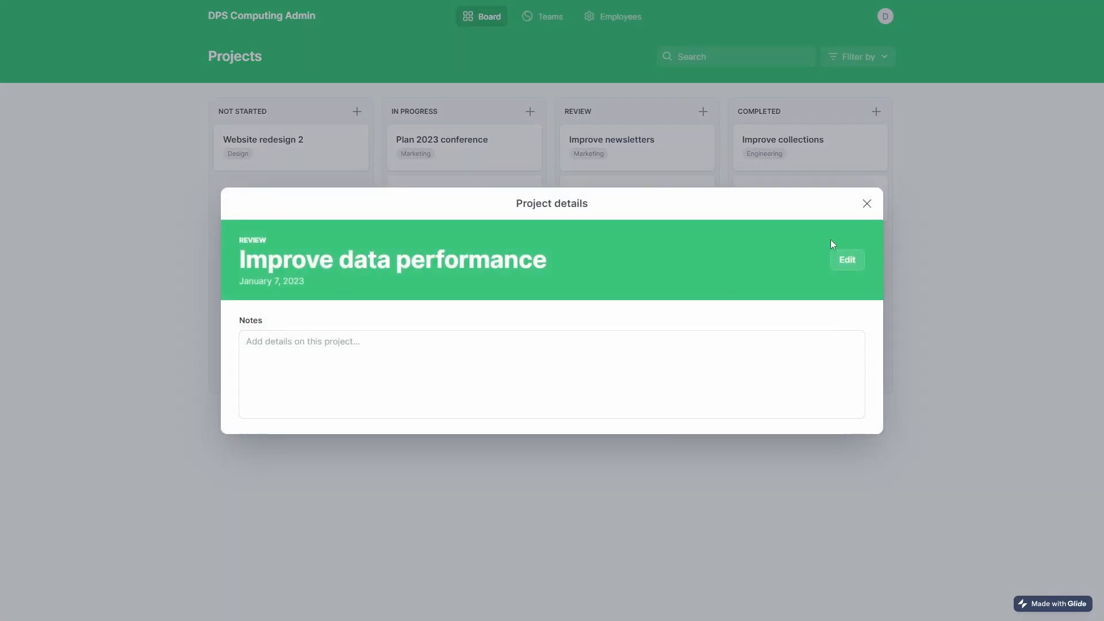
click(867, 203)
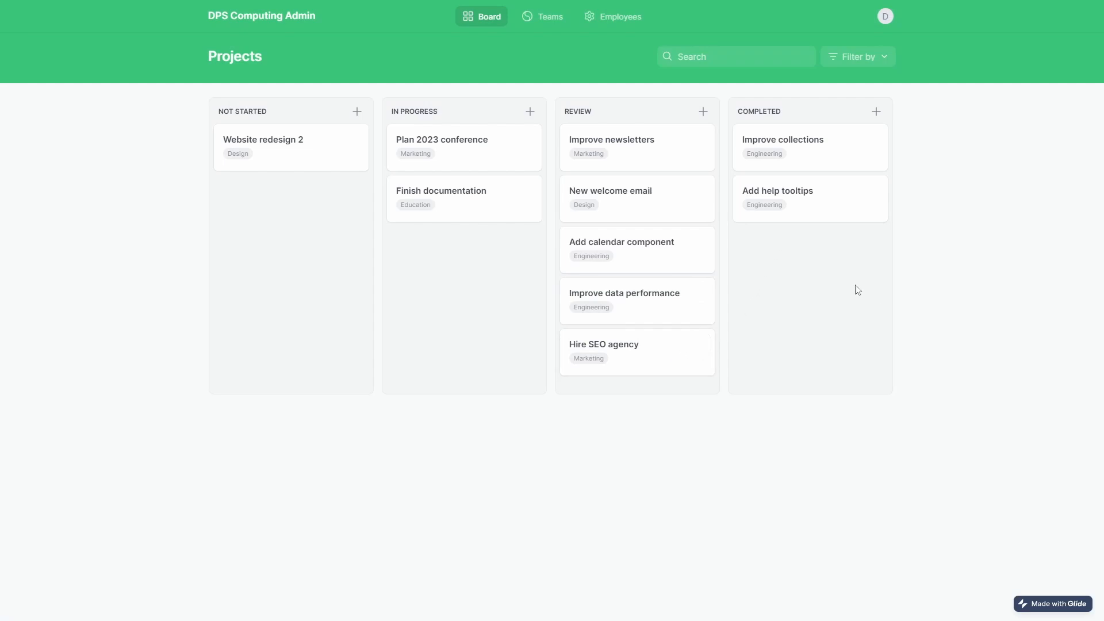
drag(636, 360, 817, 258)
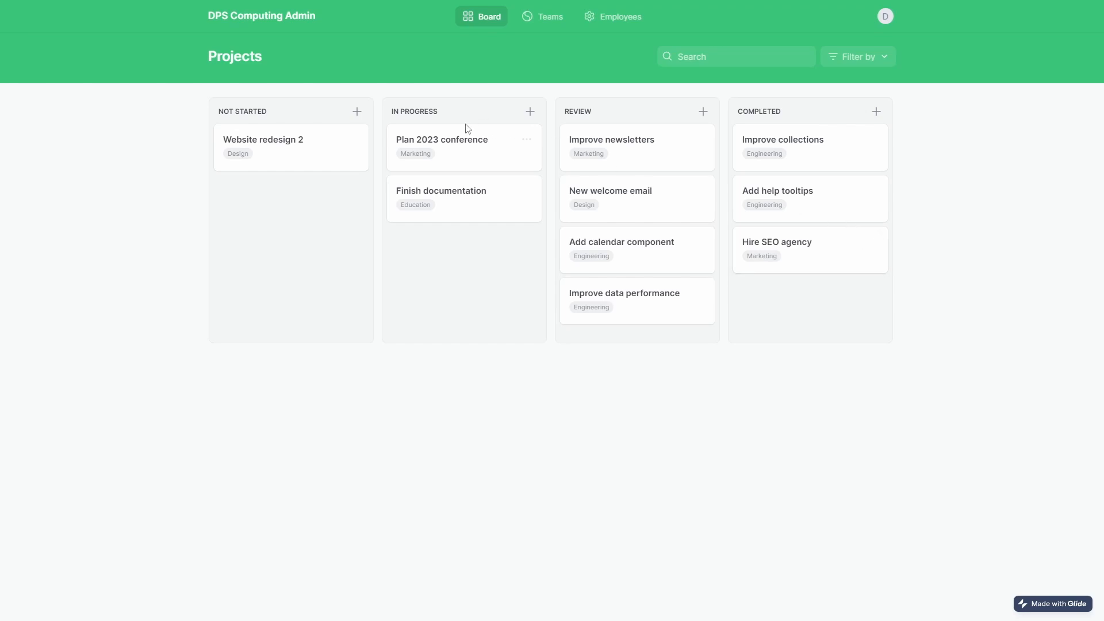
Browse the Teams view and open the details of employees 4, 2 and 3 in turn.
click(531, 27)
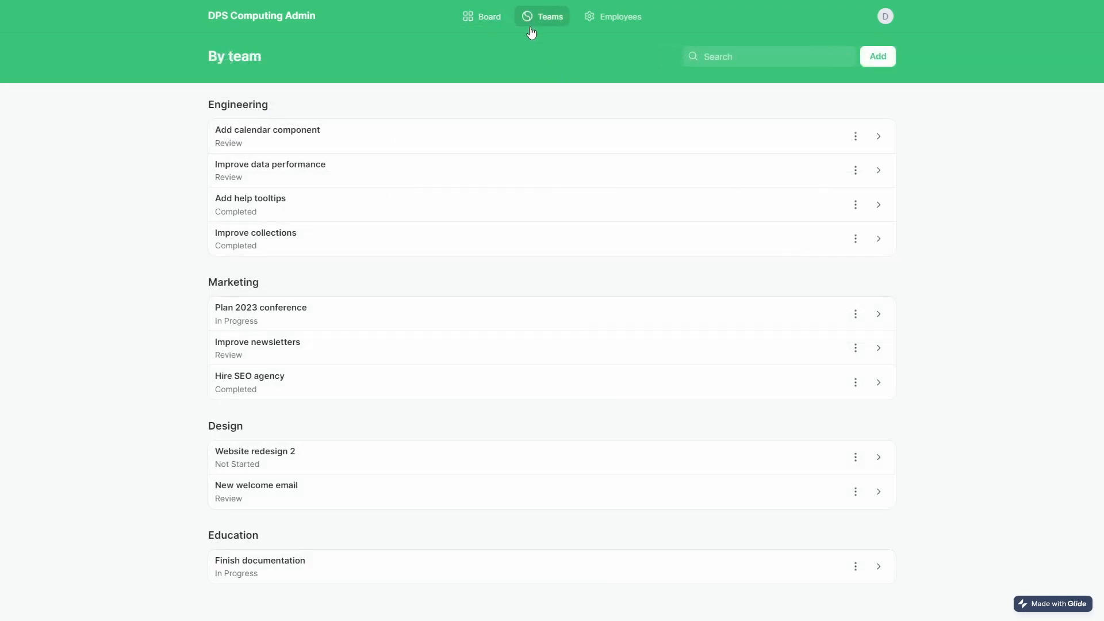
click(601, 18)
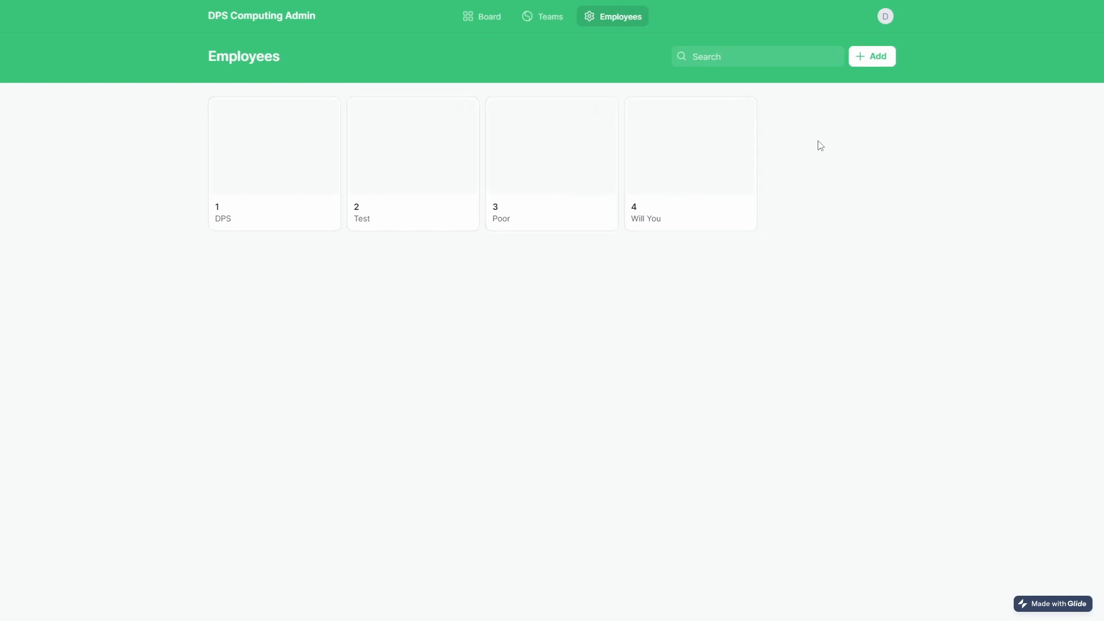
click(673, 176)
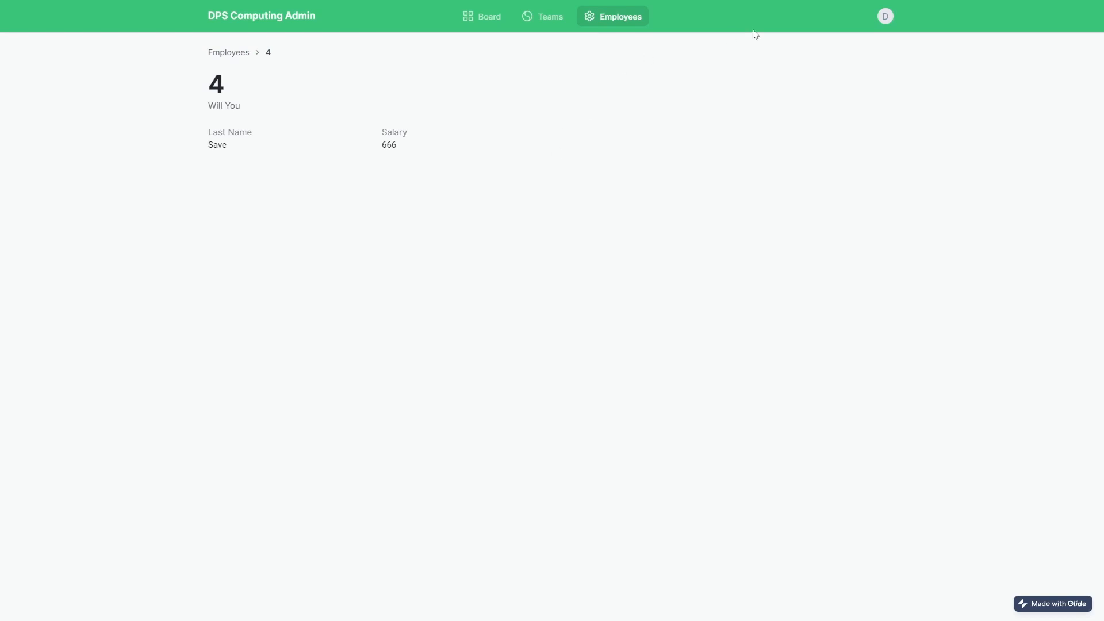
click(223, 52)
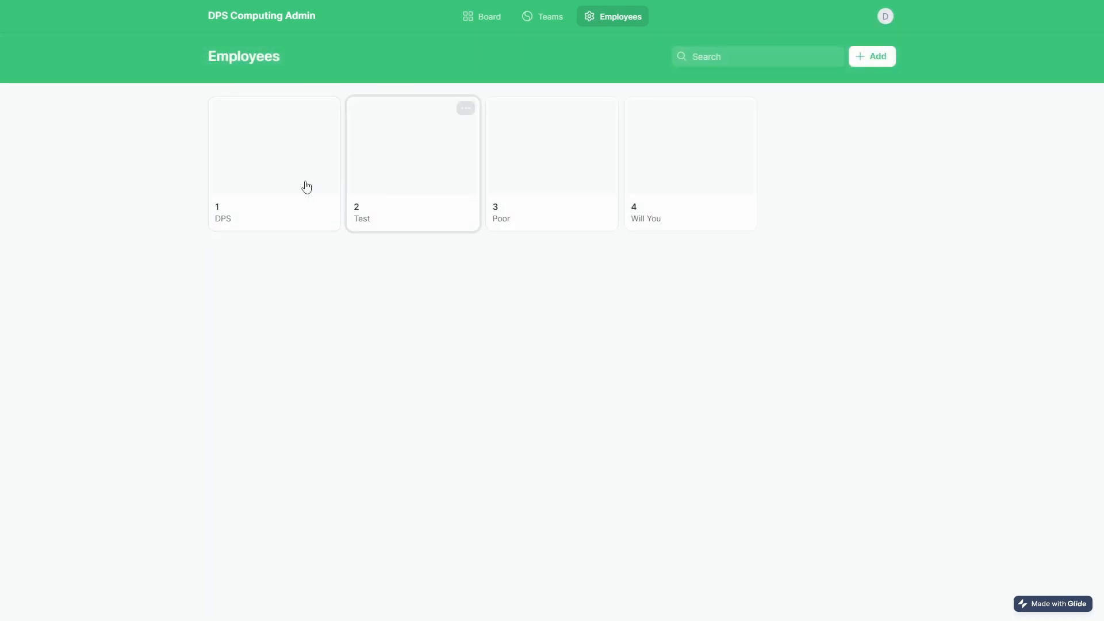
click(397, 192)
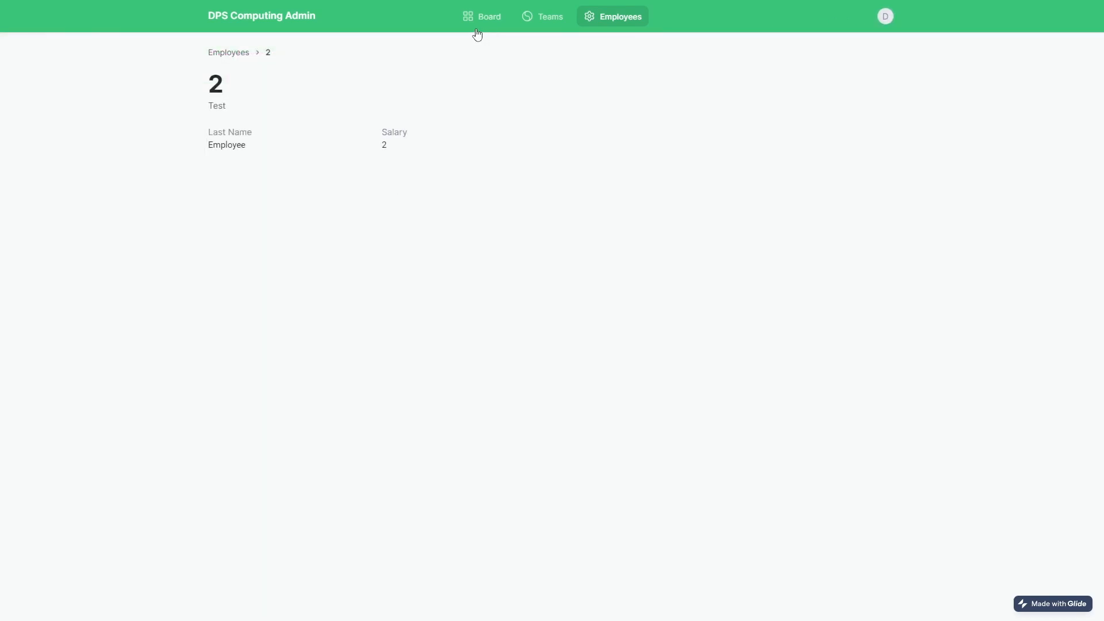
click(228, 52)
click(570, 182)
click(233, 53)
Edit employee 4's first name from 'Will You' to 'Will', save, and reload to confirm.
click(690, 210)
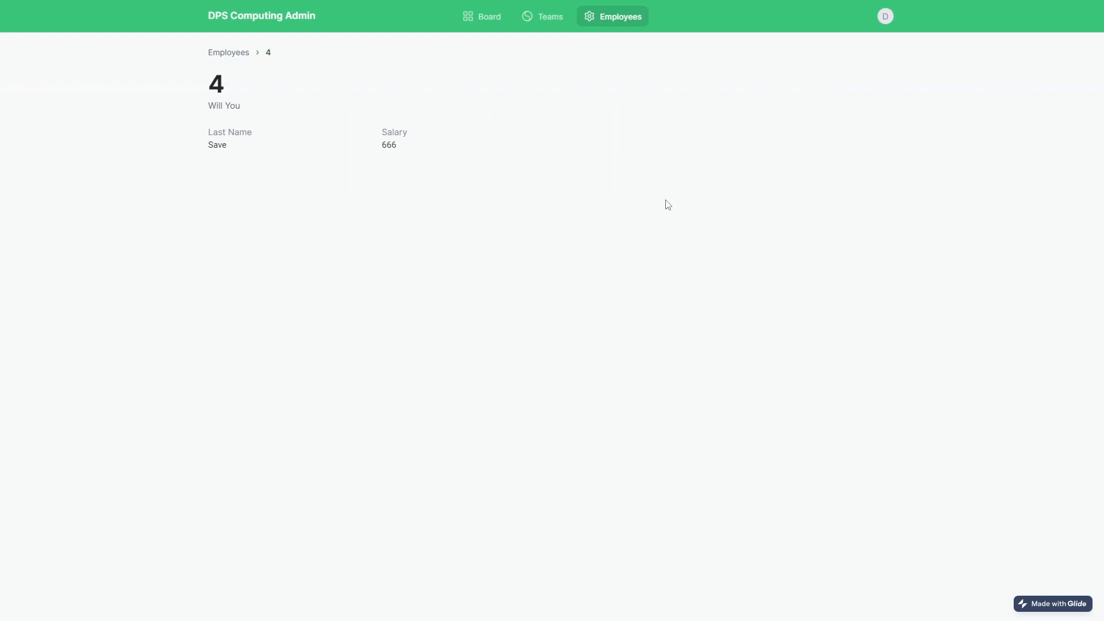
double_click(227, 108)
click(600, 20)
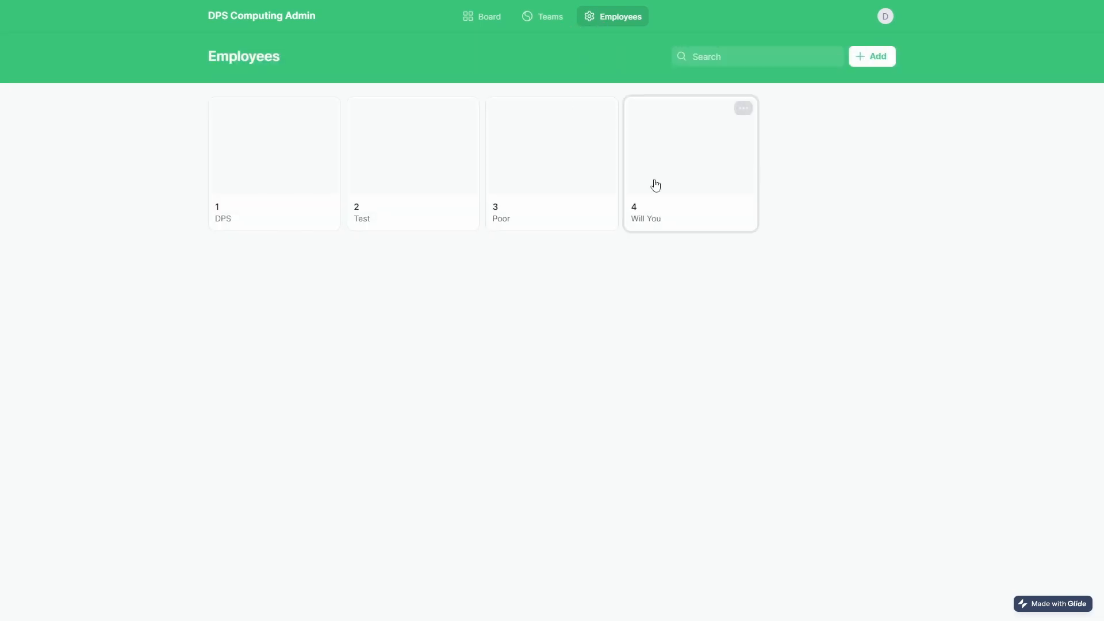
click(744, 108)
click(725, 136)
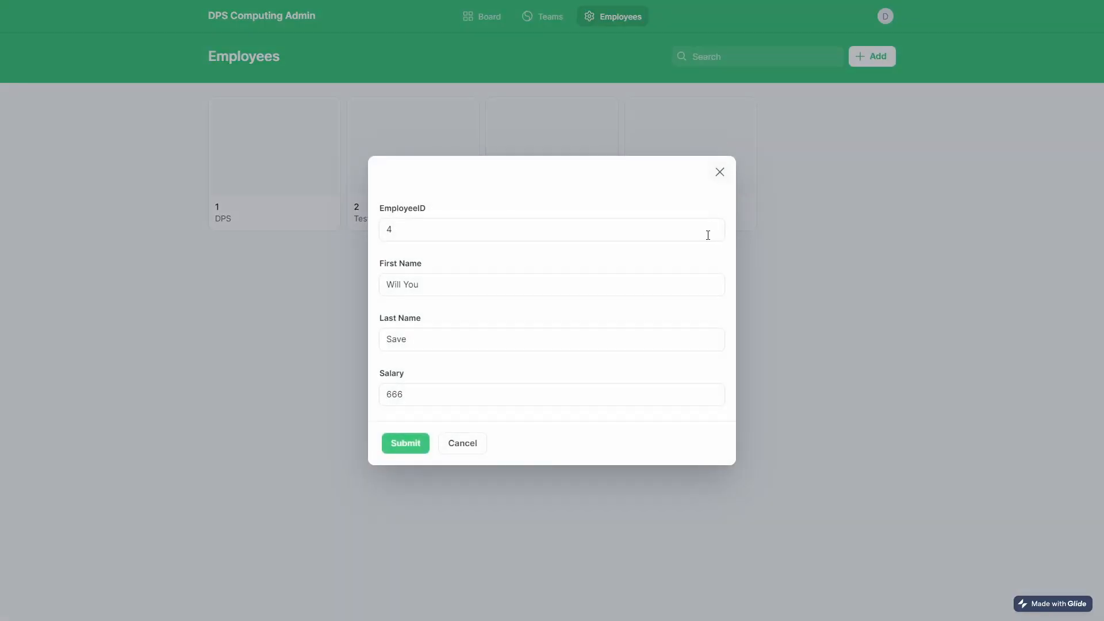
click(418, 285)
drag(419, 284, 404, 285)
key(BackSpace)
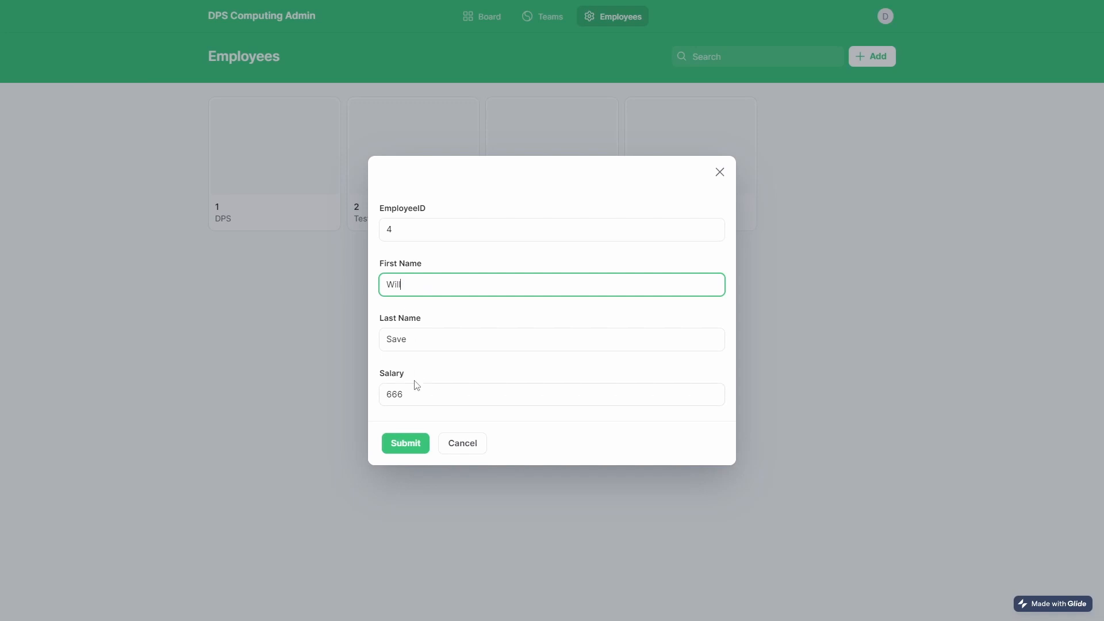
click(415, 443)
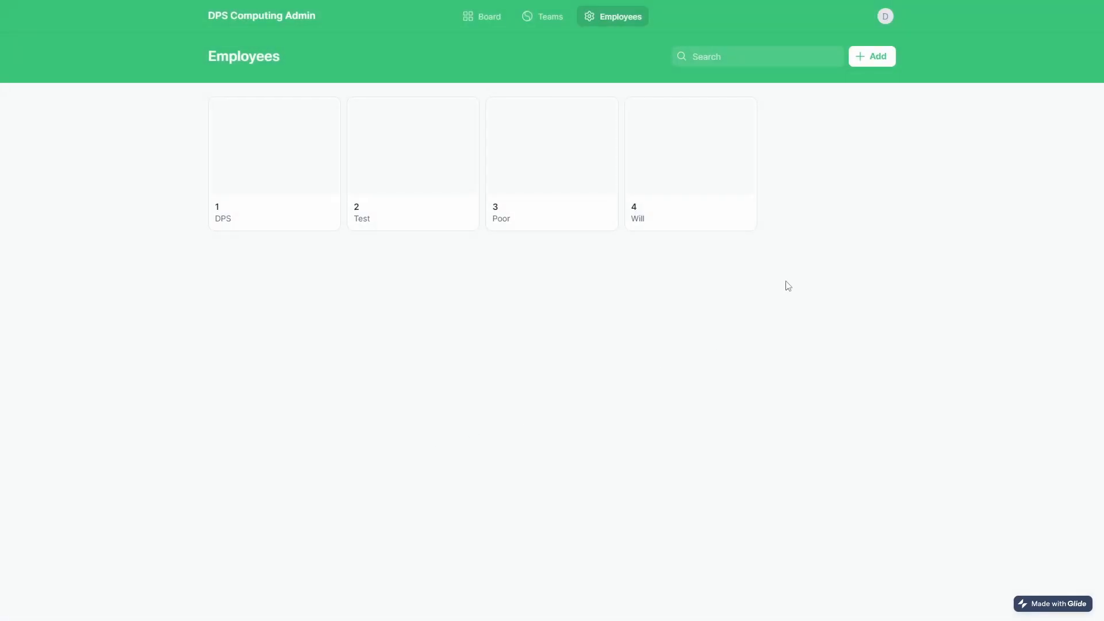
key(F5)
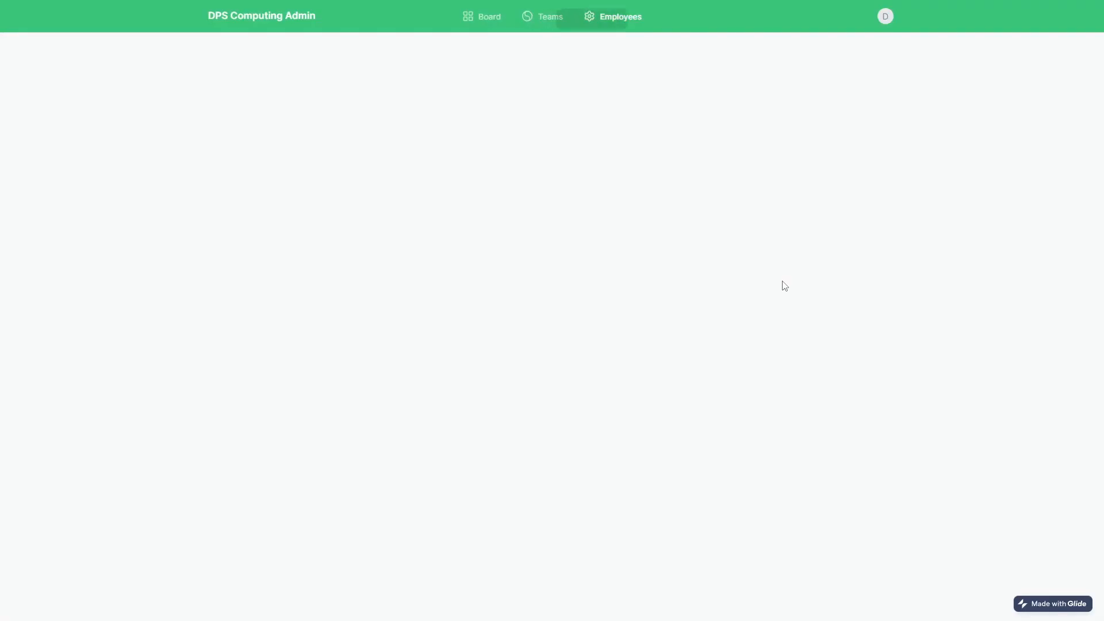
click(690, 212)
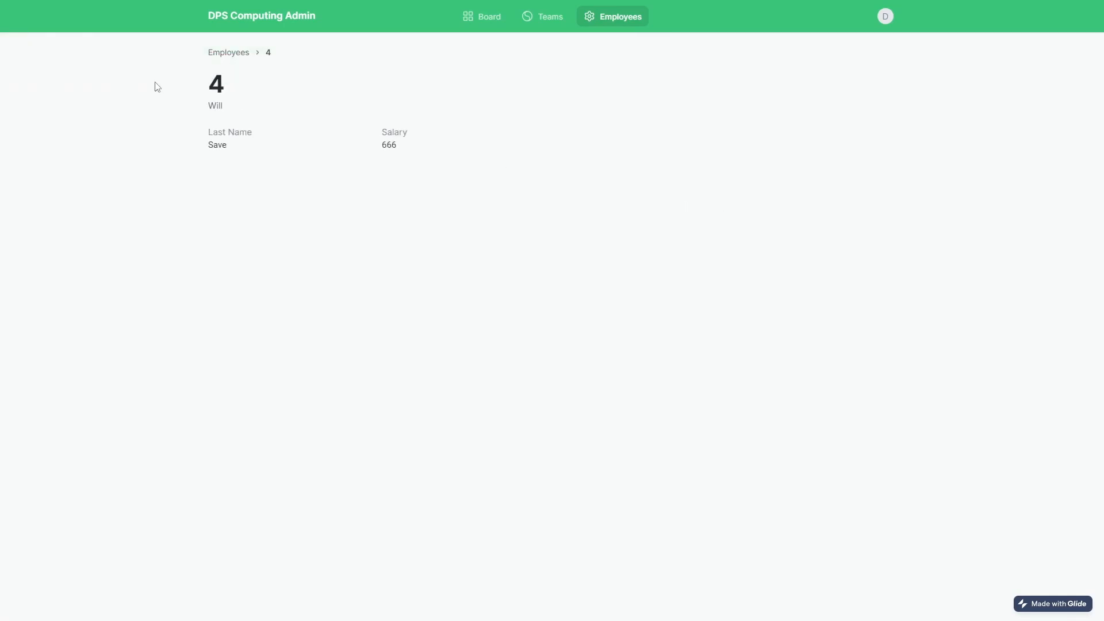
Create a 'Not Coded Right - FIX!' card in the board's Not Started column and reload.
click(476, 21)
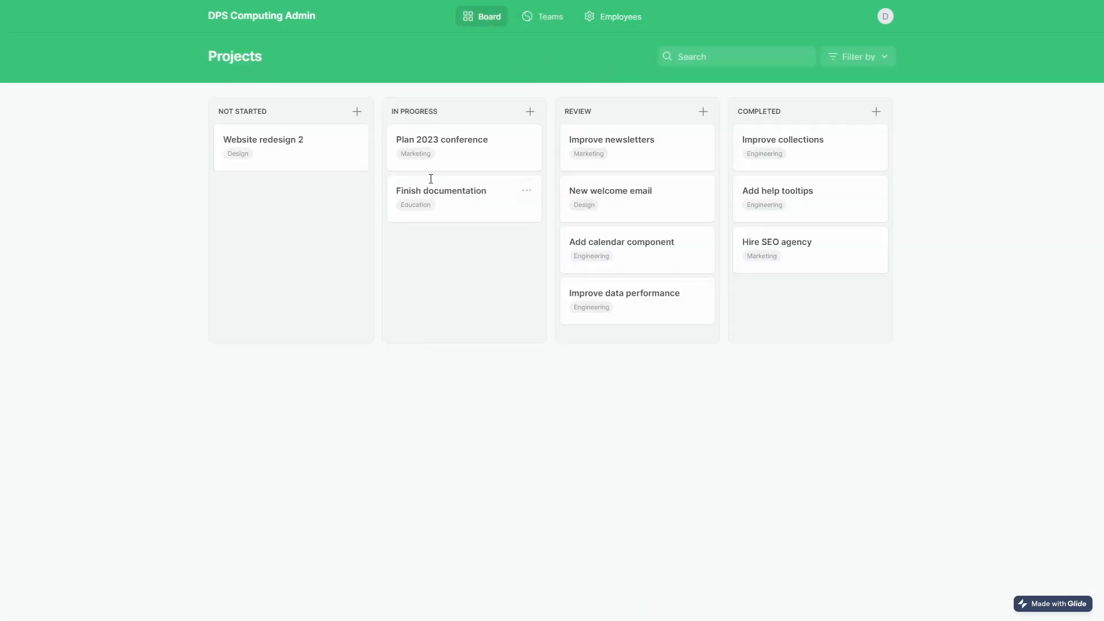
click(529, 111)
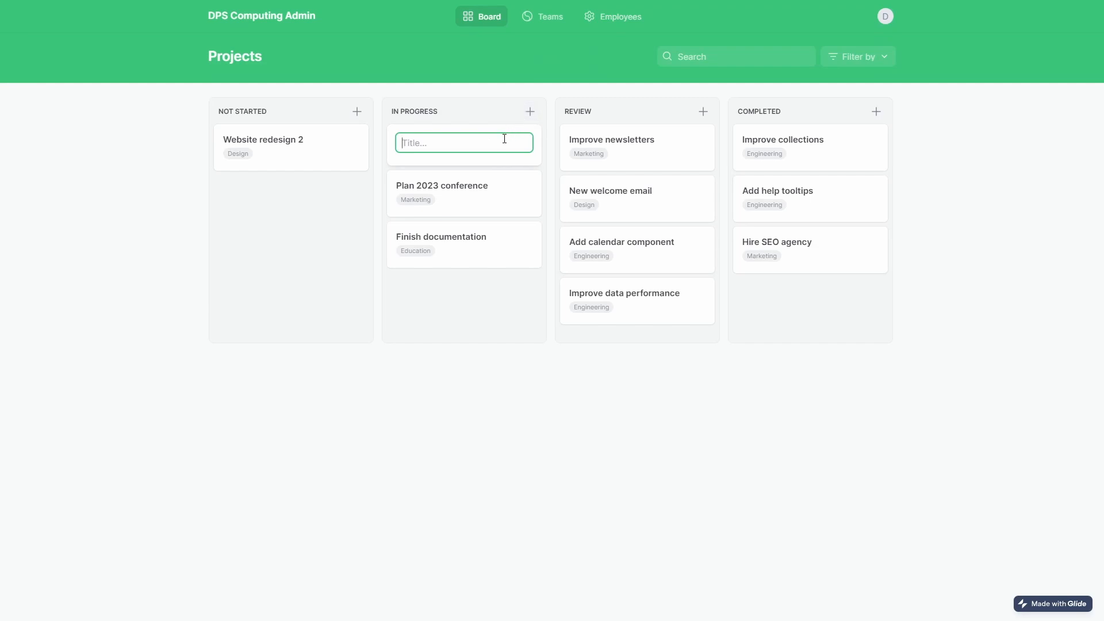
click(356, 112)
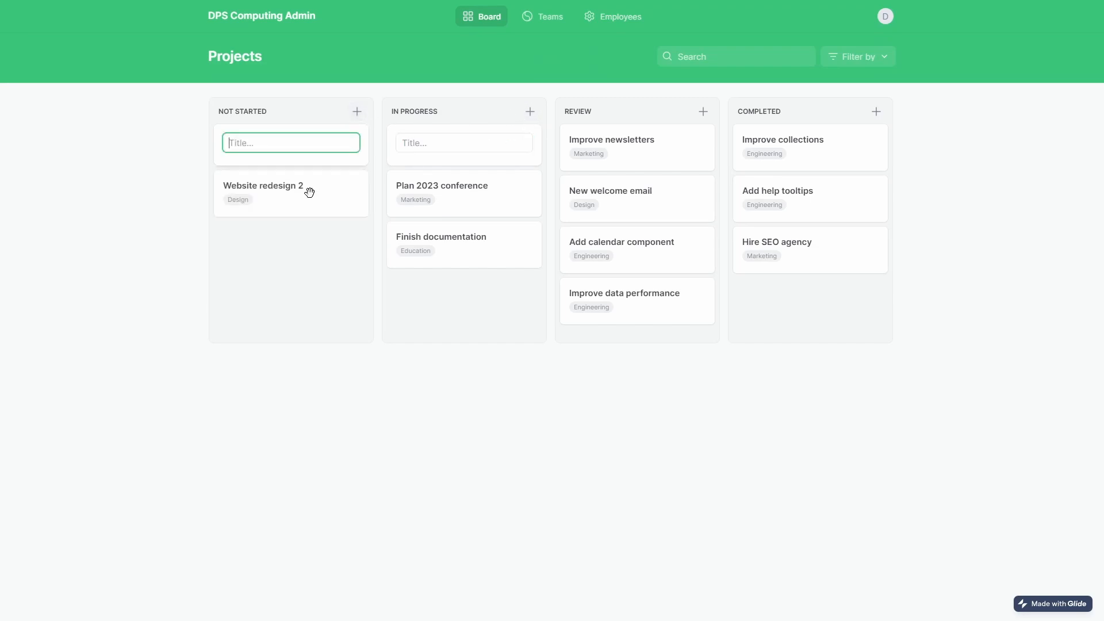
text(Not Coded Right - FIX!)
key(Return)
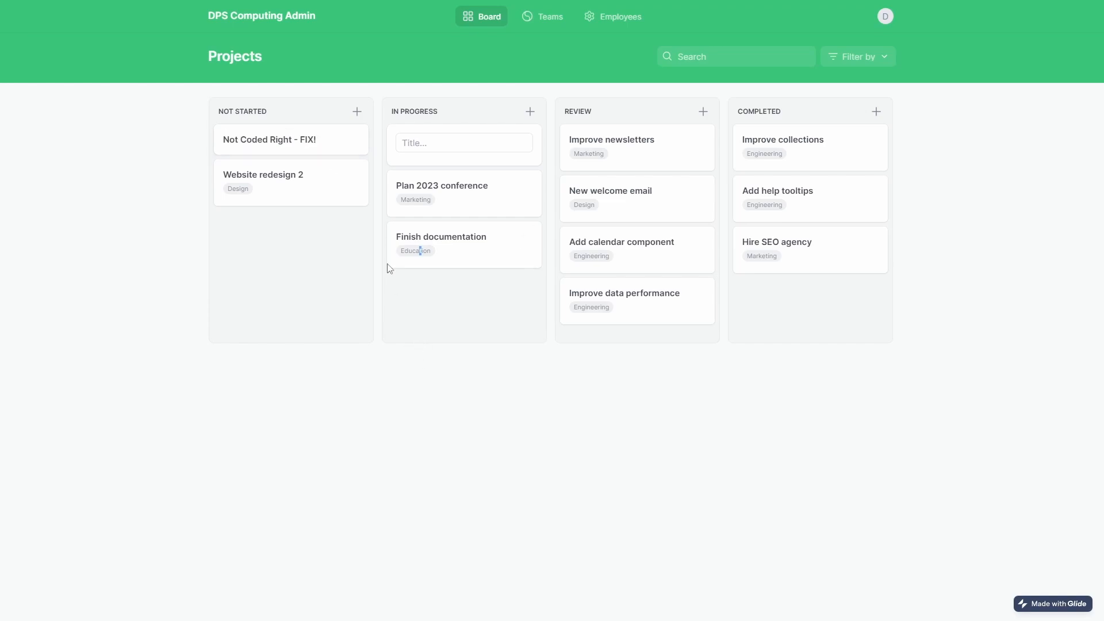
triple_click(299, 139)
click(340, 293)
key(F5)
Drag the 'Not Coded Right - FIX!' card into In Progress, reloading to confirm its column.
drag(279, 140, 848, 321)
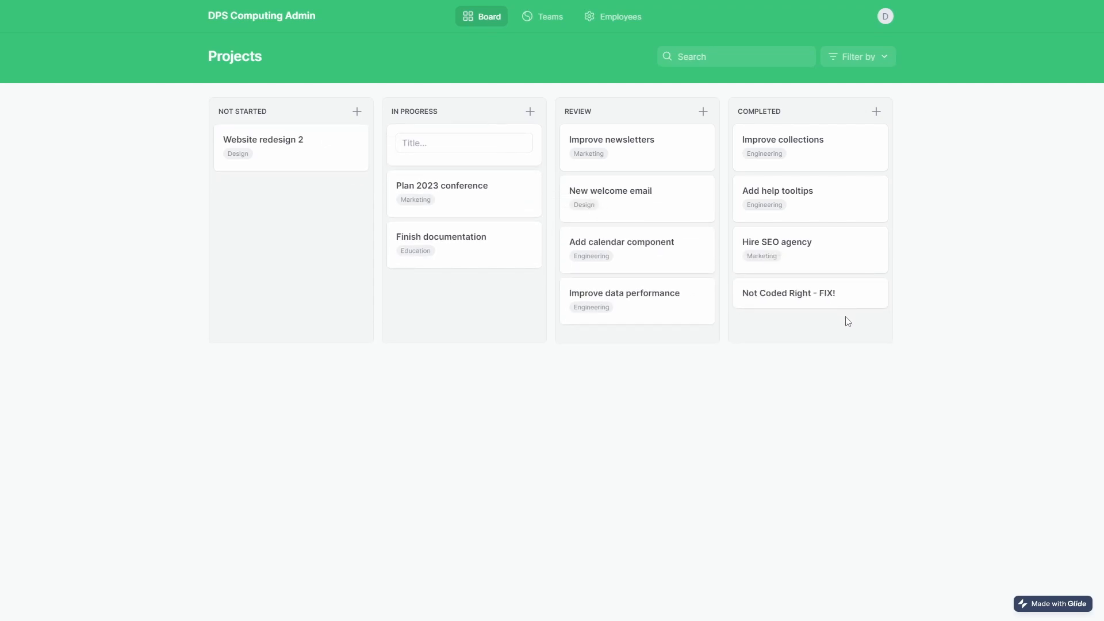
key(F5)
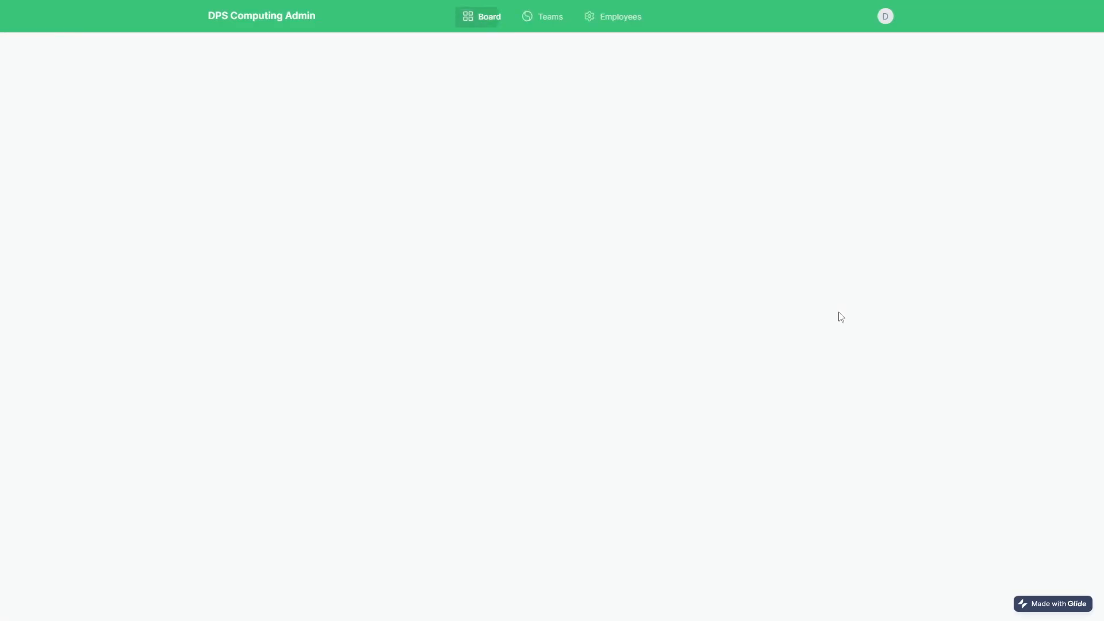
drag(311, 144, 524, 340)
key(F5)
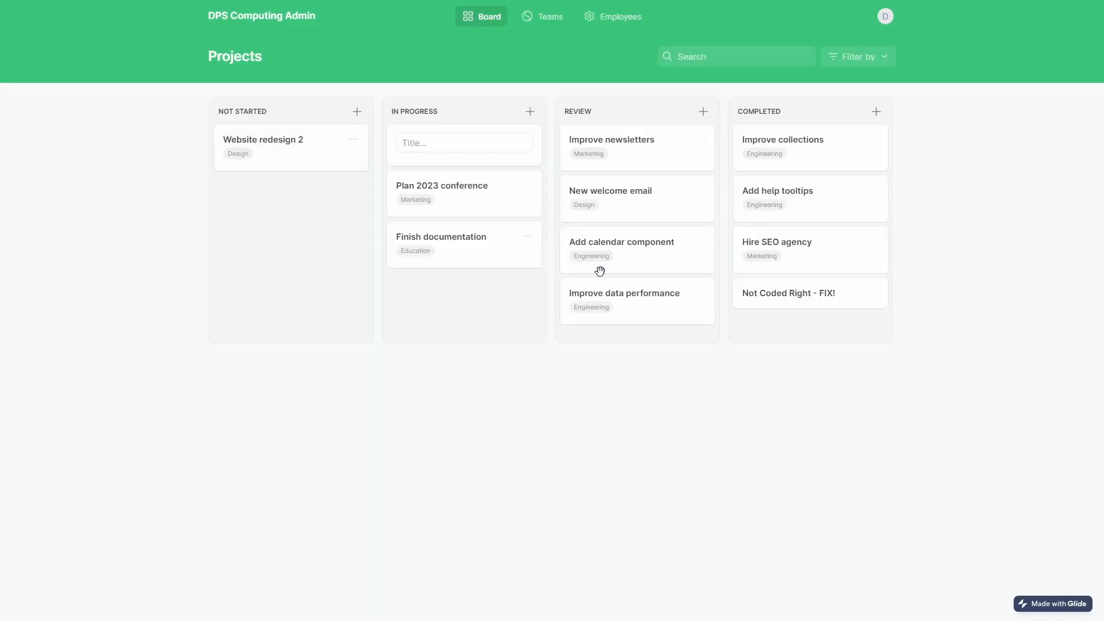
drag(843, 296, 889, 325)
key(F5)
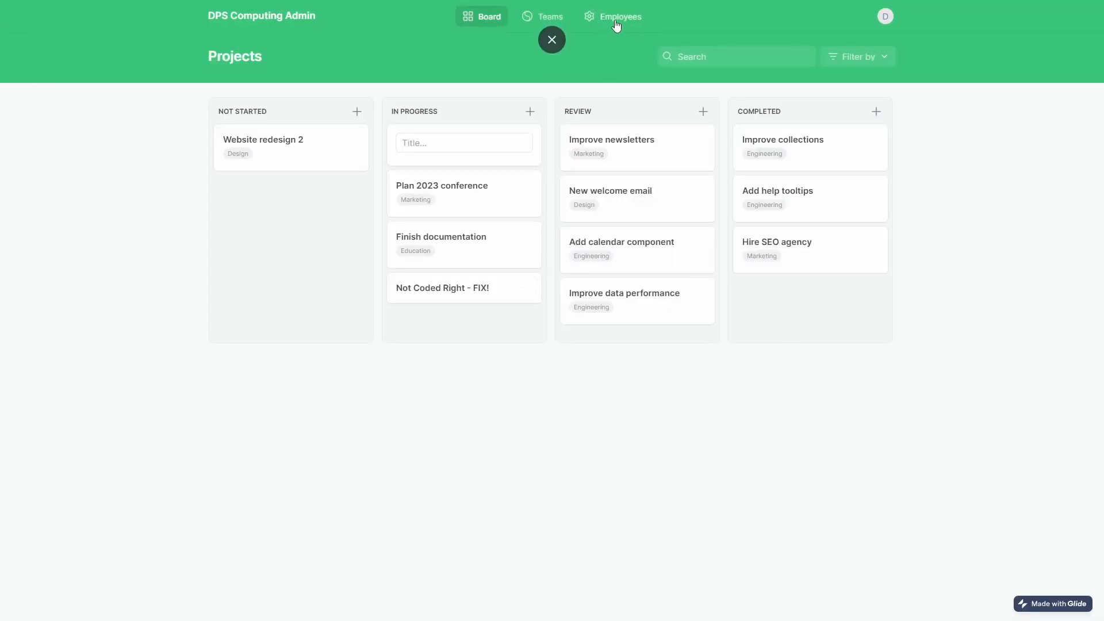
In the By team view, open the Add calendar component project's edit form, then close it.
click(545, 23)
click(880, 138)
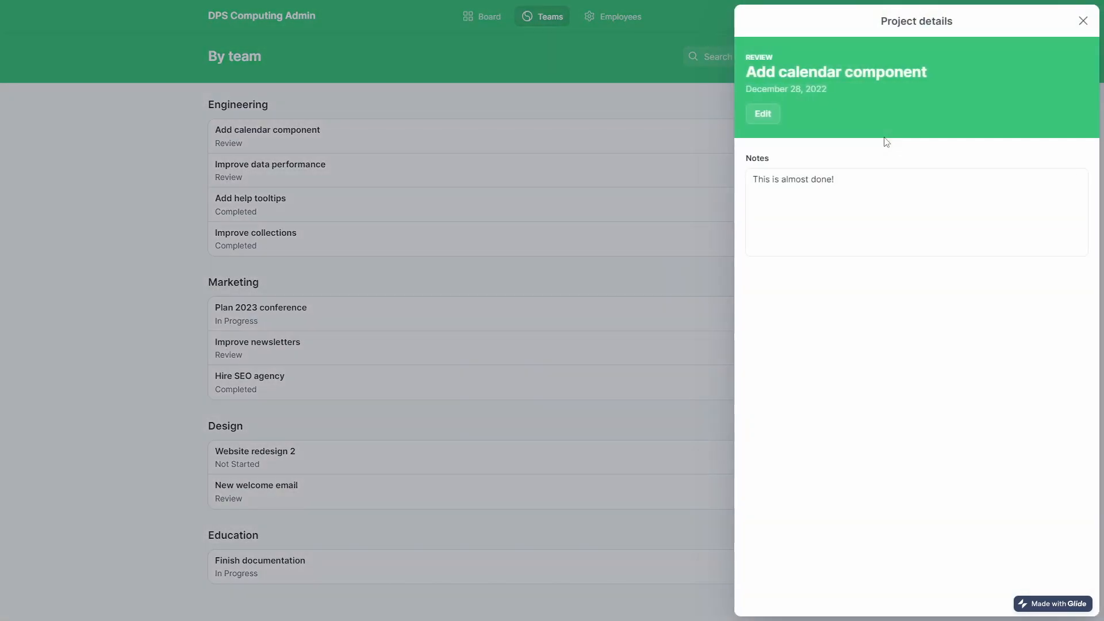
click(763, 115)
click(717, 202)
drag(276, 151, 377, 219)
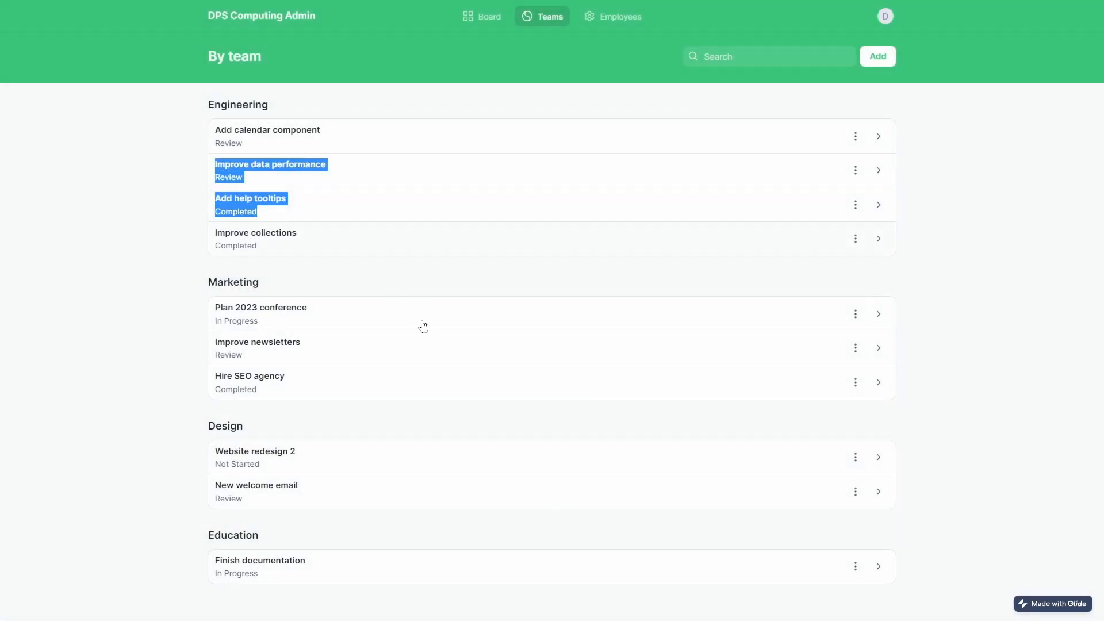
click(290, 528)
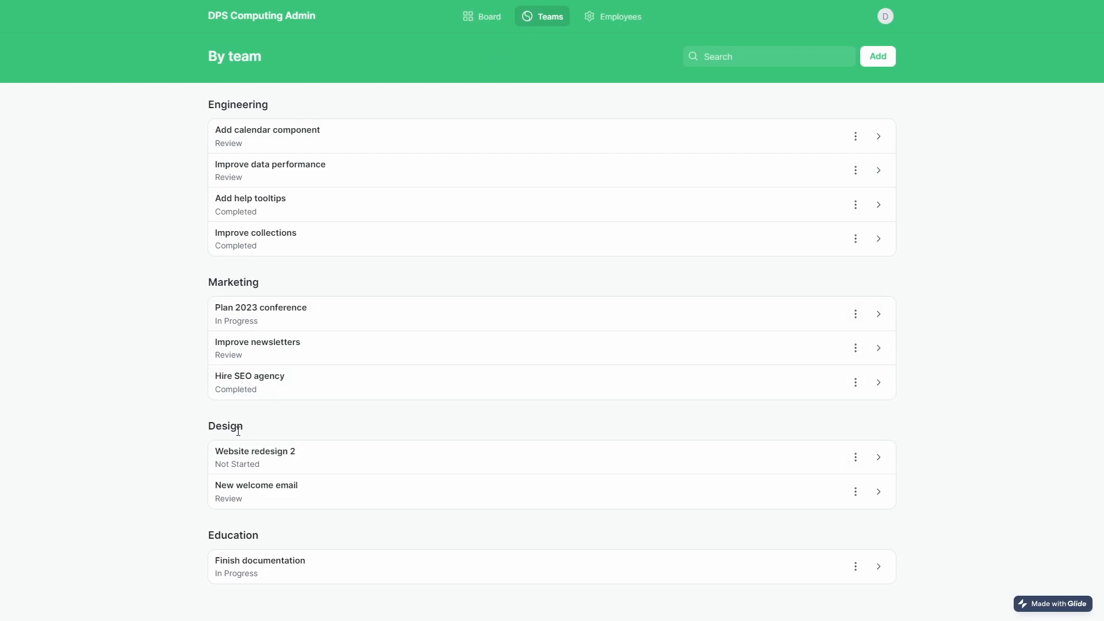
Start editing Website redesign 2 and cancel without changes.
click(855, 459)
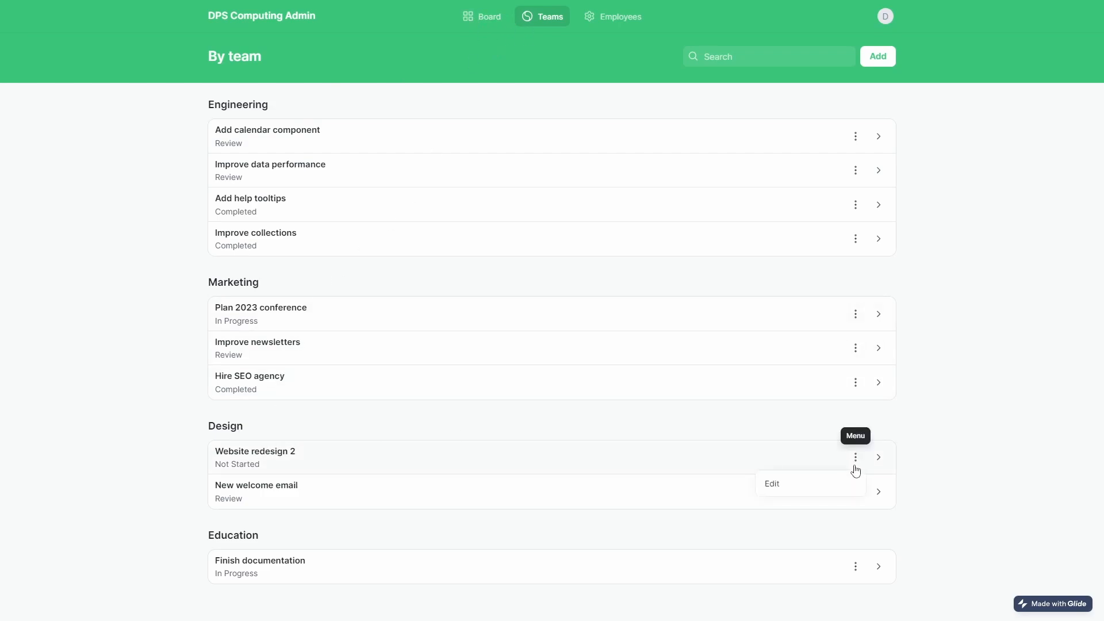
click(799, 487)
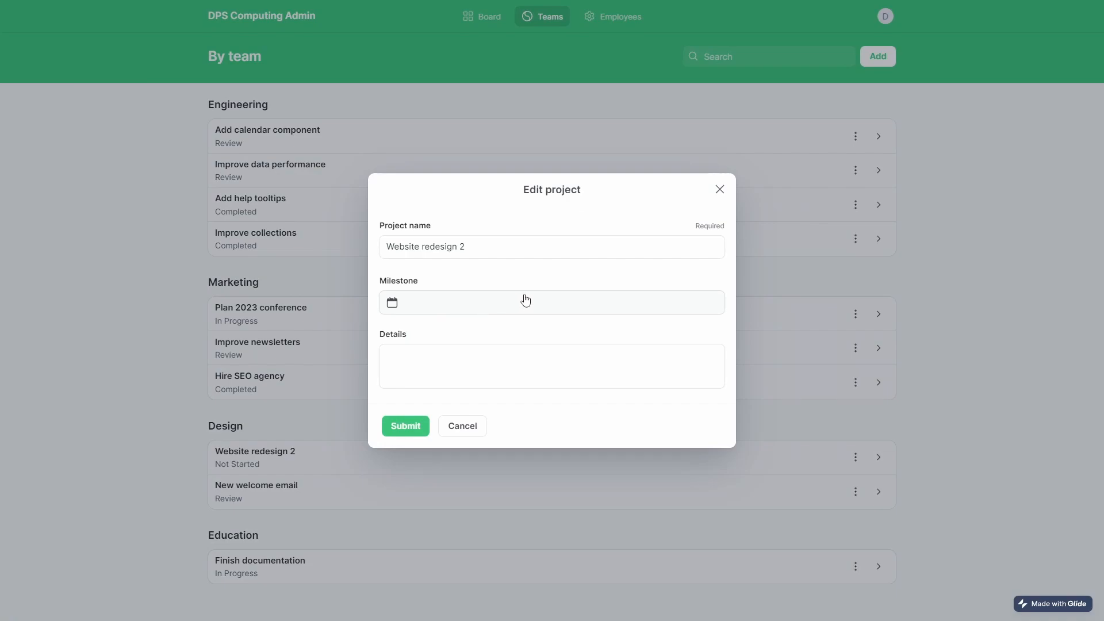
click(476, 356)
click(461, 427)
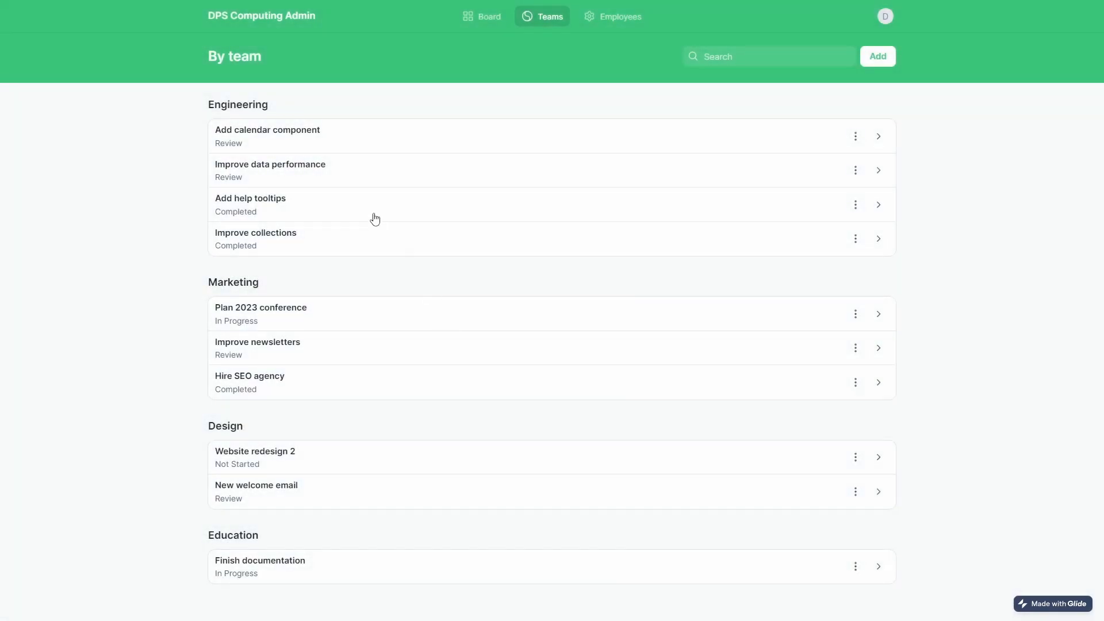
drag(630, 123, 908, 112)
Add a new project named 'tyer' with only its name filled in and submit it.
click(761, 64)
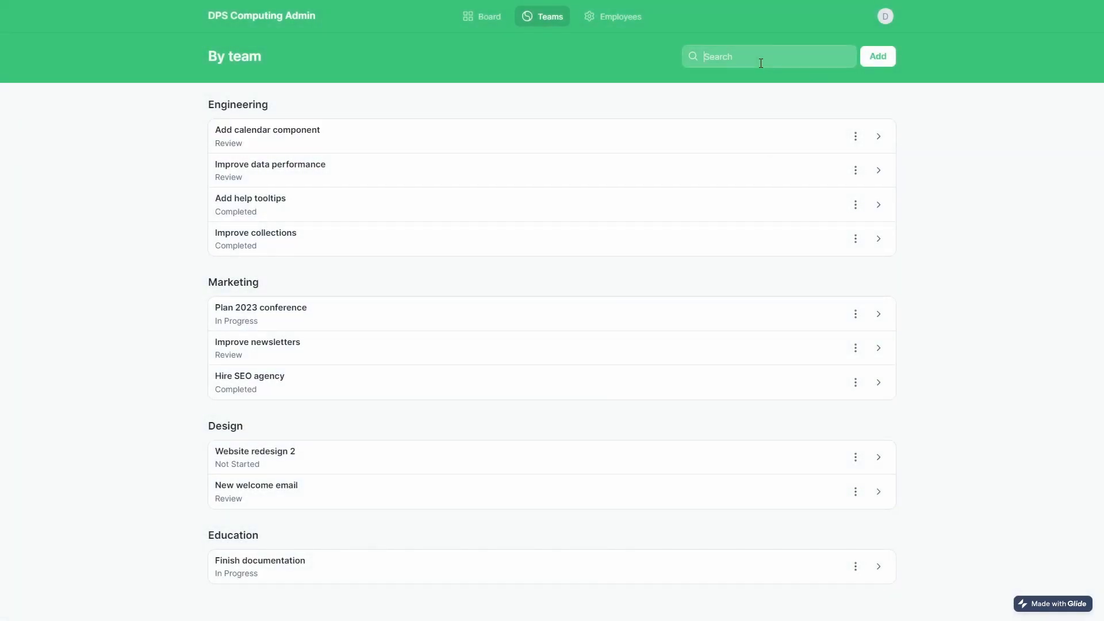
click(880, 57)
click(801, 76)
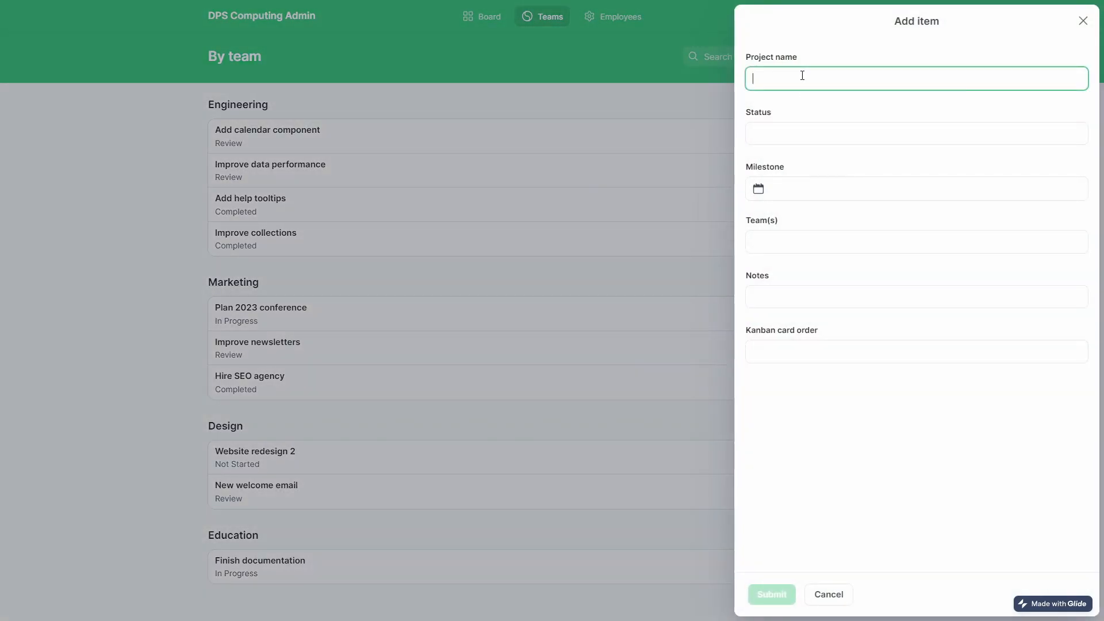
text(tyer)
click(752, 599)
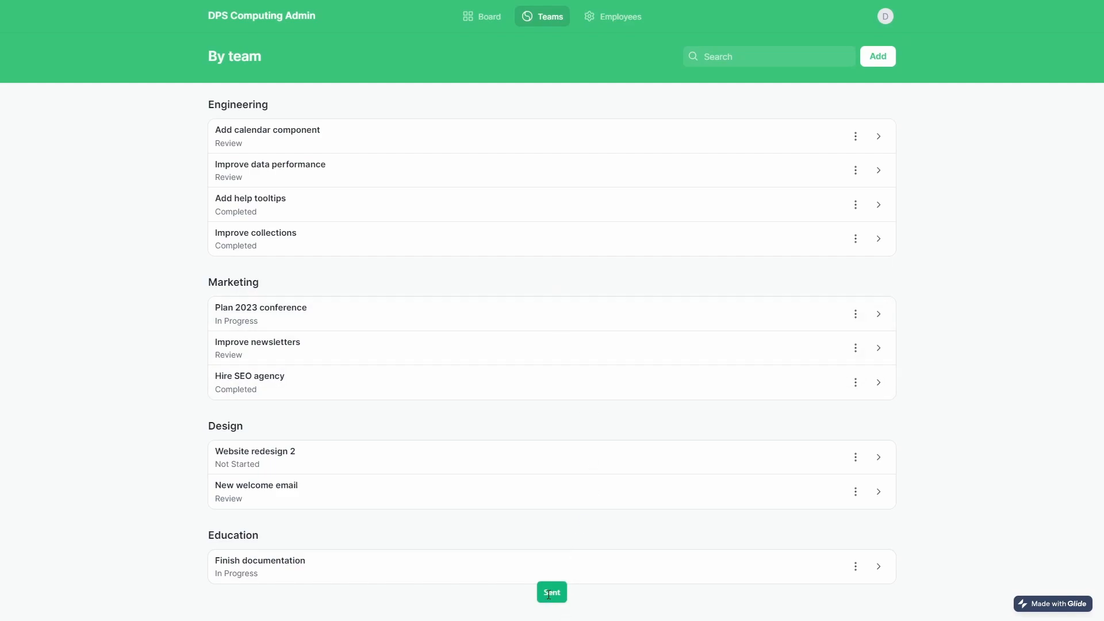
Submit a new project 'fghfghfgh' assigned to team 'fghfgh'.
click(482, 19)
click(536, 23)
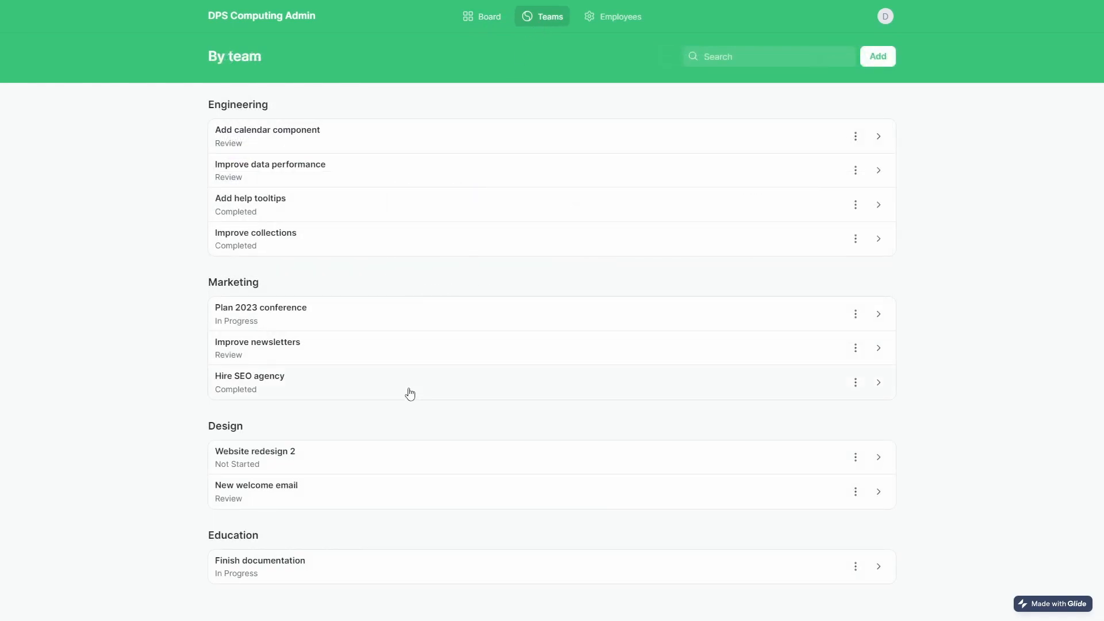
click(878, 56)
click(799, 128)
click(849, 252)
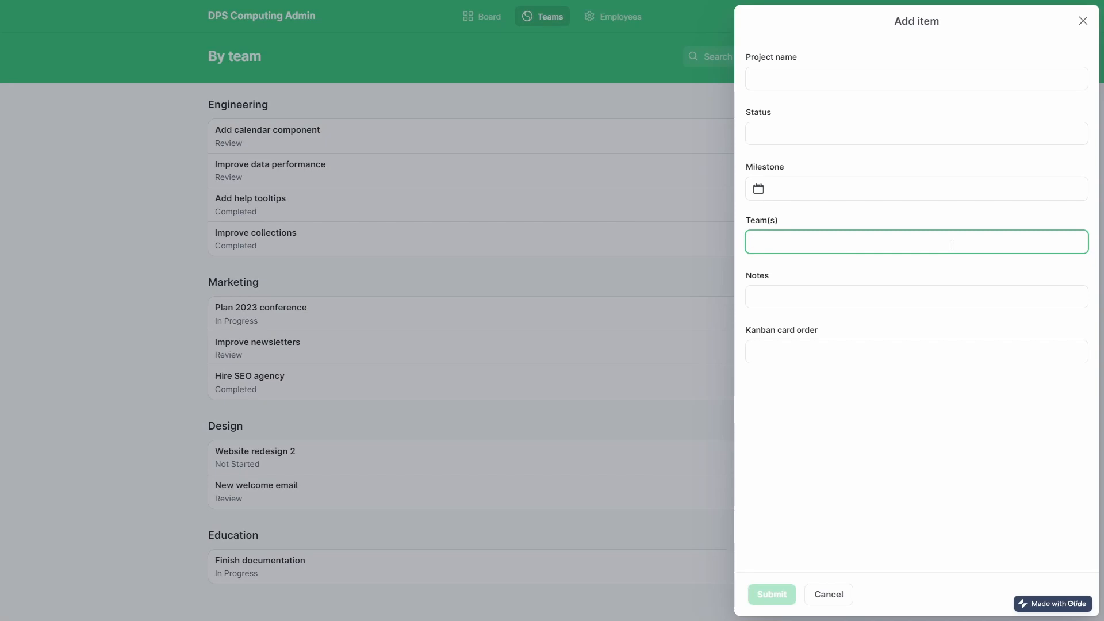
text(fghfgh)
click(835, 80)
text(fghfghfgh)
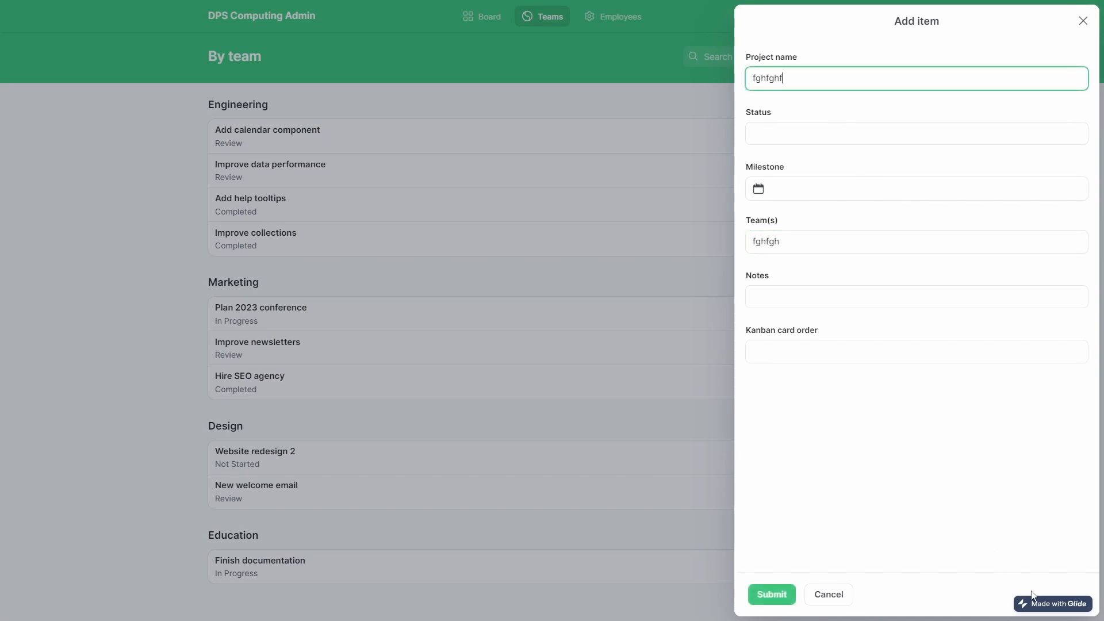
click(785, 592)
Open and close the details of the new fghfghfgh project and the Hire SEO agency project.
scroll(402, 276, down, 1)
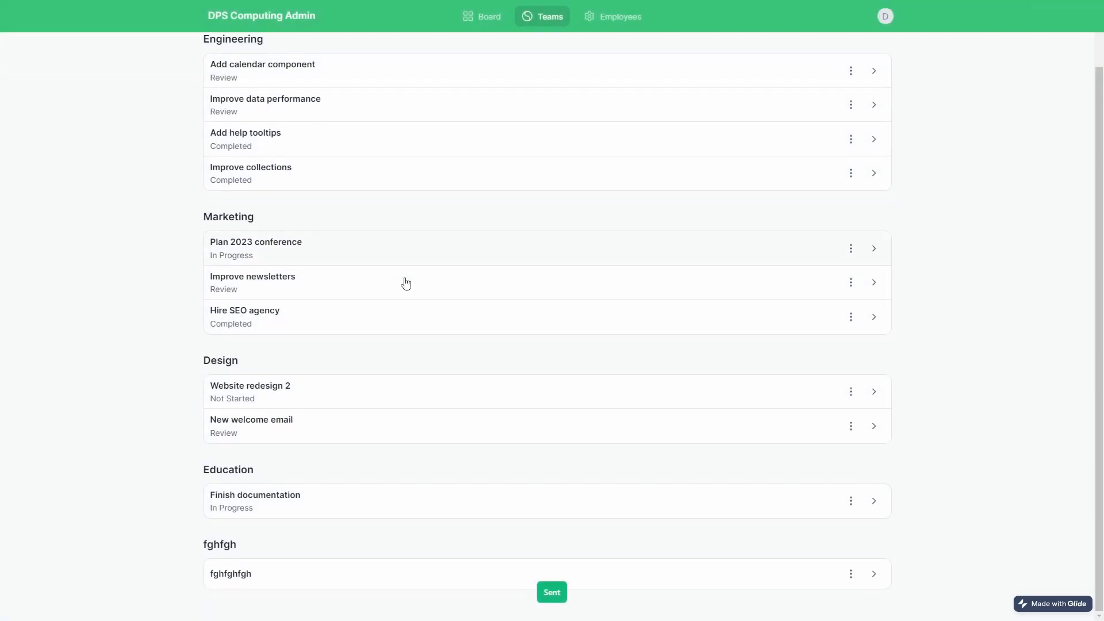
drag(212, 546, 306, 549)
click(282, 574)
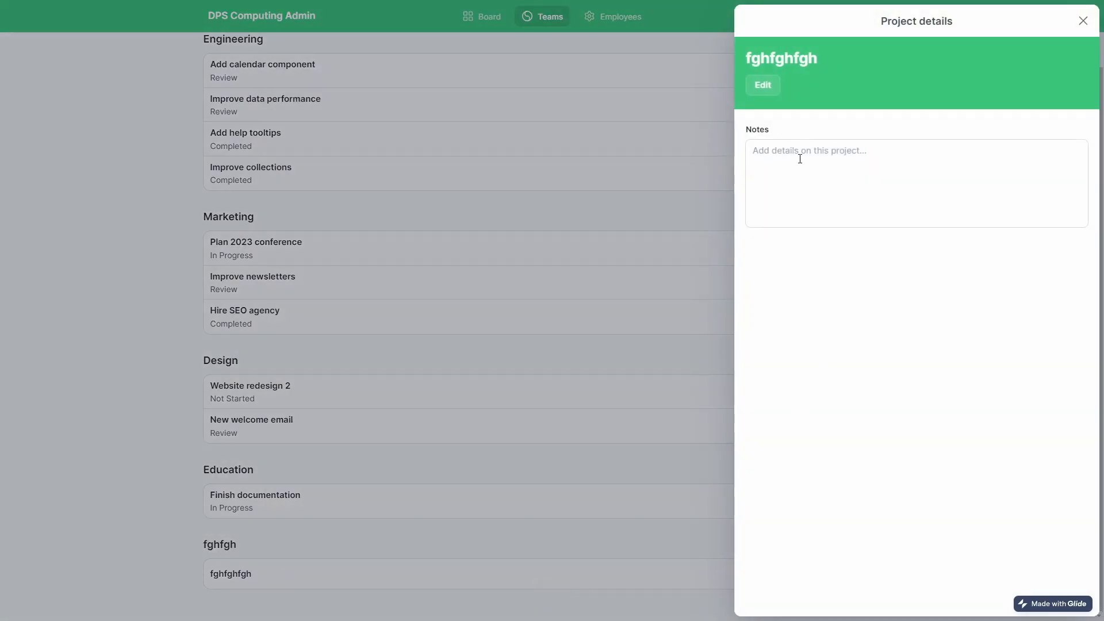
click(1074, 23)
click(599, 316)
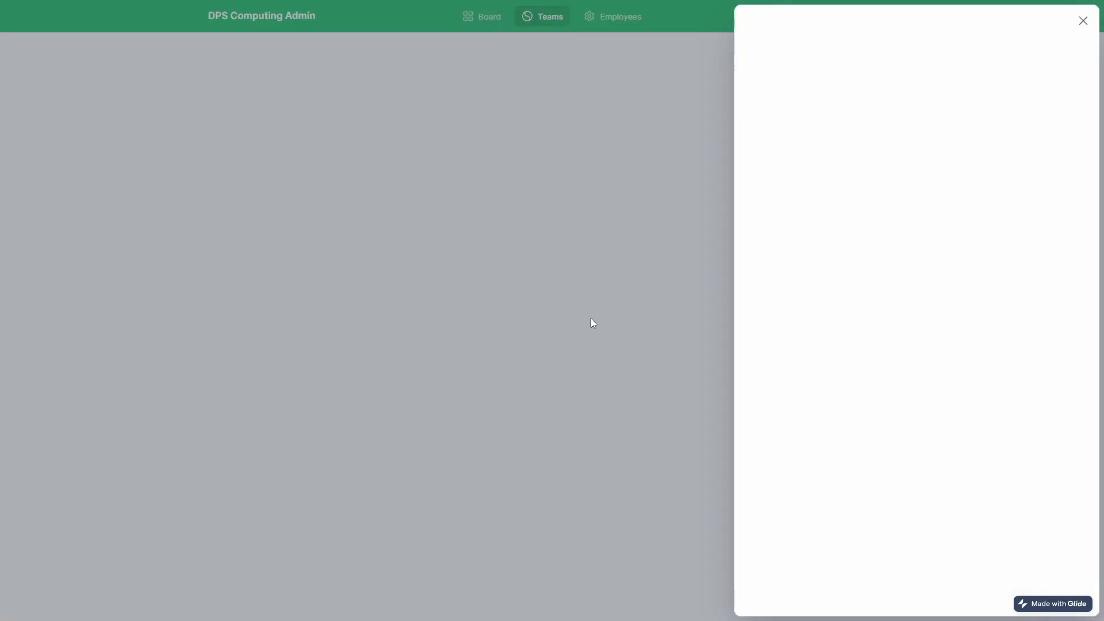
click(469, 291)
scroll(466, 490, down, 2)
scroll(449, 481, up, 3)
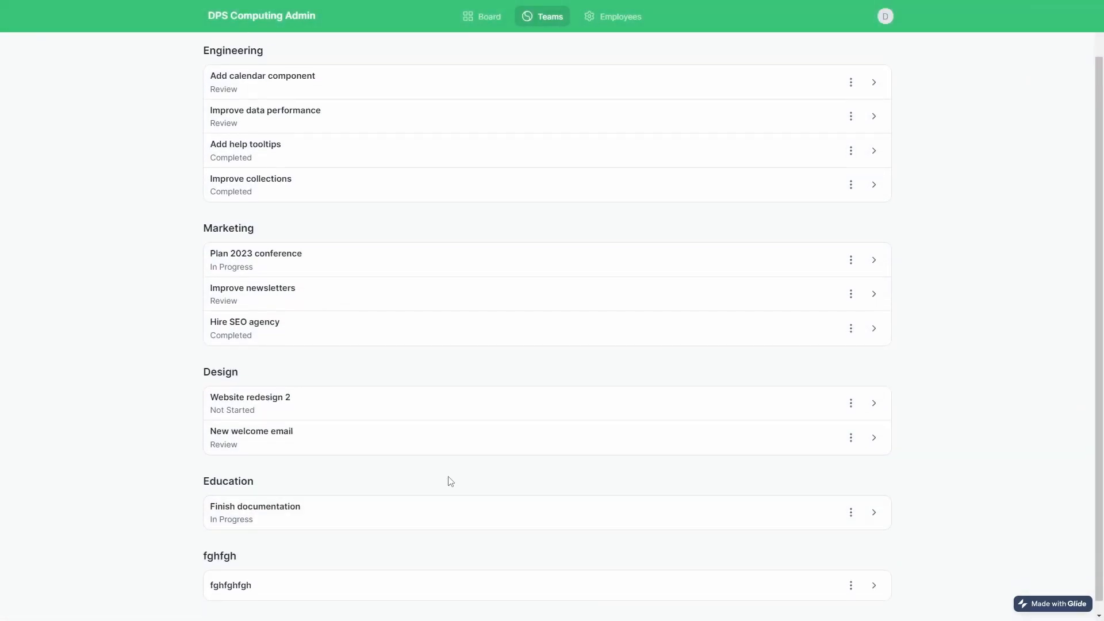
Add employee ID 5 with first name 1, last name 2, salary 3, then reload.
click(620, 18)
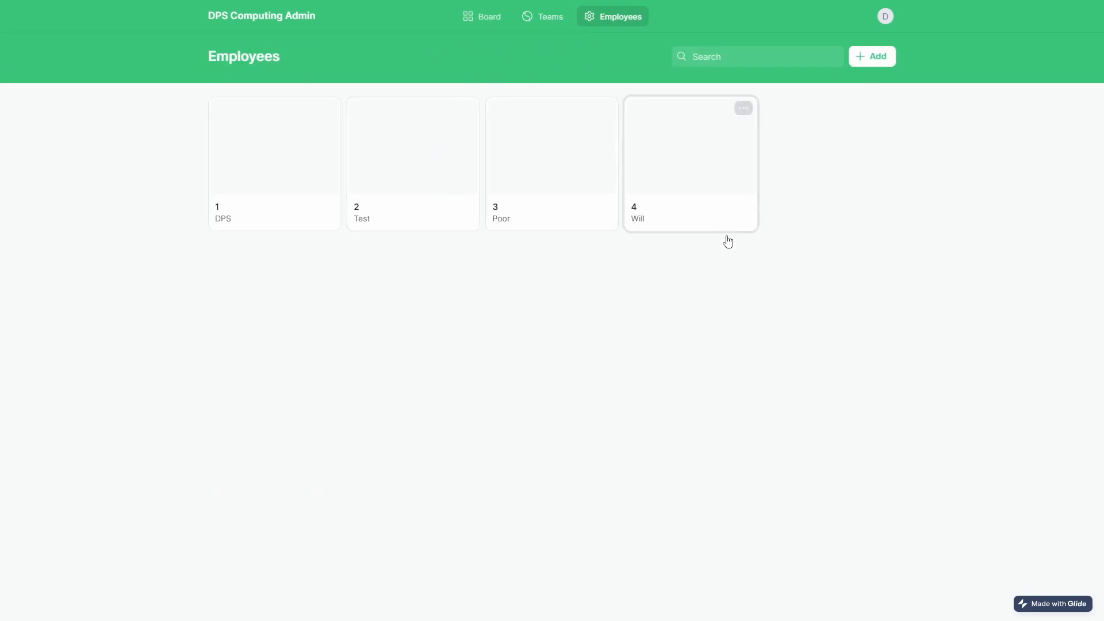
click(873, 63)
click(809, 70)
click(799, 137)
click(800, 185)
text(2)
click(790, 241)
text(3)
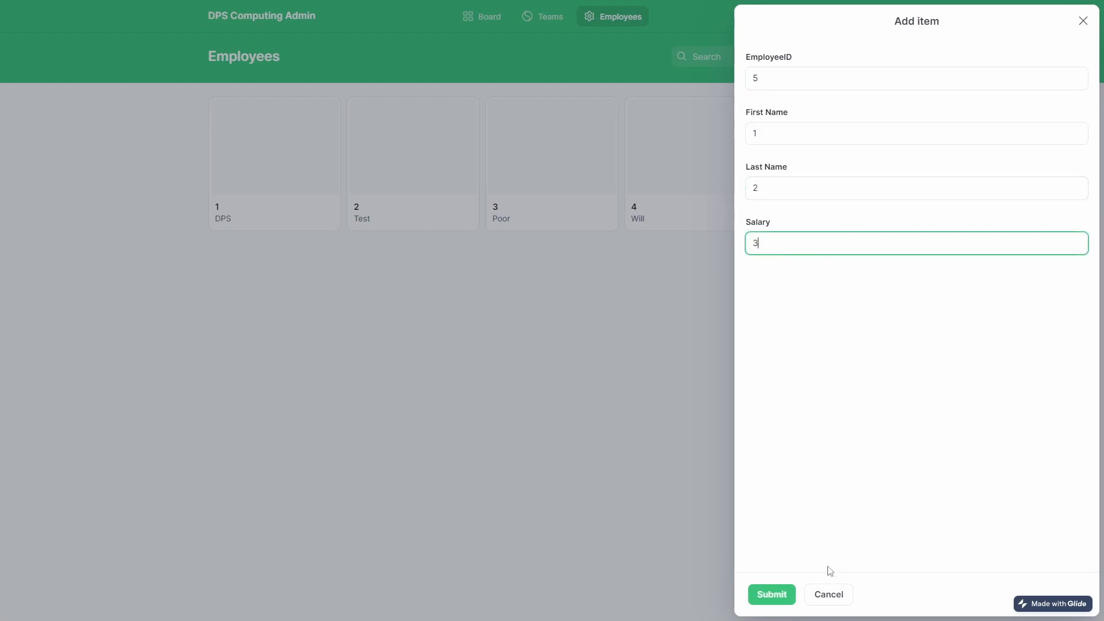
click(772, 594)
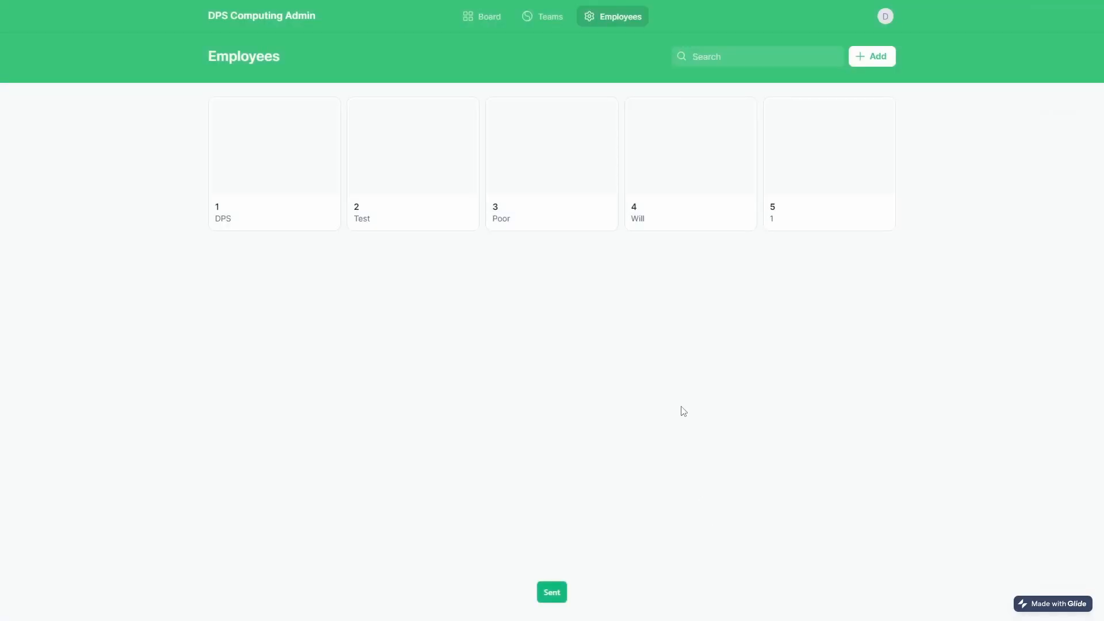
key(F5)
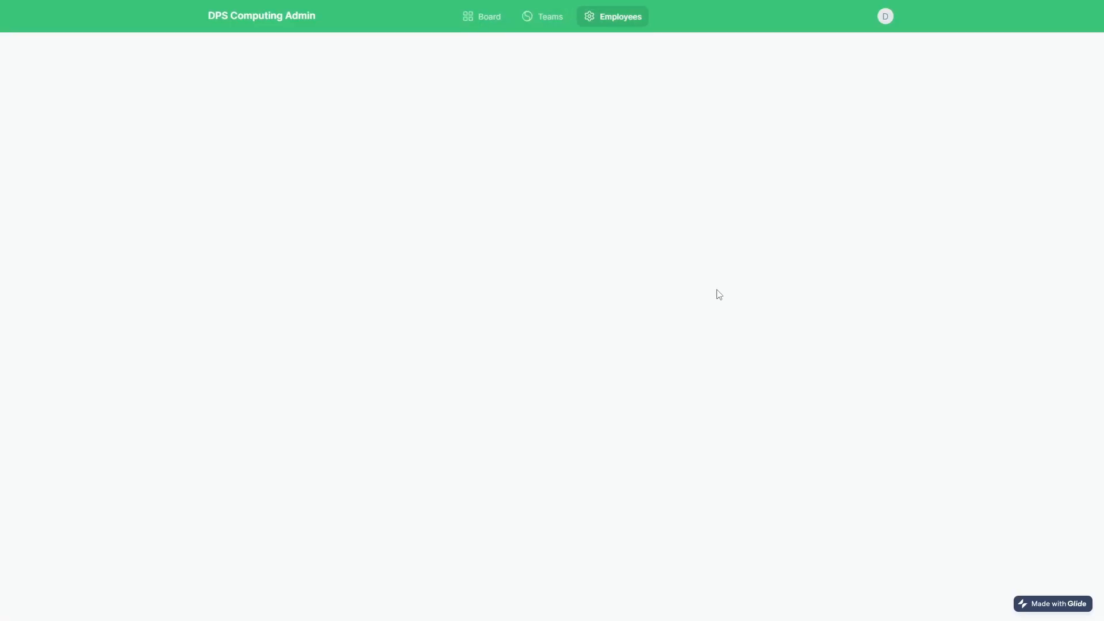
Check employee 5's detail page, then return to the employee card list.
click(836, 216)
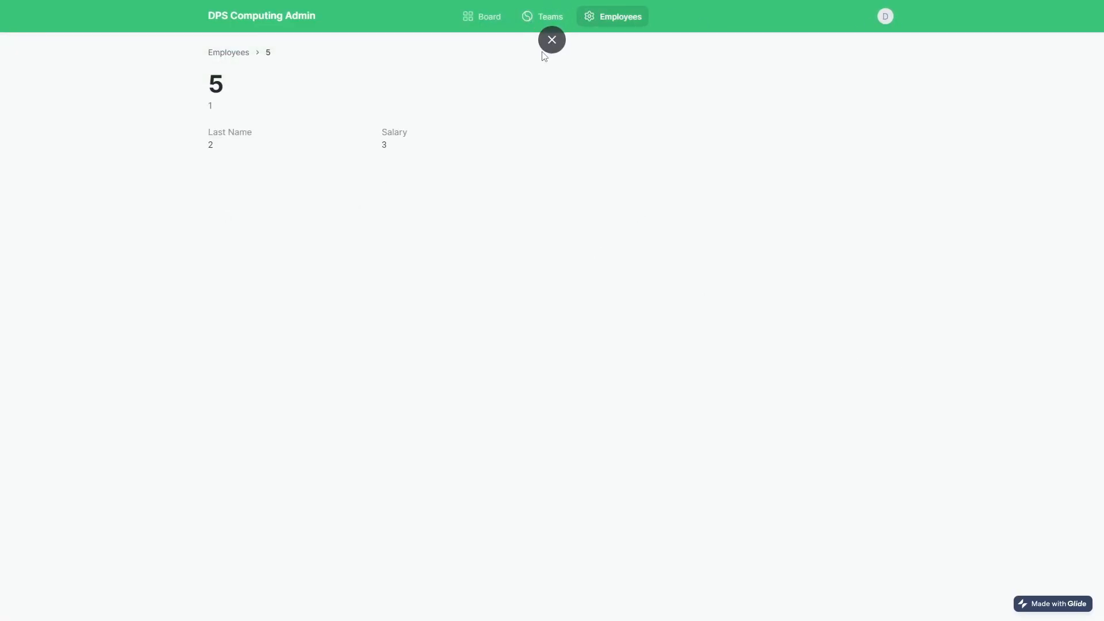
click(545, 18)
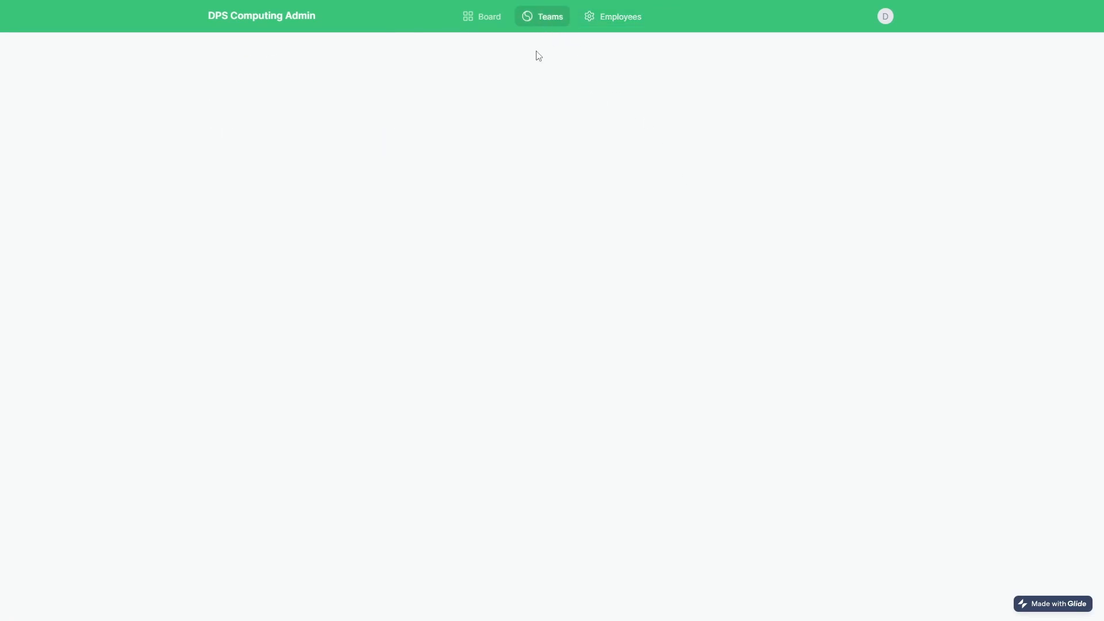
click(614, 17)
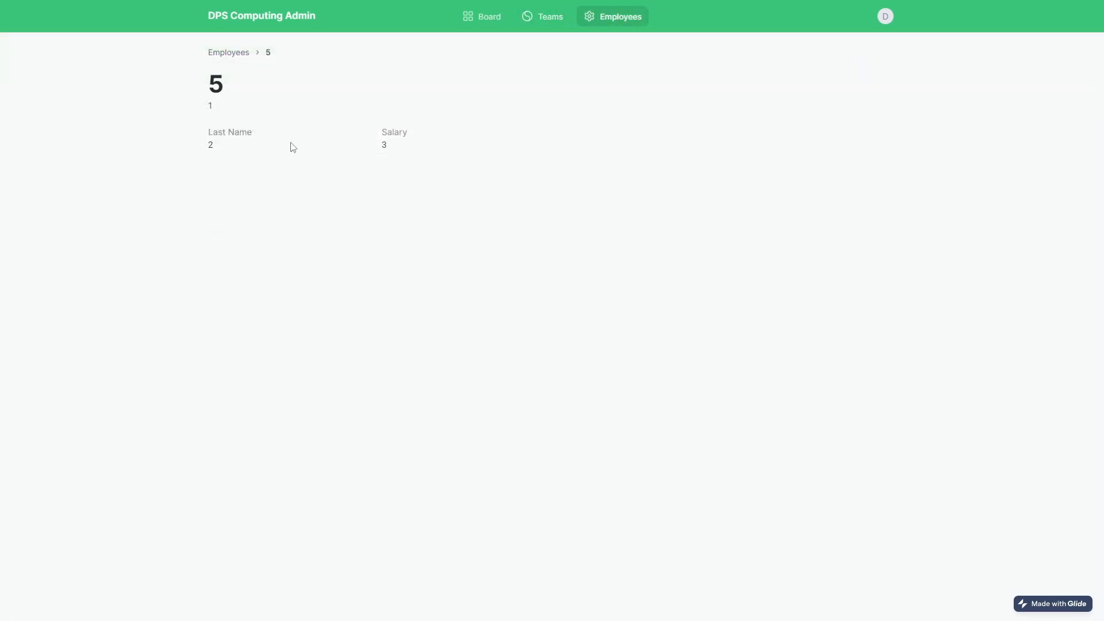
click(229, 54)
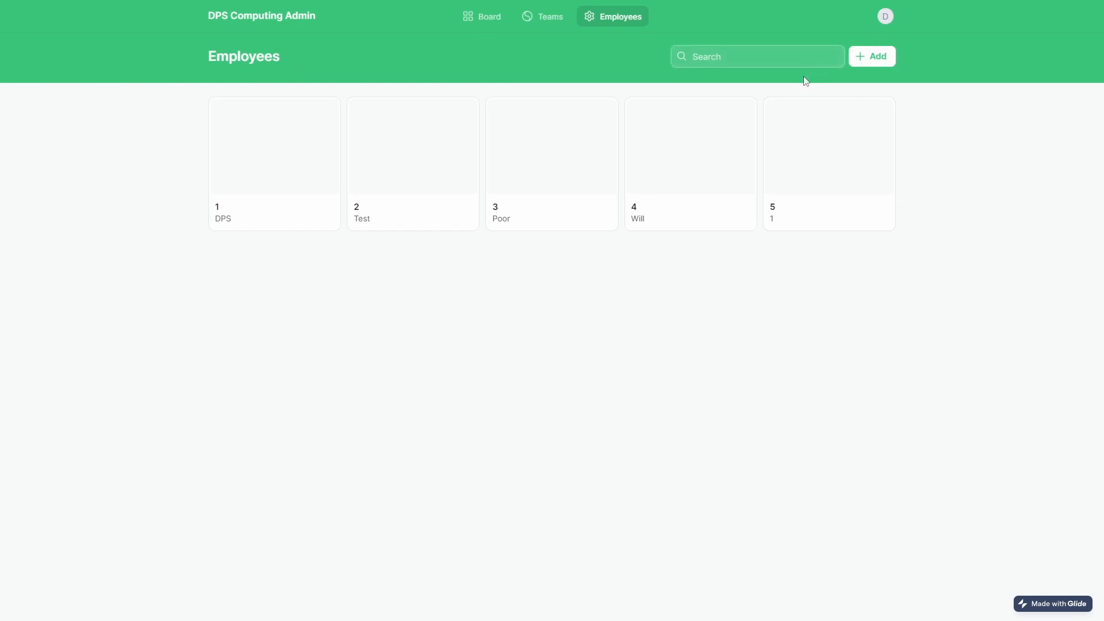
text(ill)
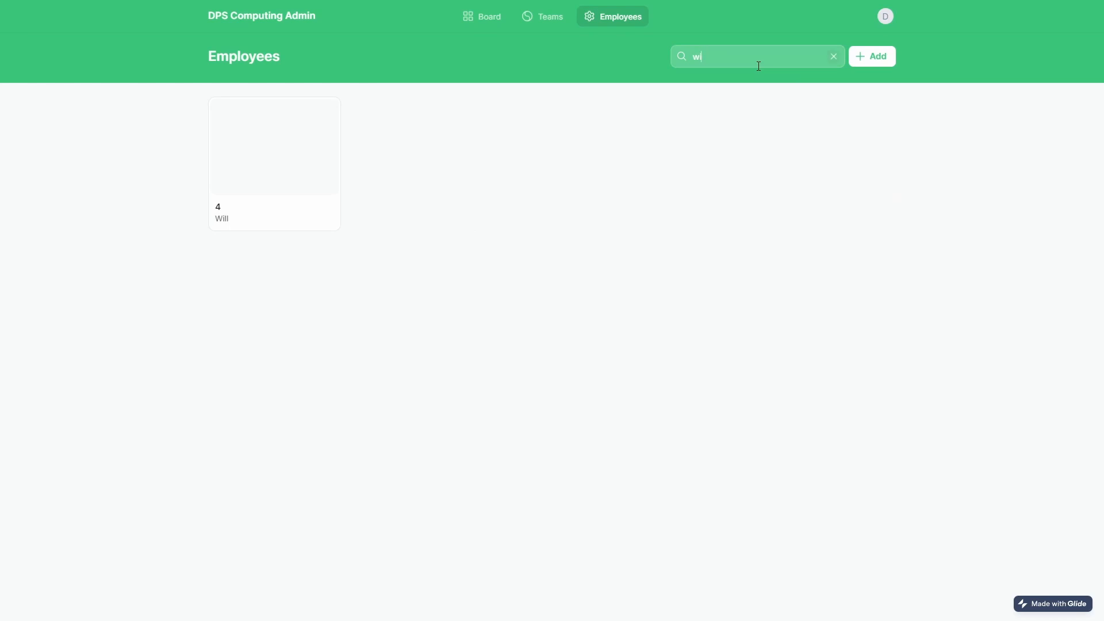
key(BackSpace)
text(t)
key(BackSpace)
text(te)
key(BackSpace)
key(BackSpace)
text(test)
key(BackSpace)
key(BackSpace)
key(BackSpace)
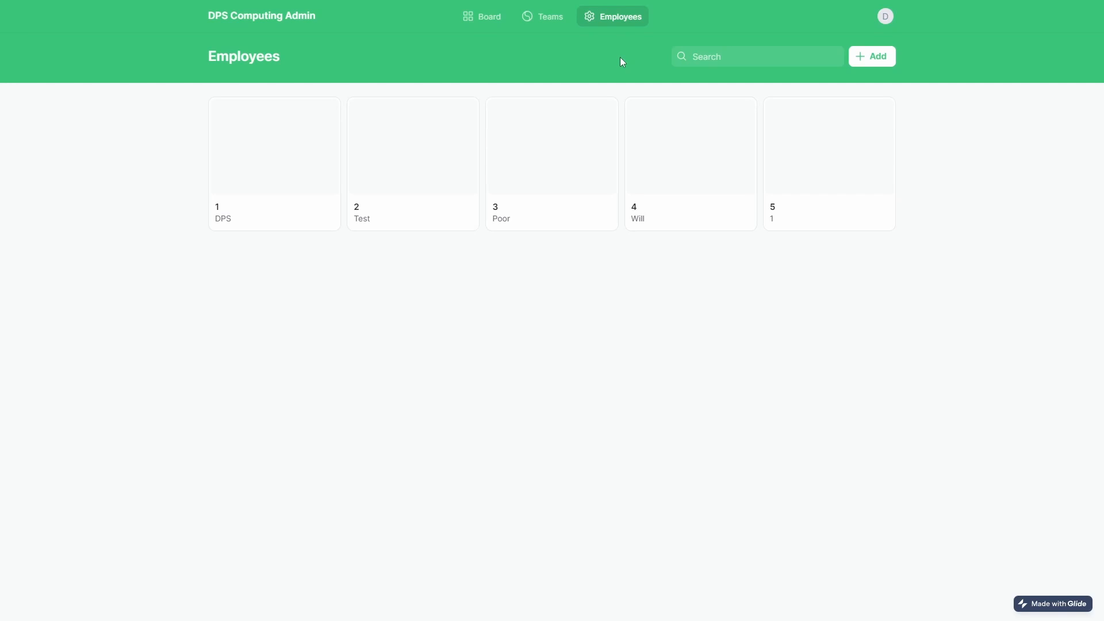
click(876, 56)
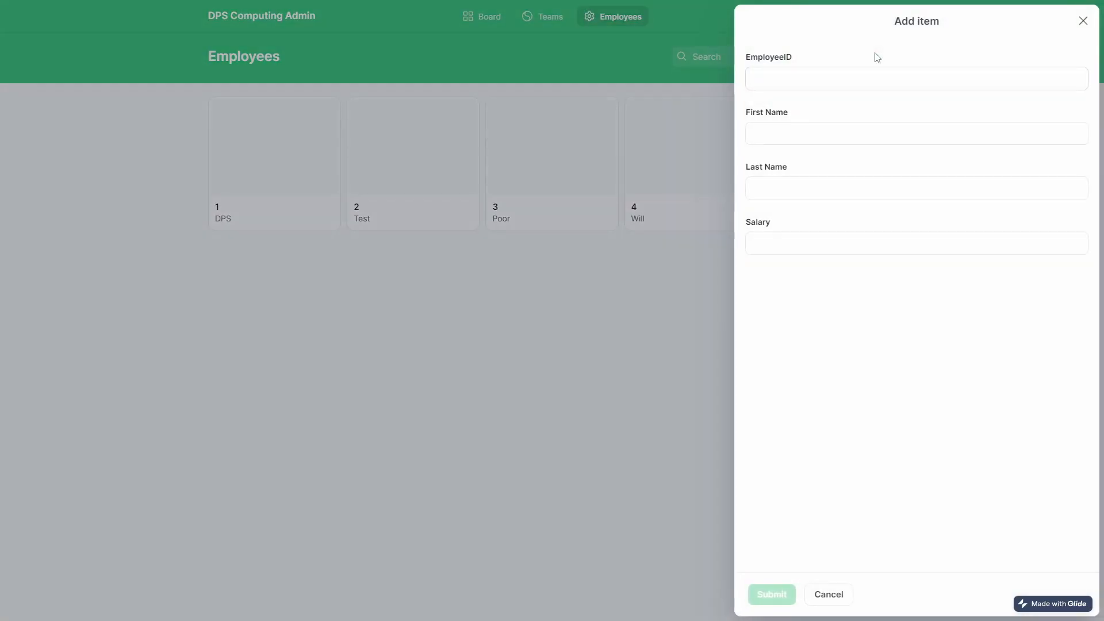
click(1076, 20)
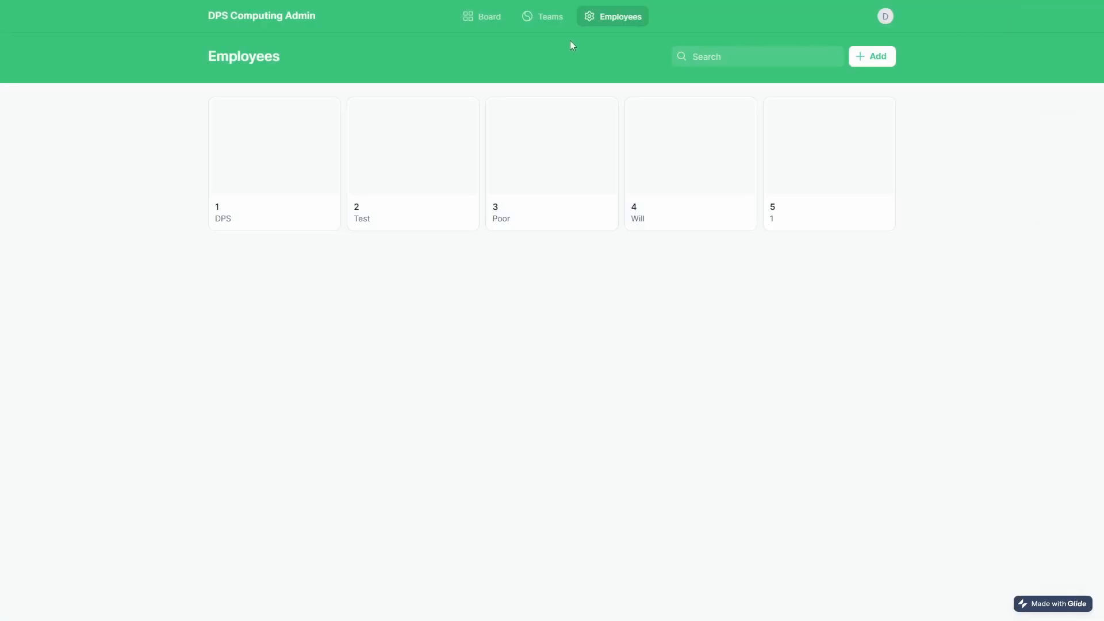
click(554, 24)
click(492, 25)
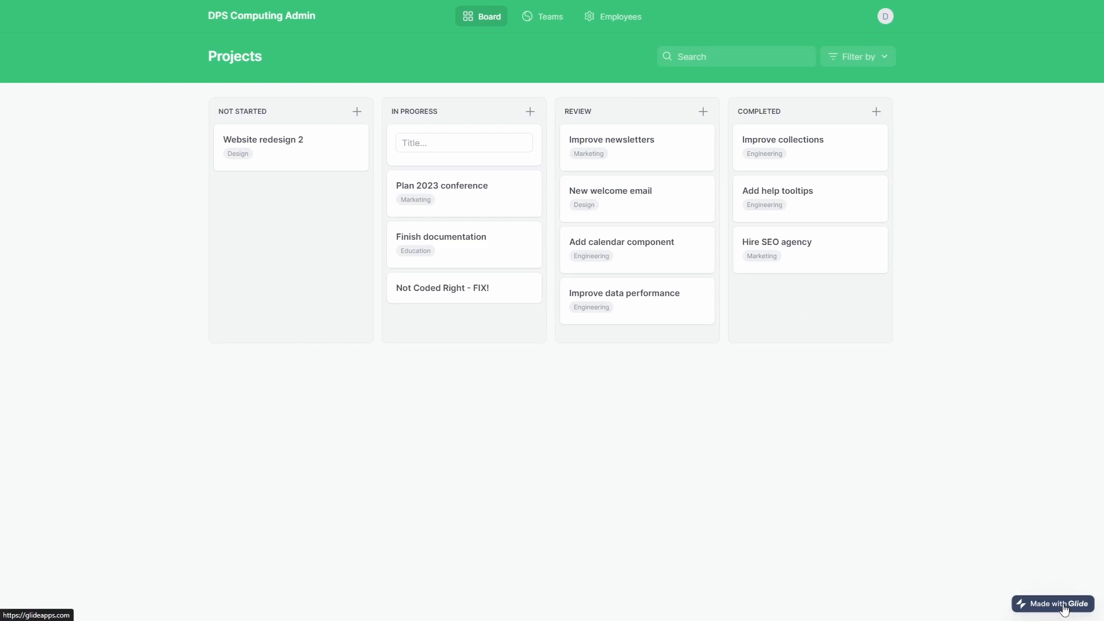
click(541, 23)
click(619, 24)
click(730, 168)
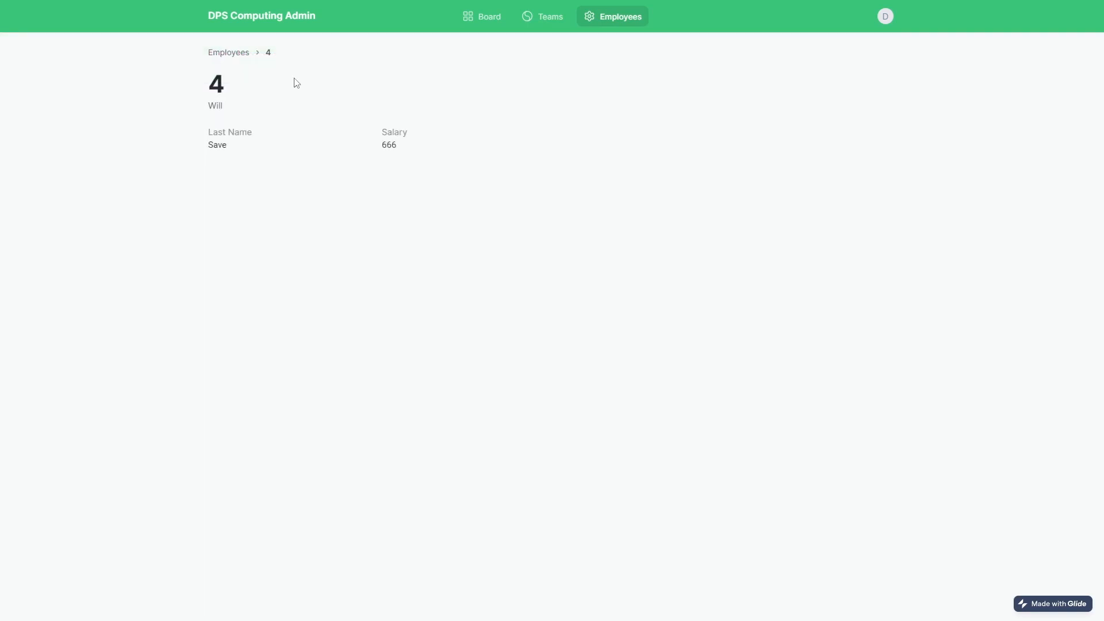
click(242, 52)
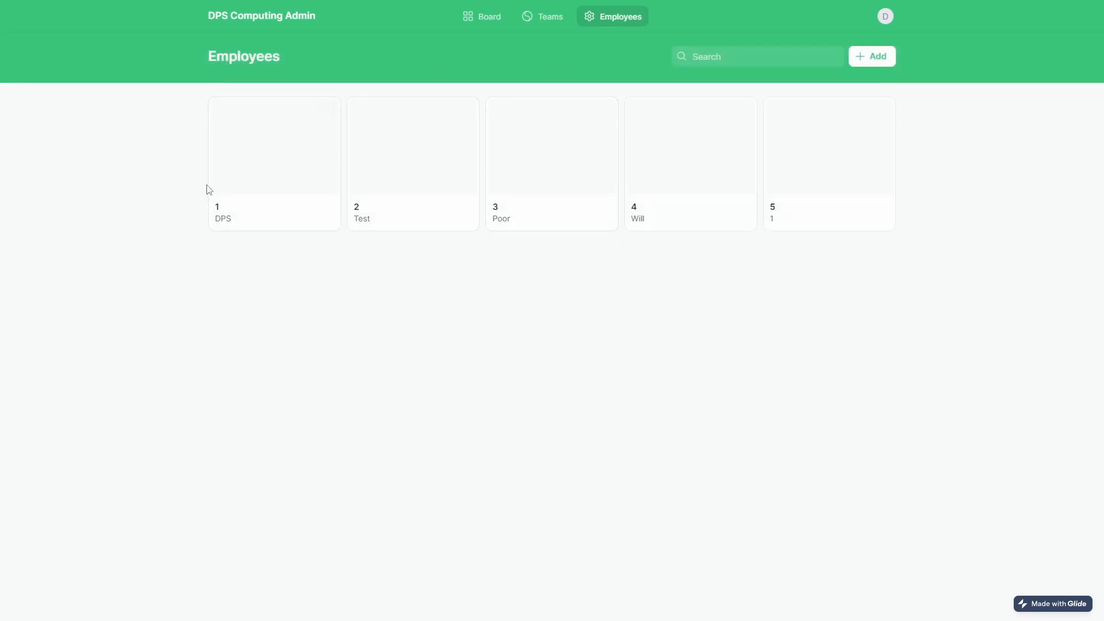
click(256, 182)
click(230, 52)
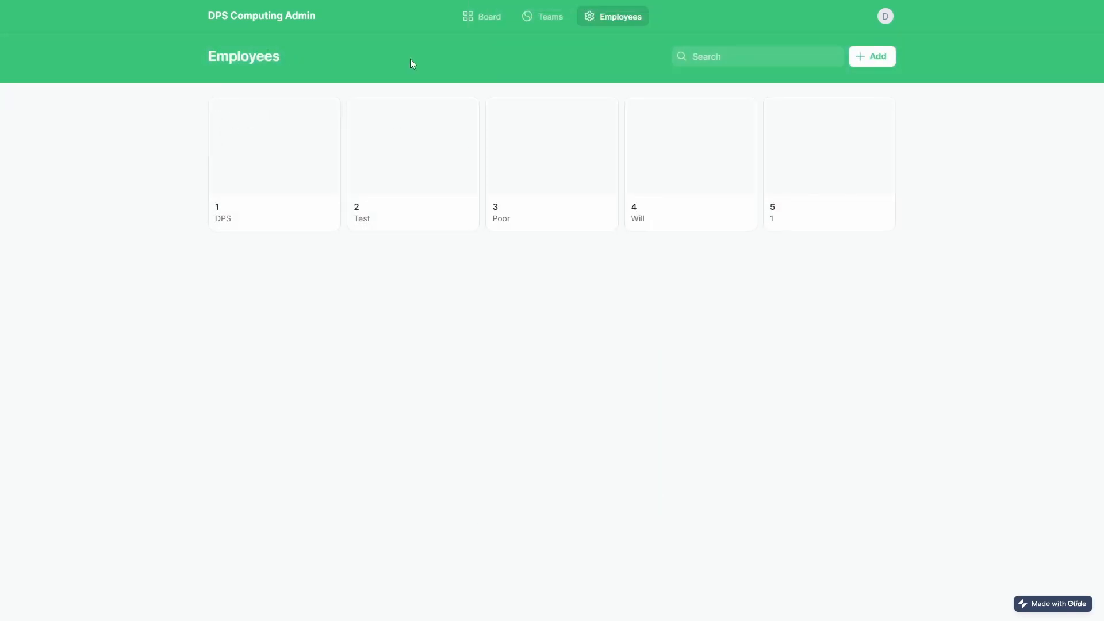